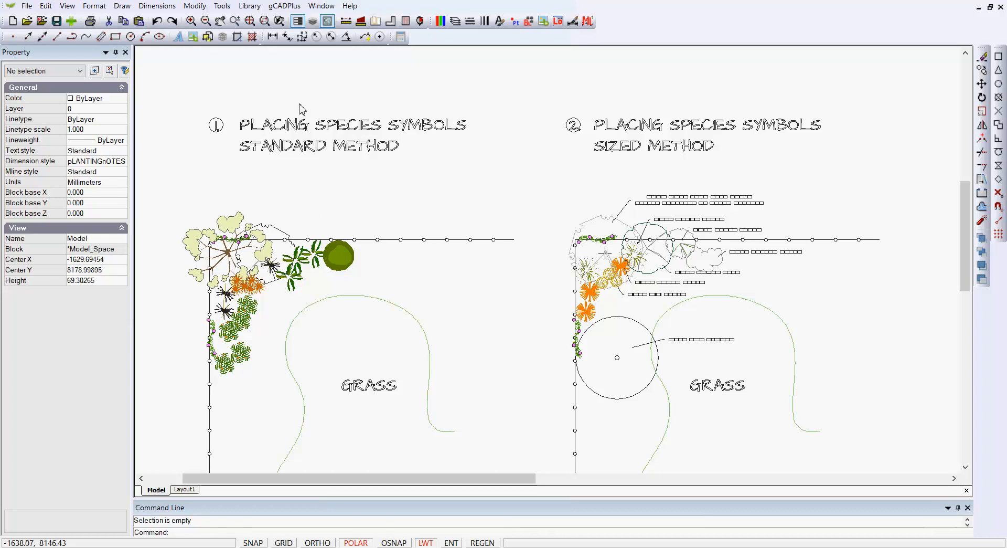
Step: Preview the Standard plant symbols in the plant library from UPlantSymbol50 to UPlantSymbol61 without inserting one
click(249, 6)
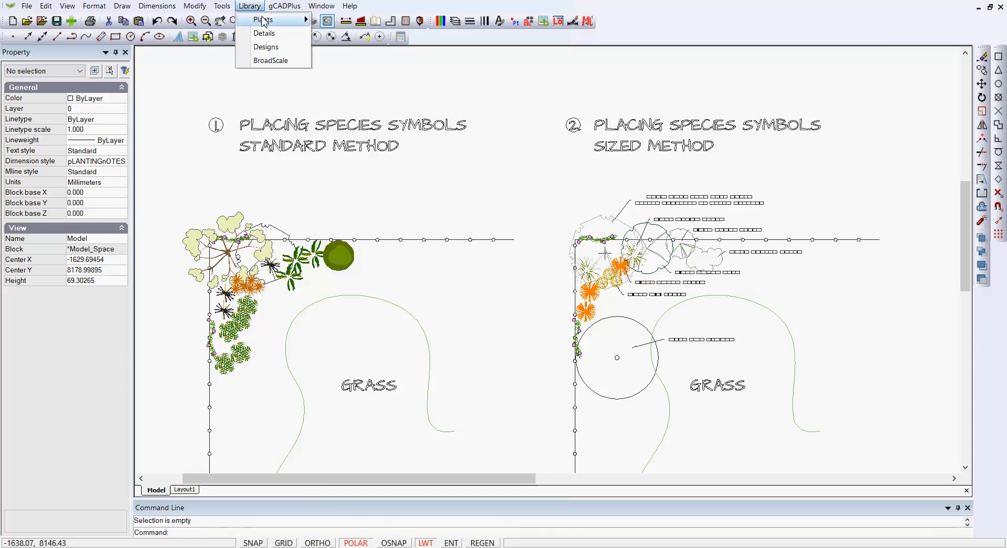
mouse_move(264, 21)
click(345, 21)
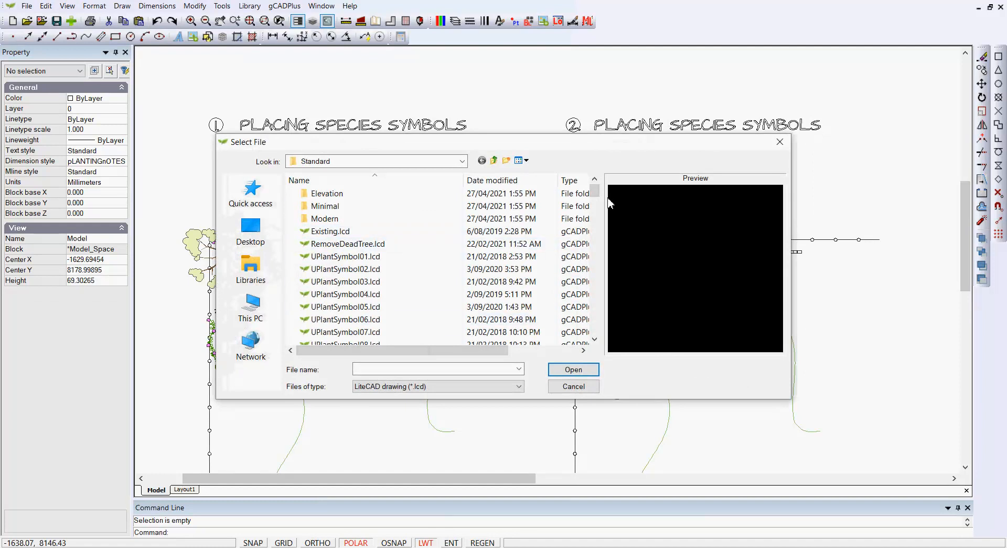
scroll(589, 199, down, 15)
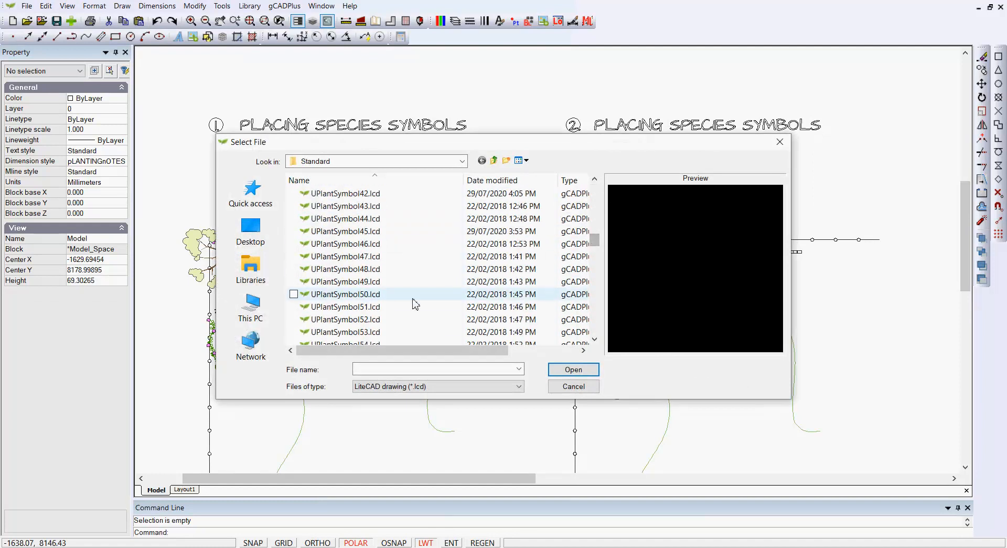
click(380, 294)
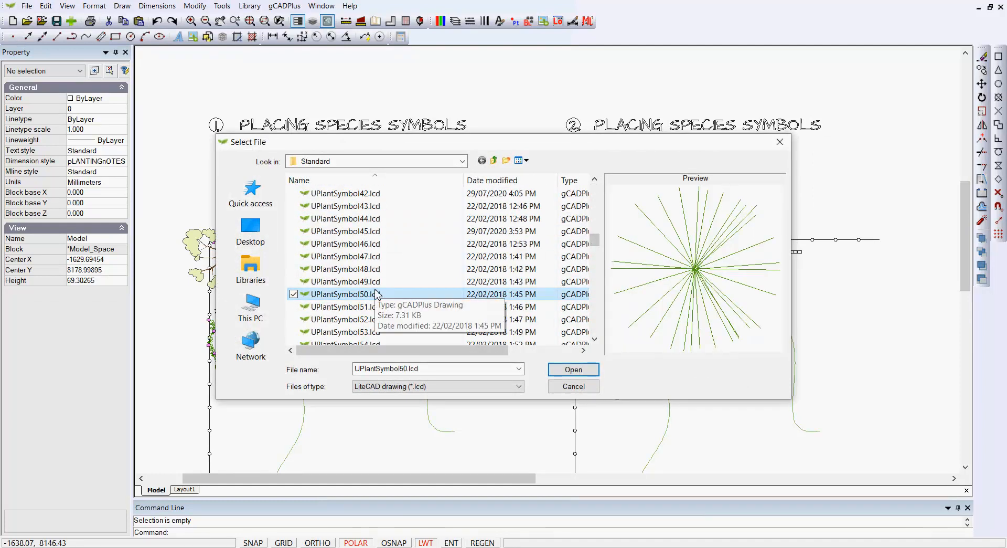
key(Down)
key(Down)
key(Down)
key(Down)
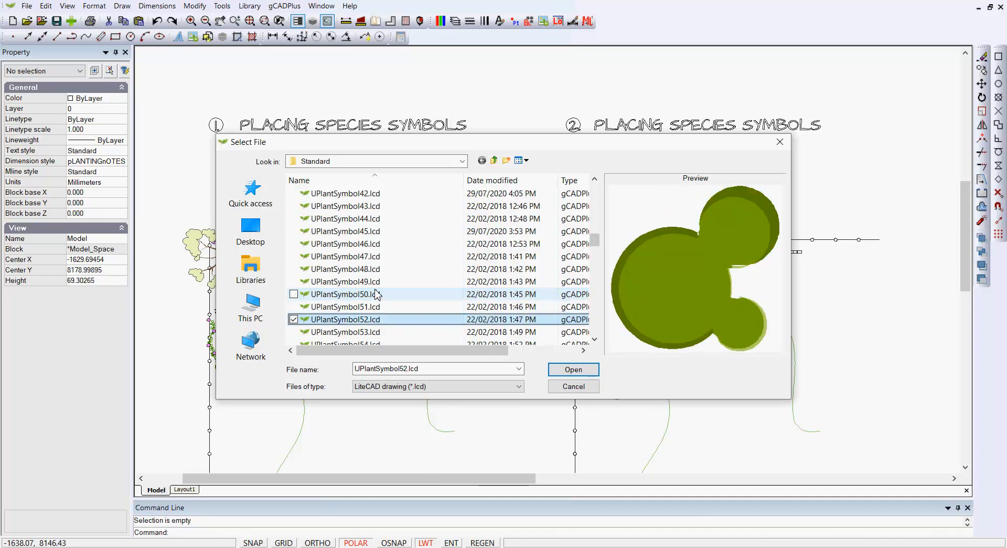
key(Down)
key(Down)
key(Down)
key(Down)
key(Down)
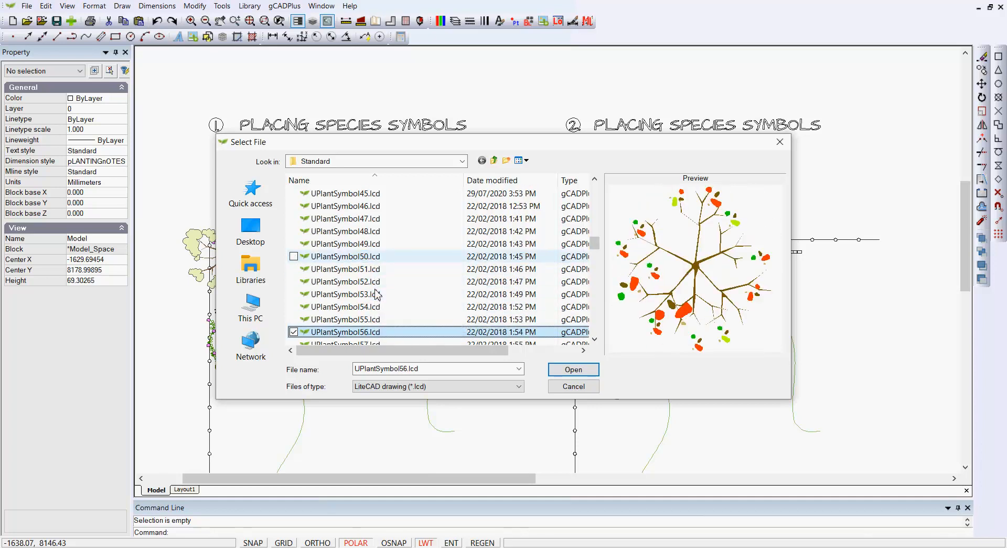
key(Down)
key(Down)
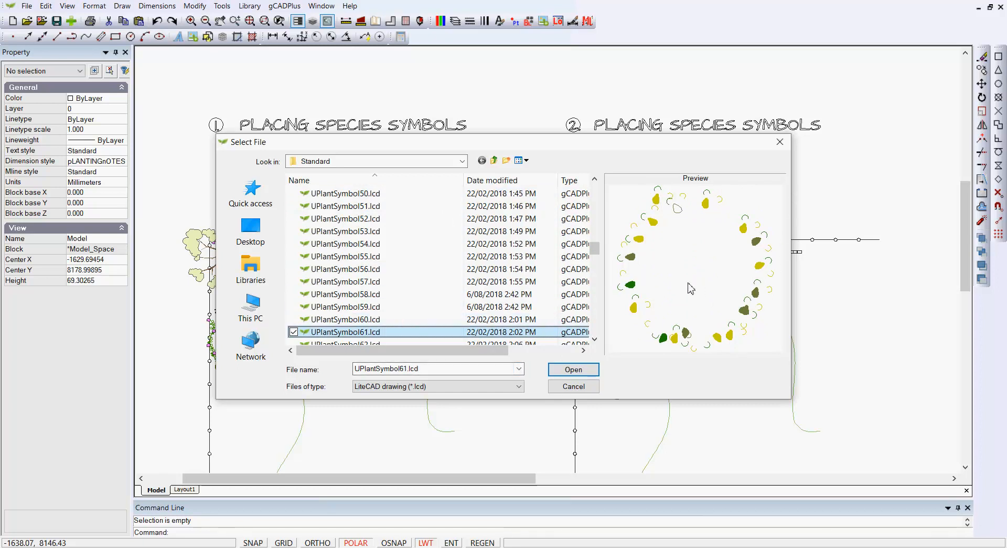
click(779, 142)
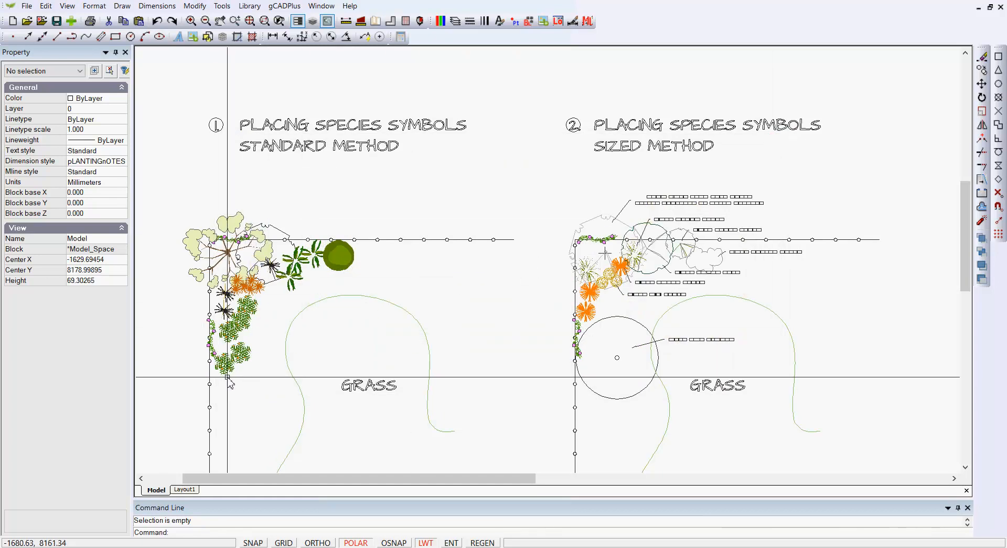
Step: Scale the large tree symbol at the fence corner of the standard method plan up to about 6.36 around its centre
scroll(238, 291, up, 1)
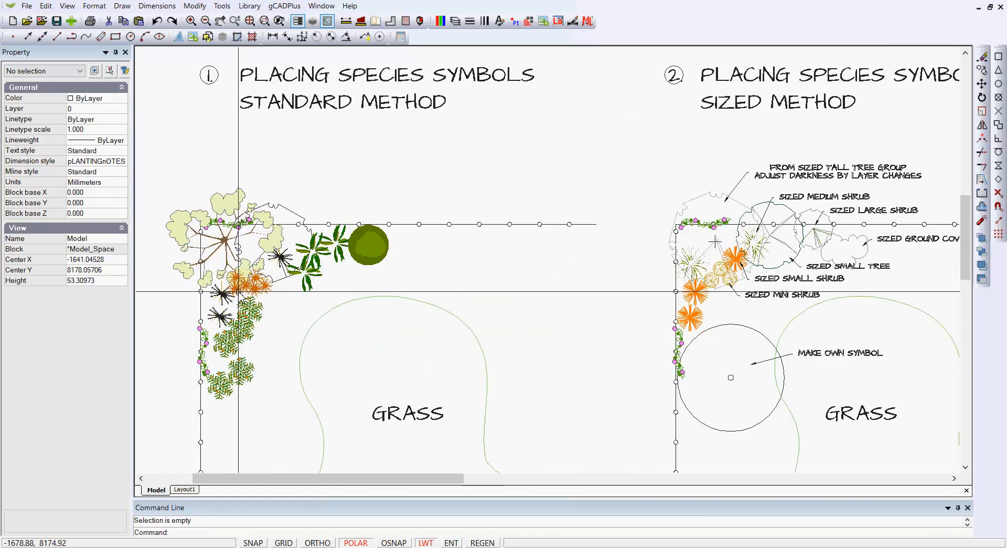
click(230, 203)
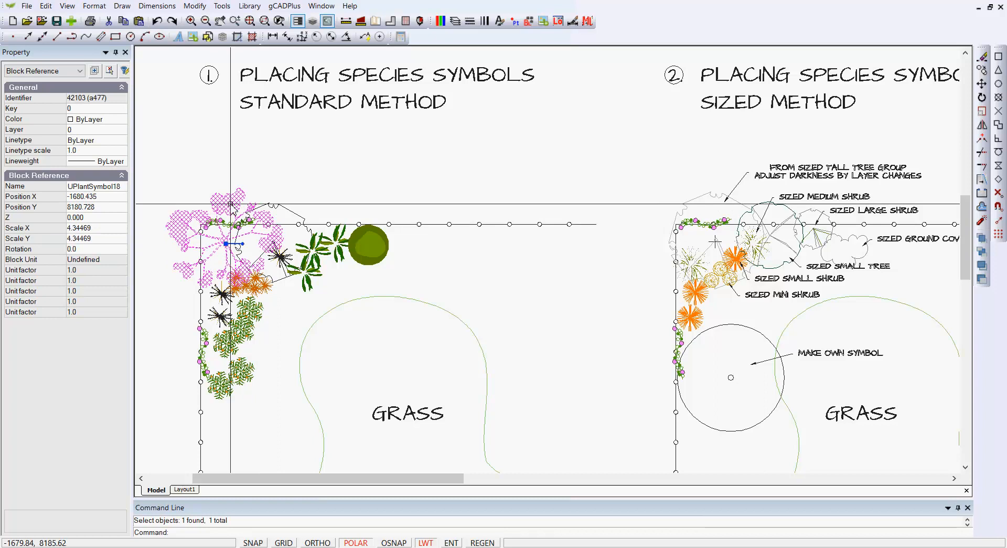
right_click(278, 188)
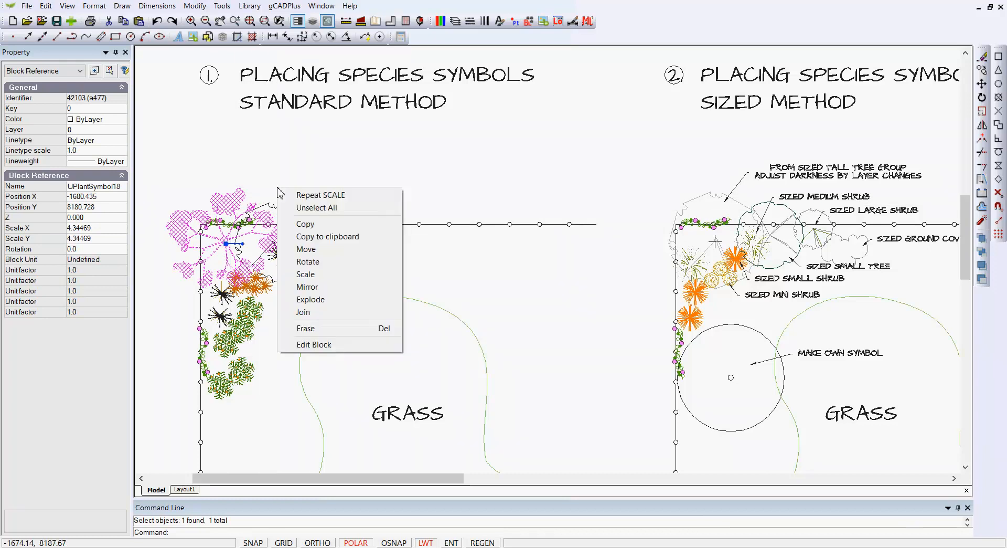
click(314, 275)
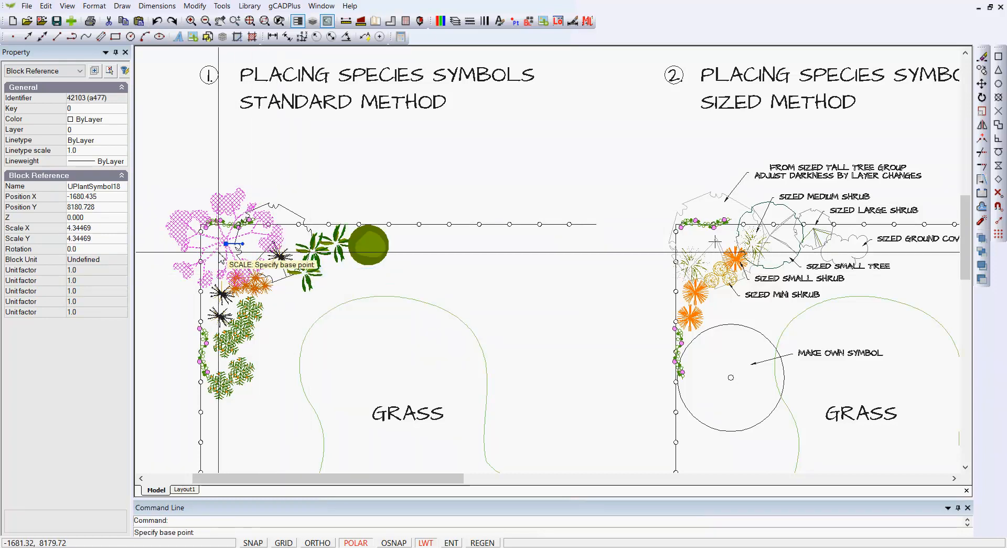
click(255, 277)
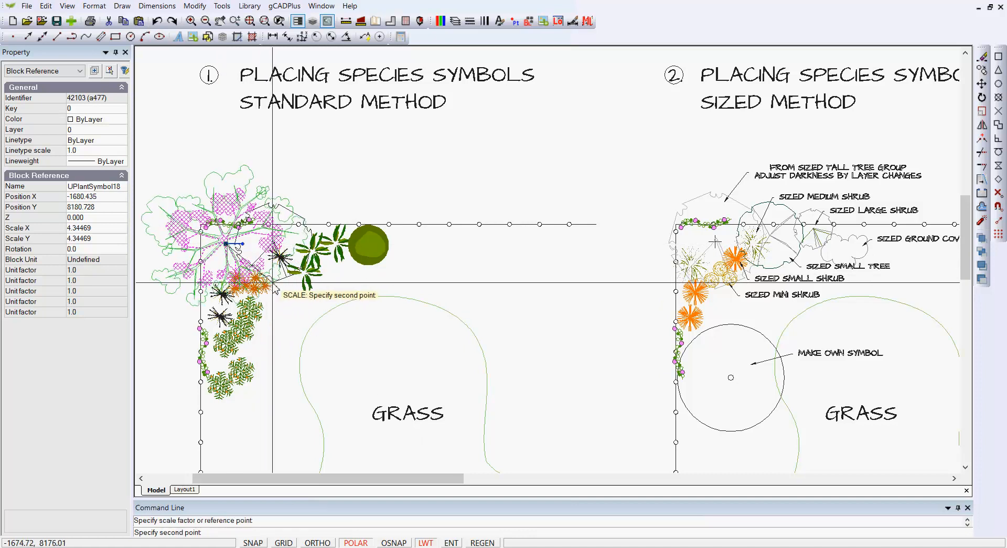
click(328, 276)
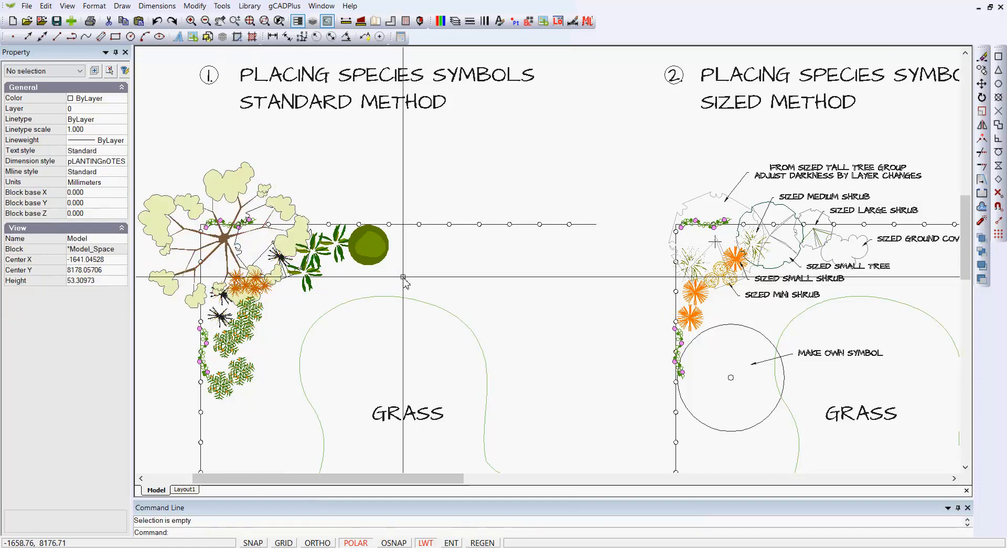
Step: Scale the second orange-dotted shrub from the top of its group up to about 1.66 around its centre
scroll(319, 263, up, 3)
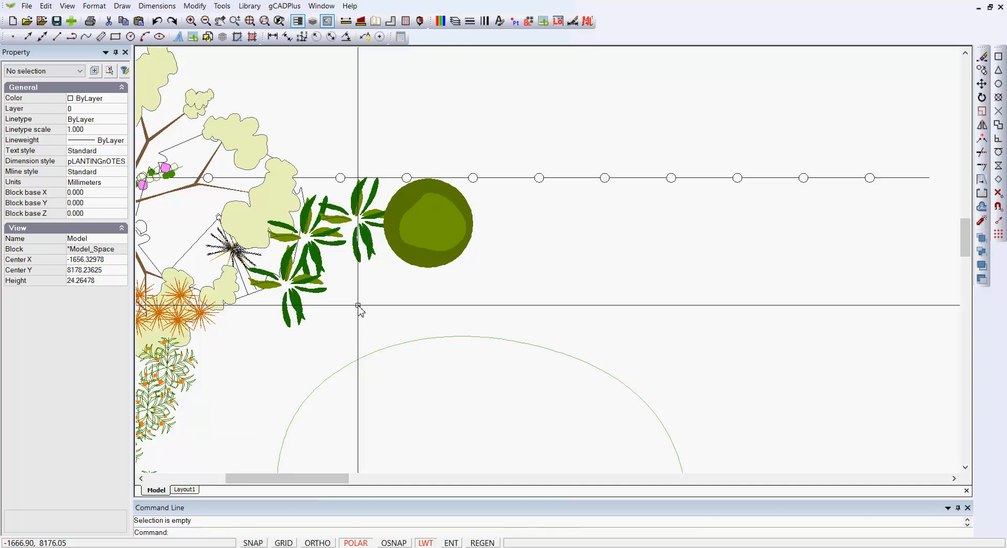
scroll(359, 307, down, 3)
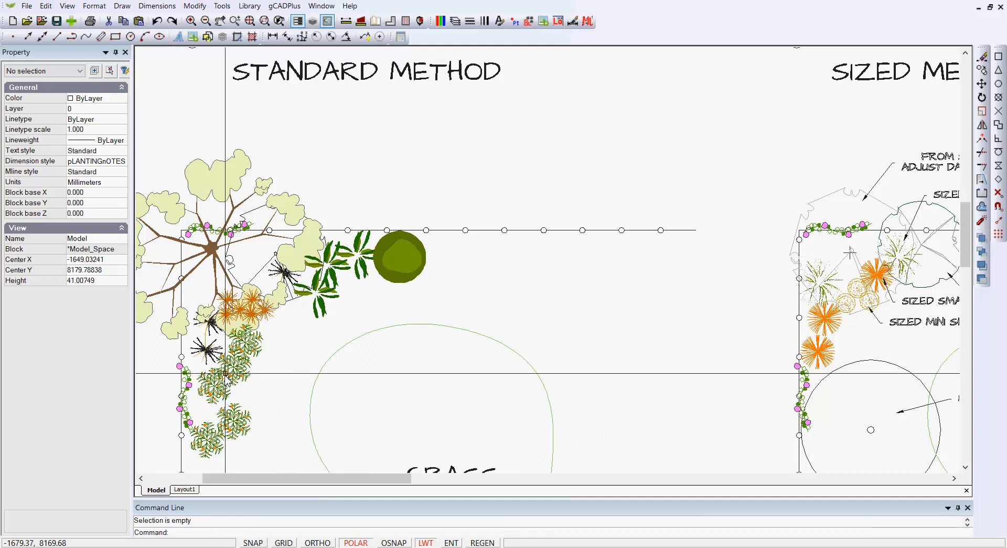
scroll(237, 398, up, 3)
scroll(361, 345, down, 3)
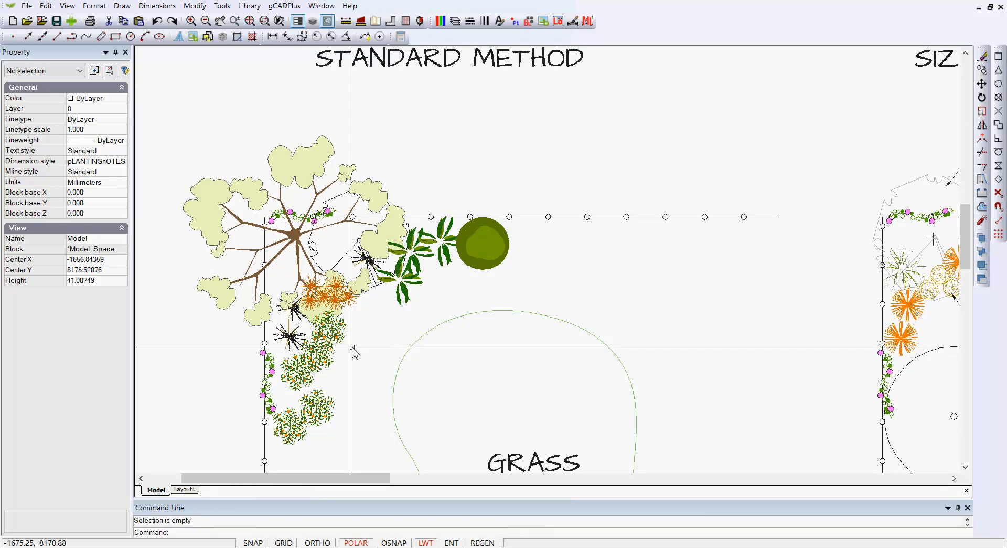
click(348, 360)
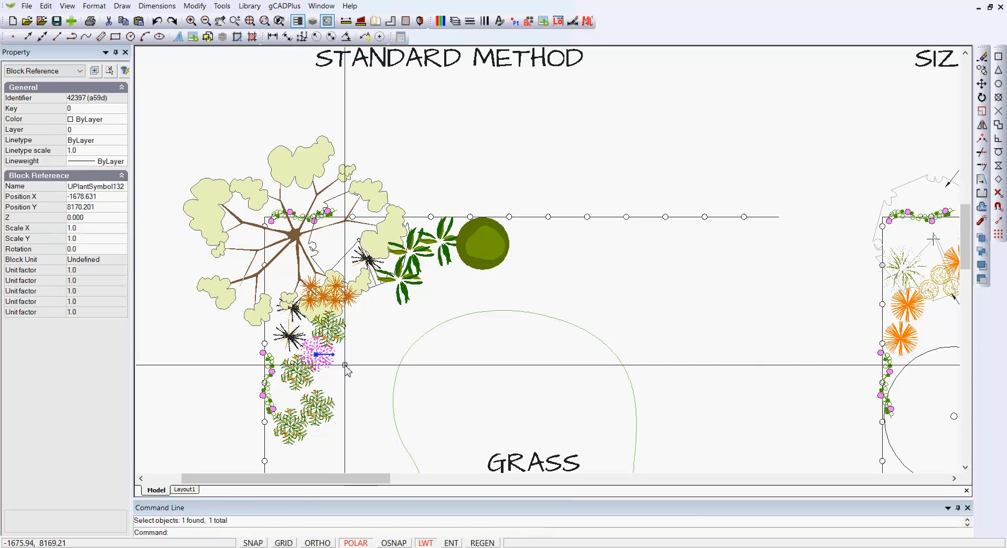
right_click(349, 362)
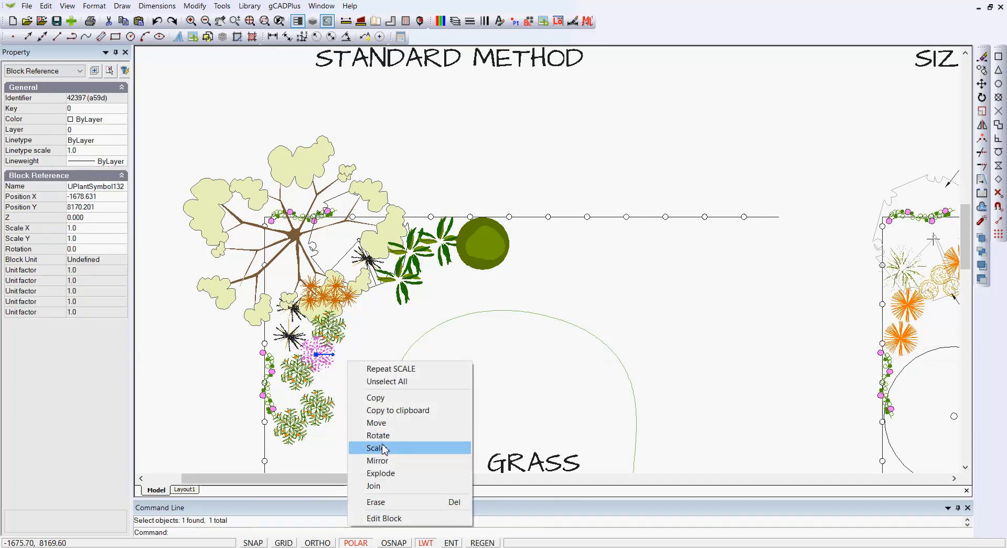
click(383, 452)
scroll(330, 404, up, 3)
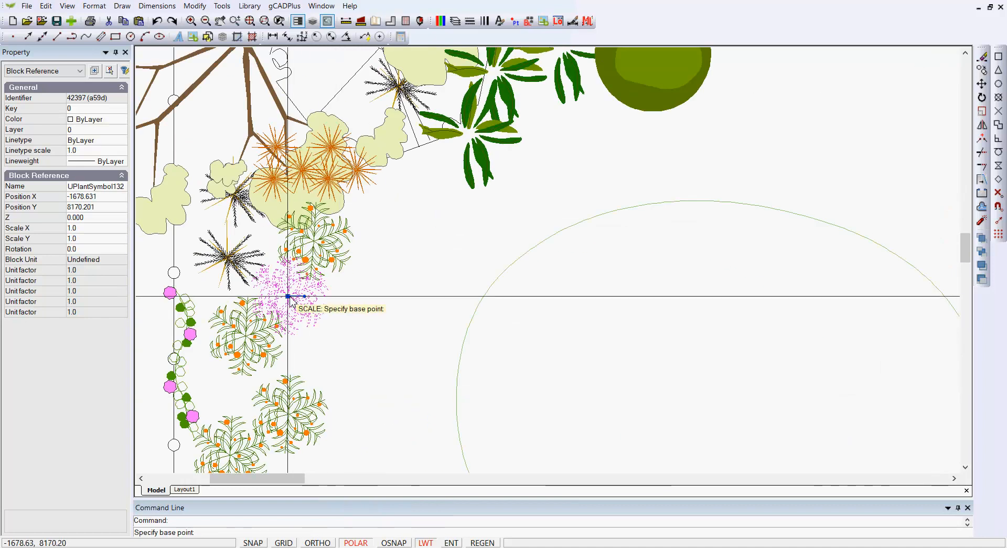
click(309, 317)
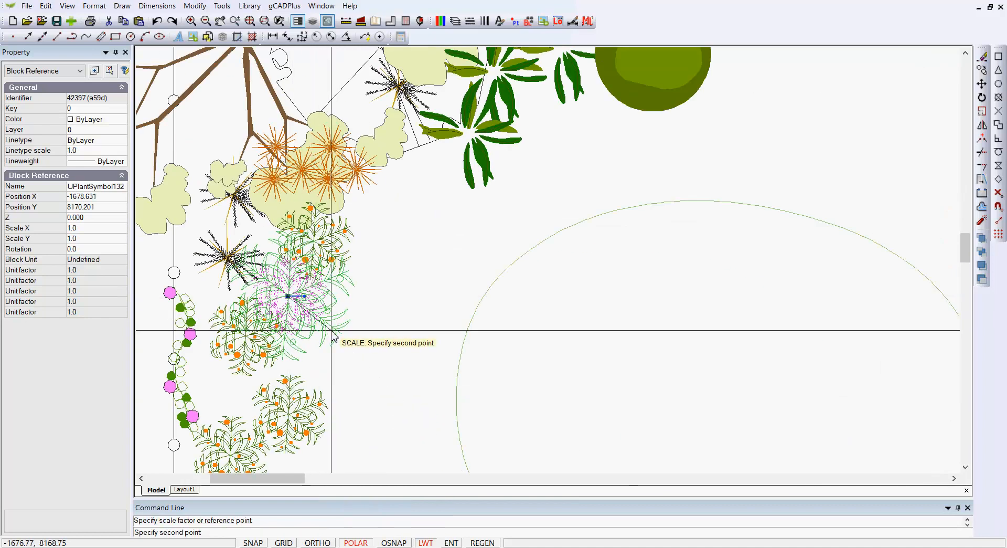
click(332, 330)
key(Escape)
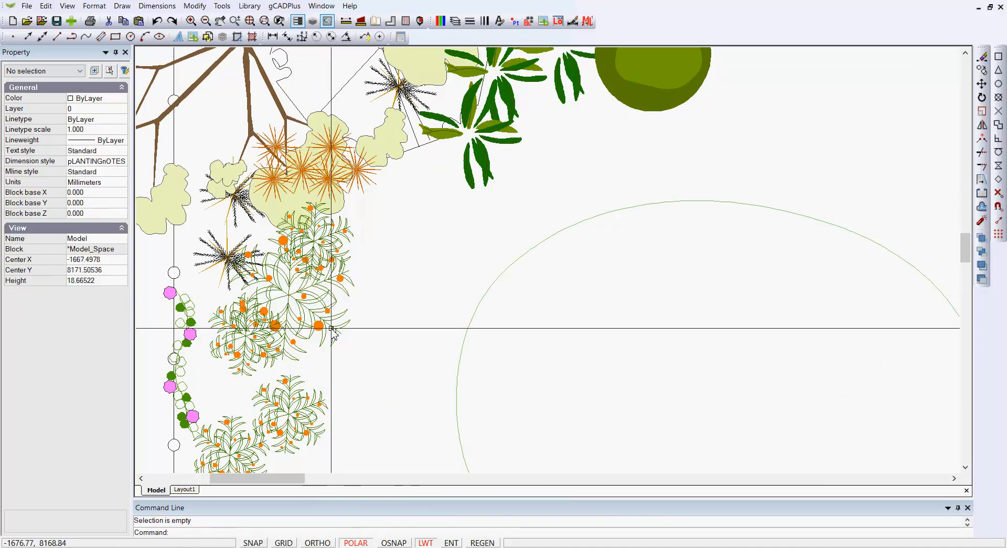
Step: Rotate the enlarged shrub and the shrub just below and left of it, and set the separate lower shrub's rotation to 45 degrees
click(323, 289)
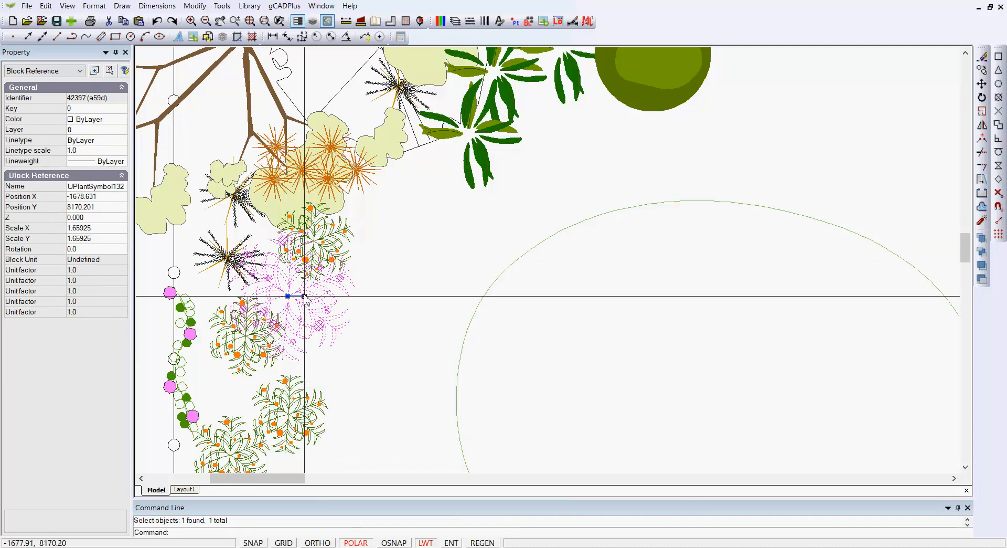
key(Escape)
click(319, 395)
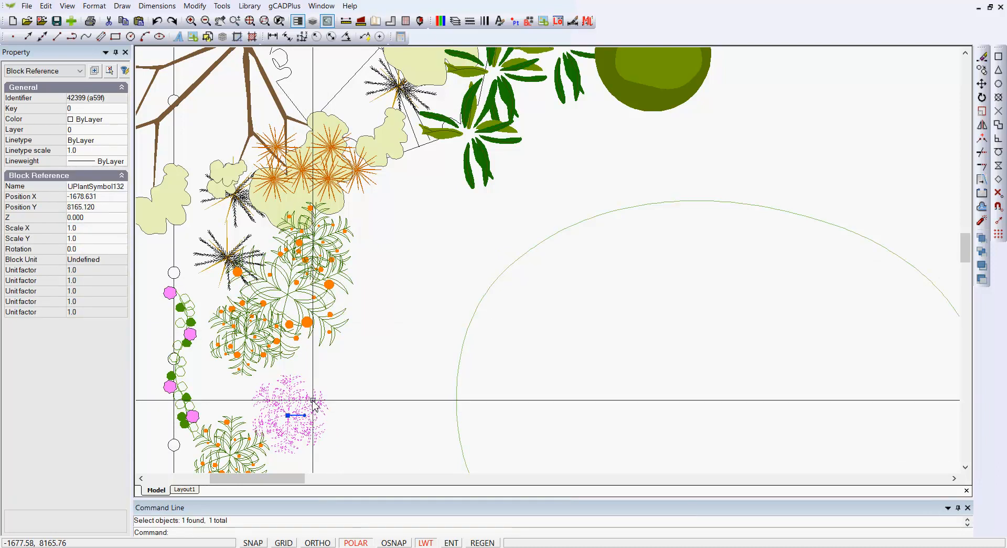
click(288, 414)
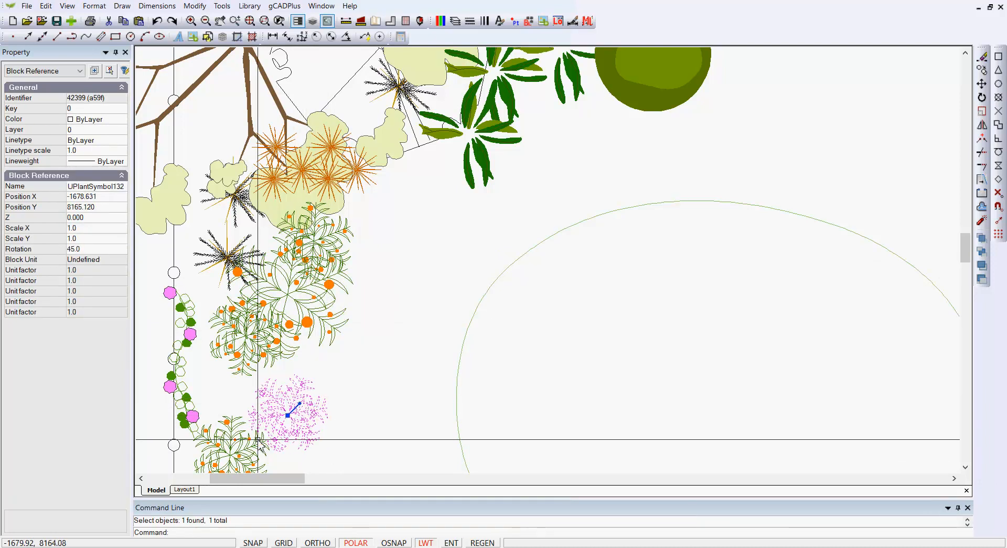
click(241, 438)
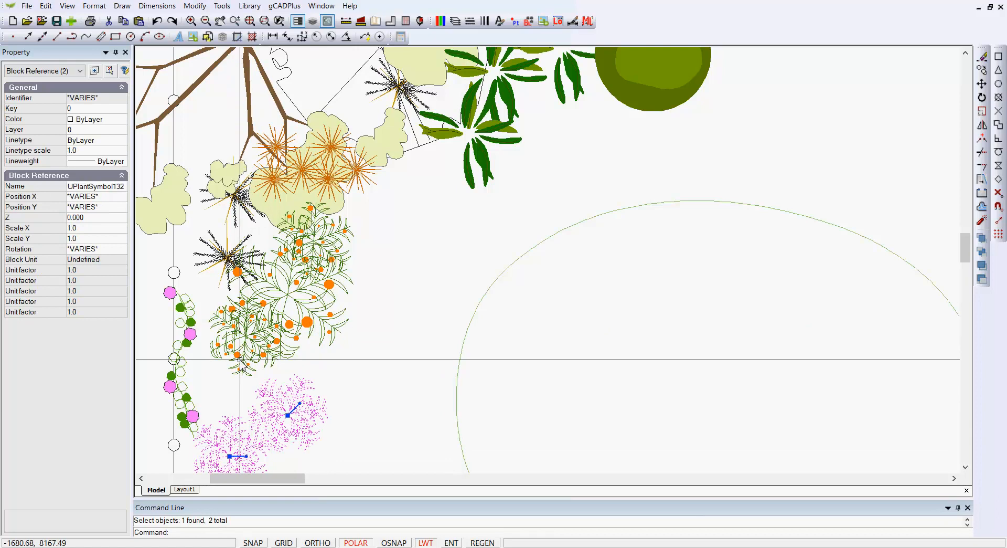
click(244, 337)
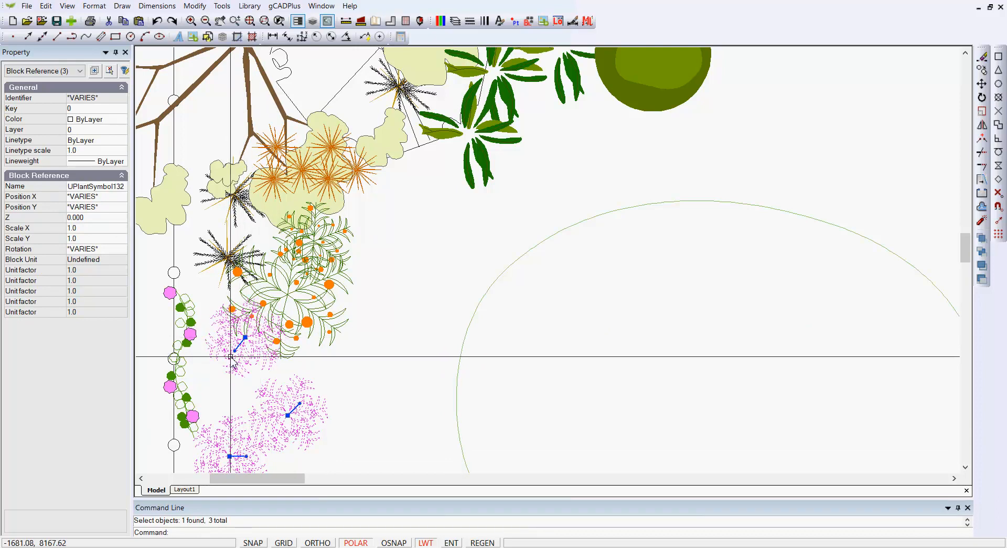
key(Return)
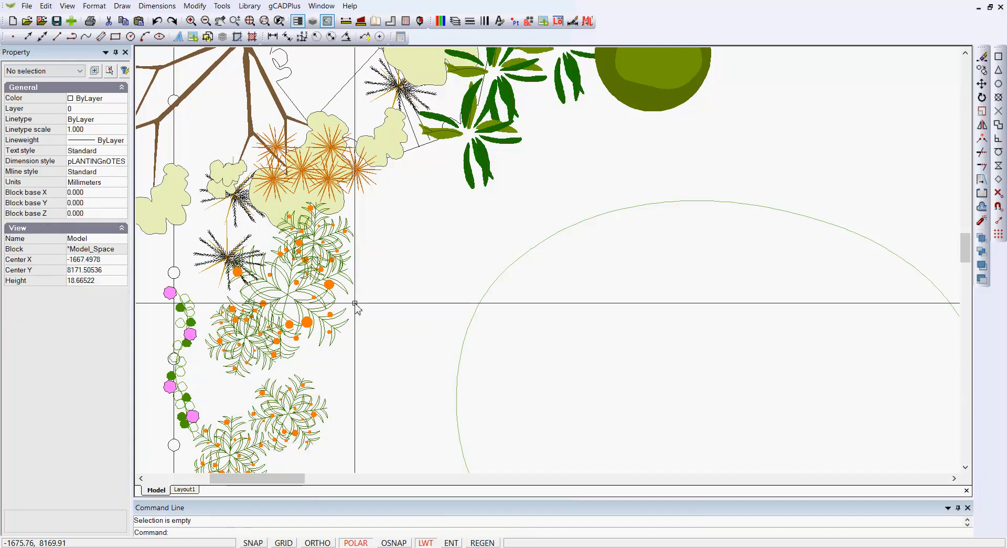
Step: Change the draw order of the large tree symbol relative to the surrounding plants
scroll(354, 303, down, 3)
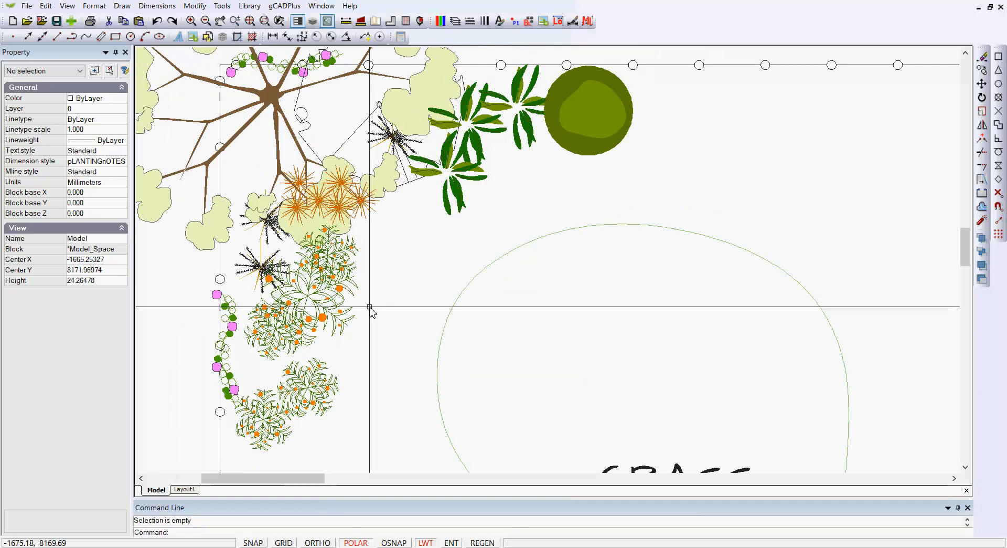
scroll(371, 309, down, 2)
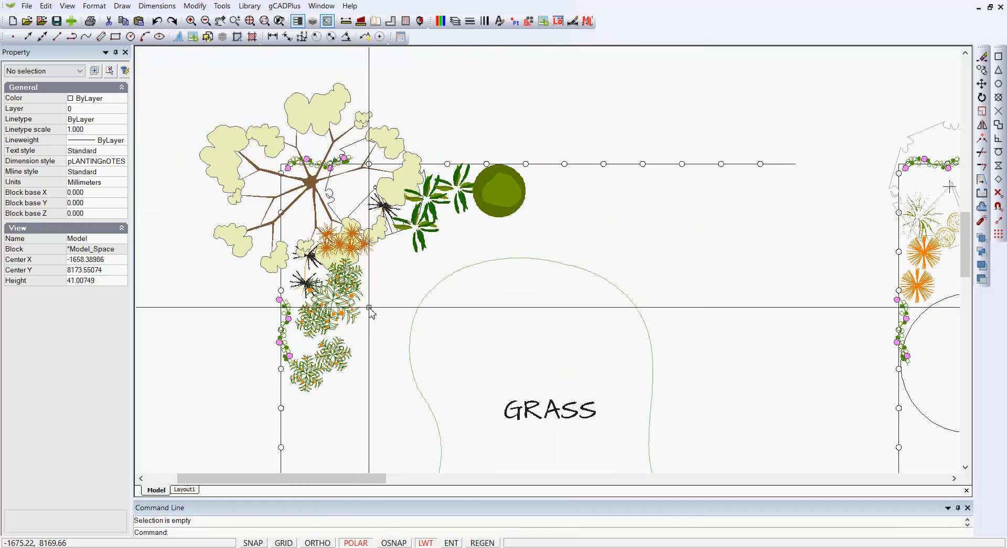
scroll(304, 276, up, 3)
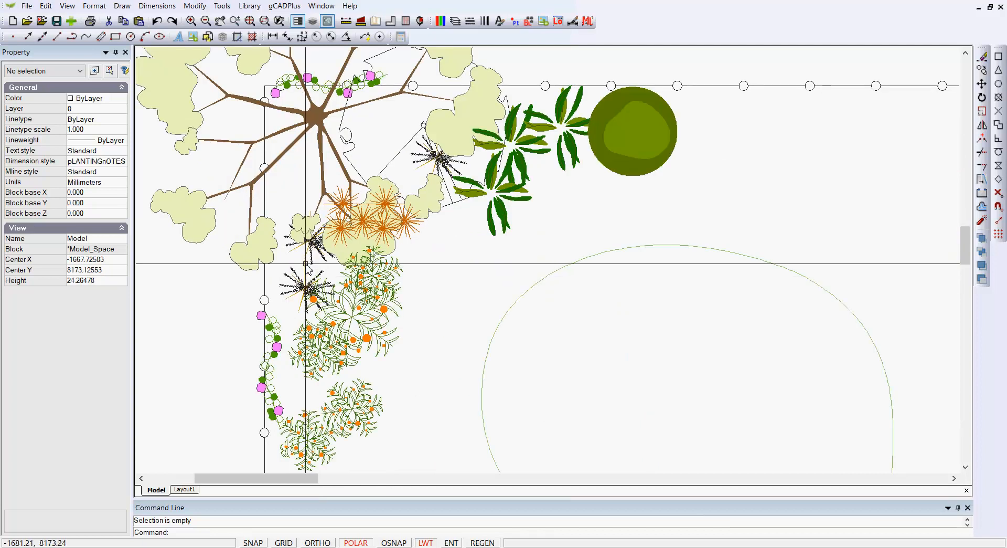
scroll(304, 265, down, 3)
click(313, 183)
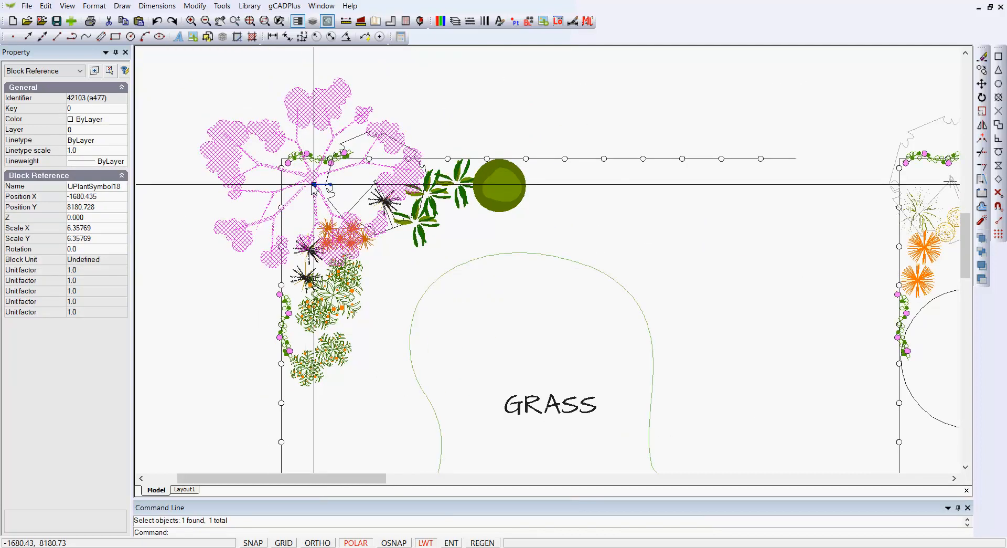
click(222, 6)
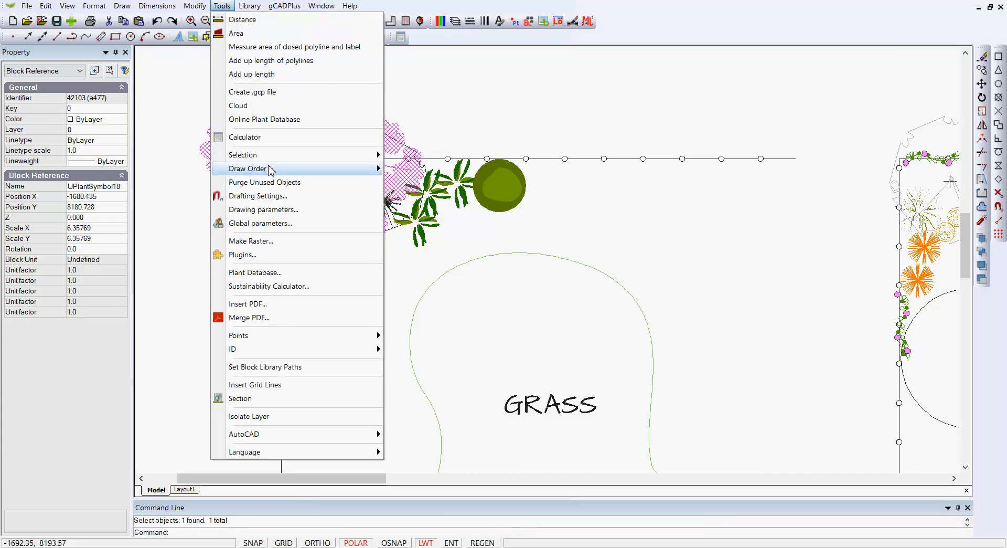
mouse_move(325, 171)
click(415, 182)
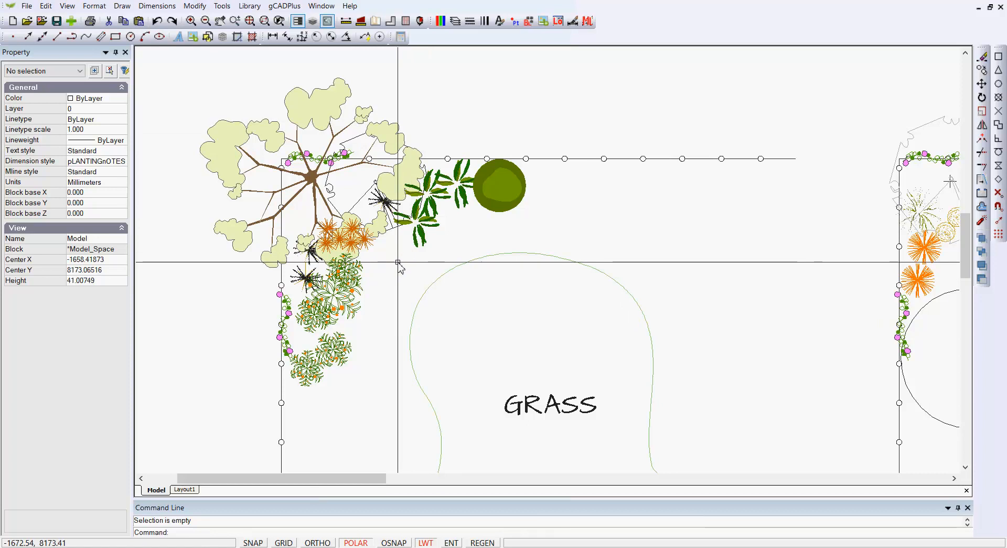
scroll(393, 266, down, 1)
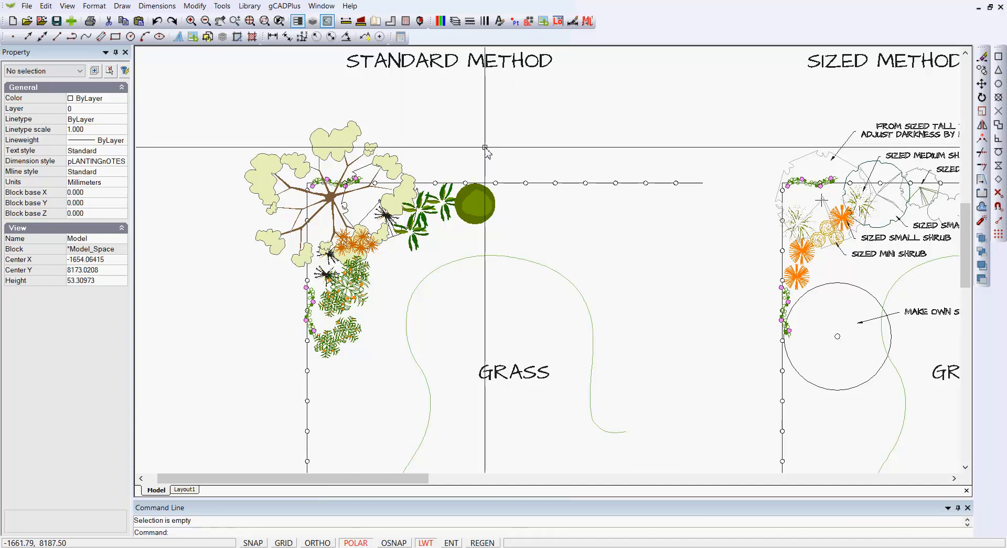
Step: Turn on the L-PLNT-CONSTRUCTION layer and turn off L-PLNT-SYMBOL to show the standard method plants as construction circles
click(455, 24)
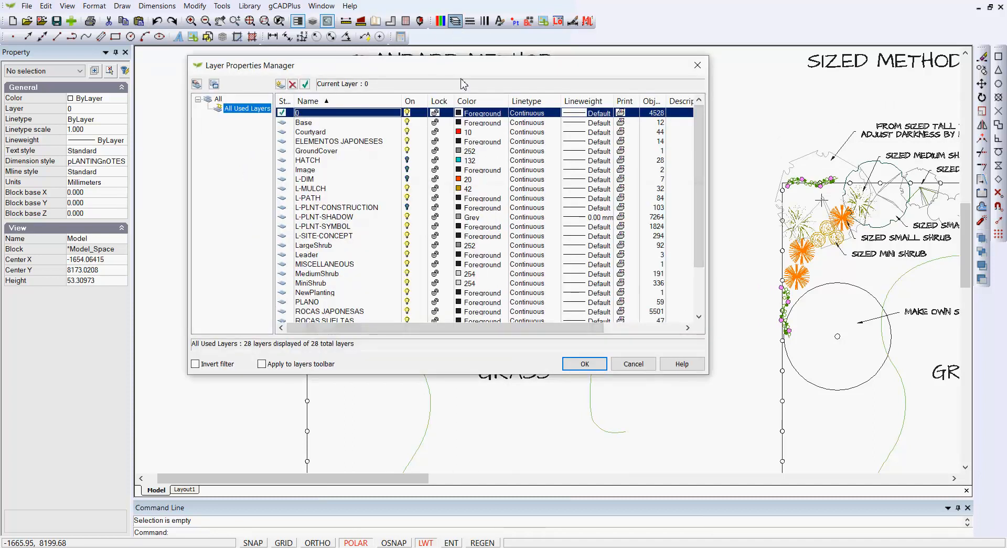
click(408, 208)
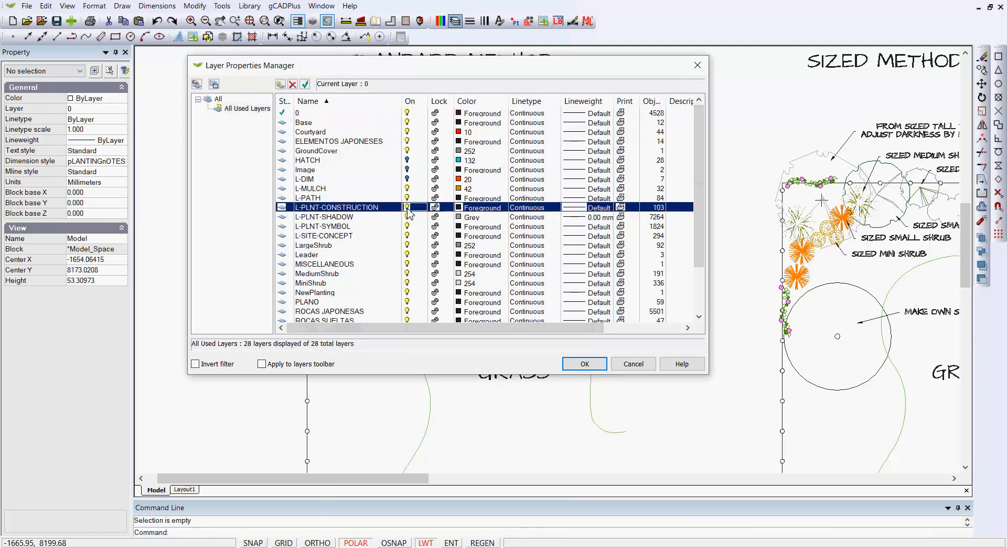
click(407, 226)
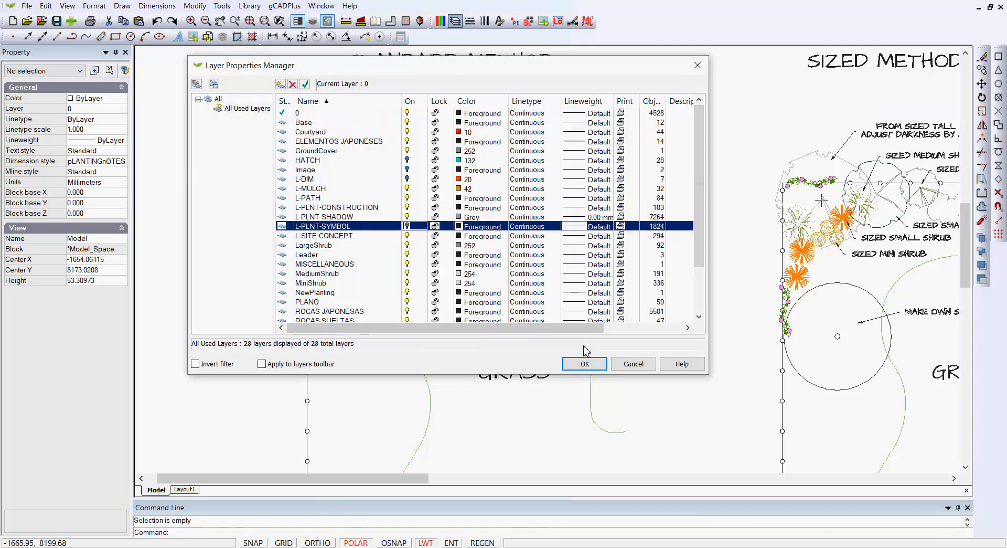
click(584, 363)
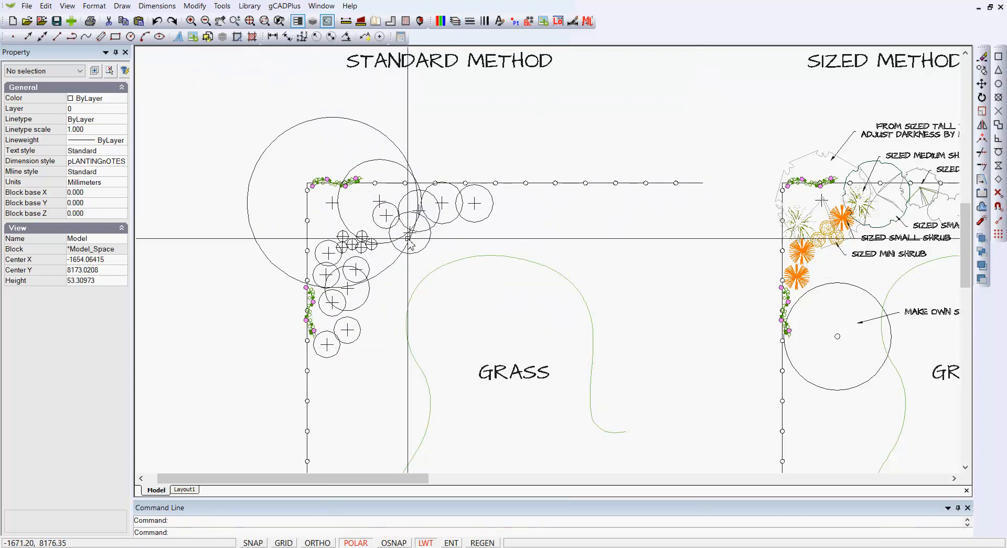
scroll(408, 239, up, 1)
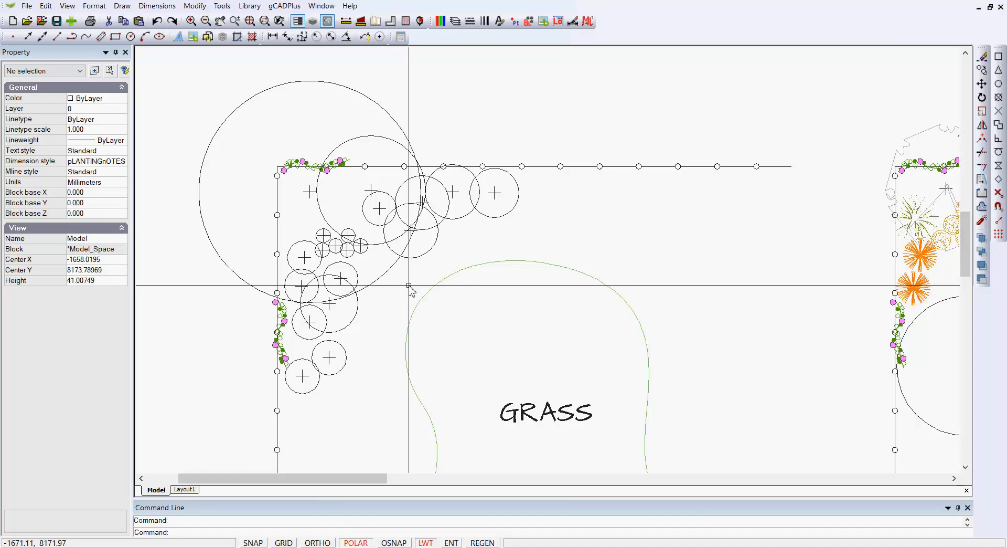
Step: Turn off the L-PLNT-CONSTRUCTION layer and turn L-PLNT-SYMBOL back on
click(455, 22)
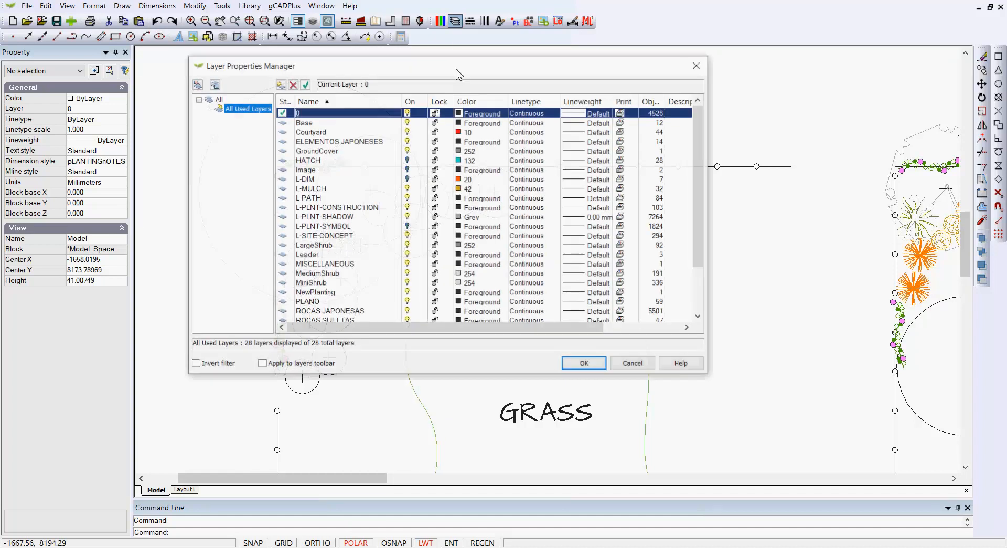
click(408, 207)
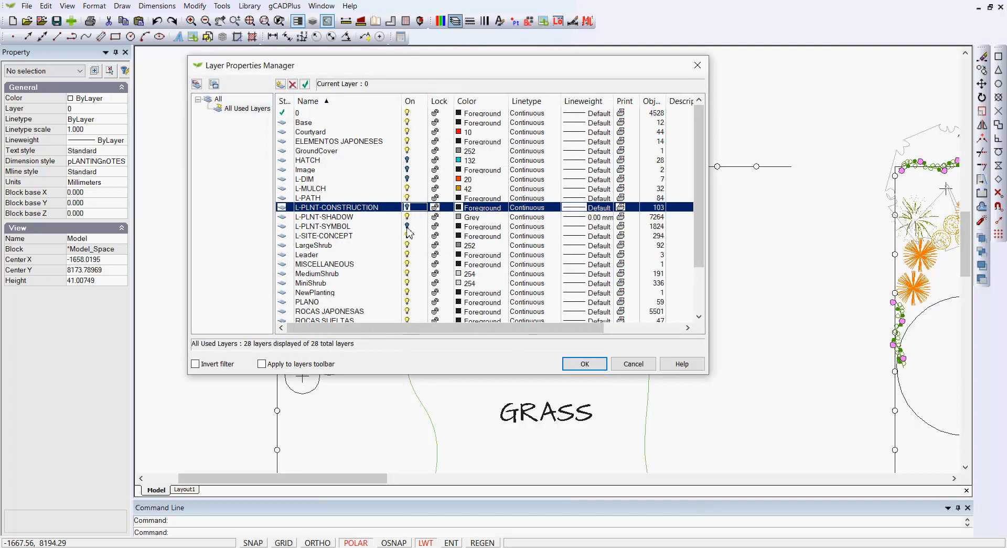
click(408, 226)
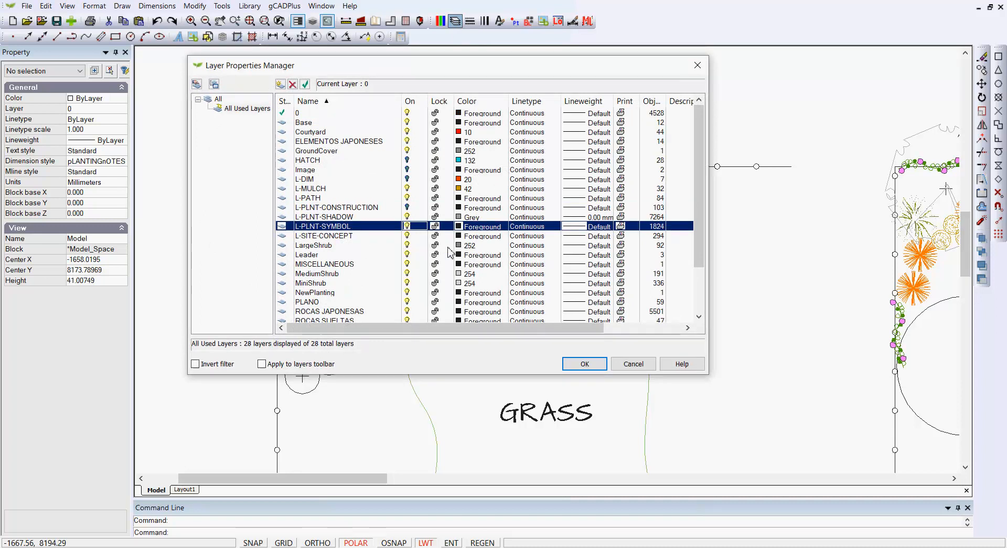
click(571, 366)
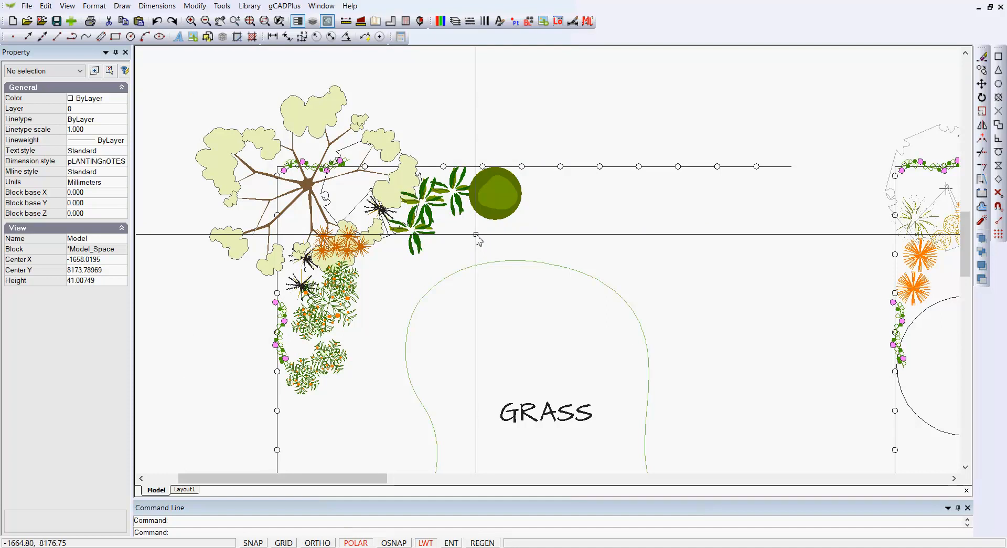
Step: Examine the labelled plant symbols of the sized method plan
scroll(439, 255, down, 2)
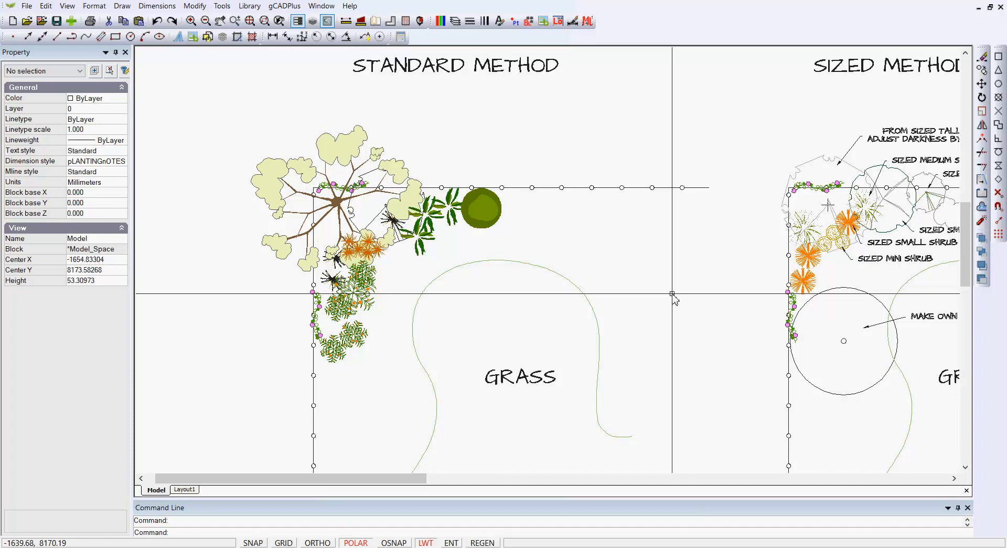
middle_drag(672, 293, 674, 296)
scroll(673, 295, down, 1)
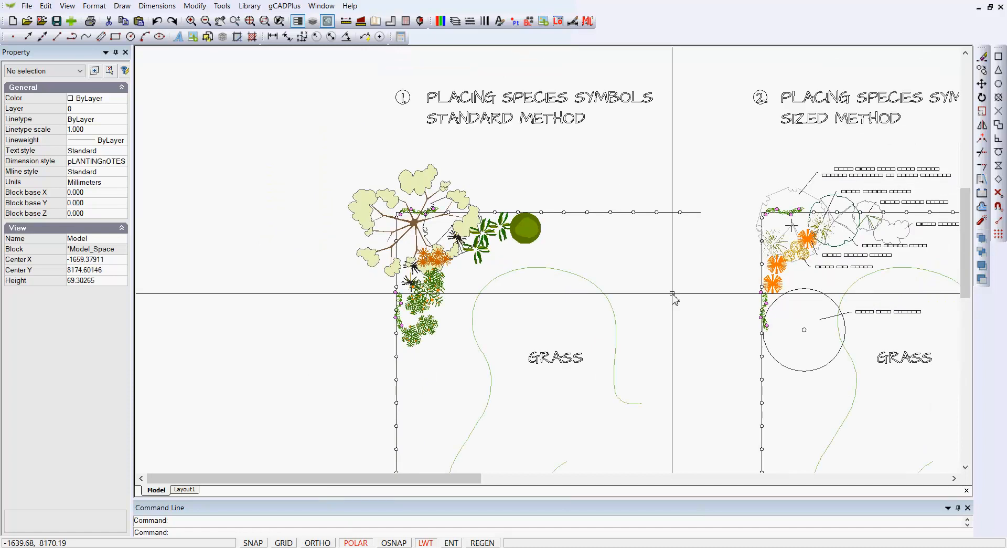
middle_drag(675, 288, 474, 288)
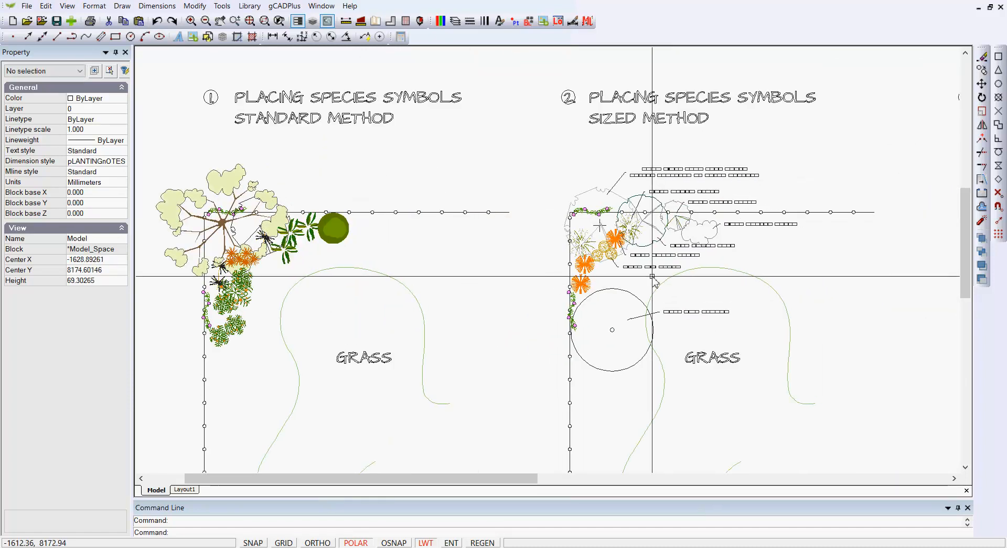
middle_drag(656, 280, 617, 280)
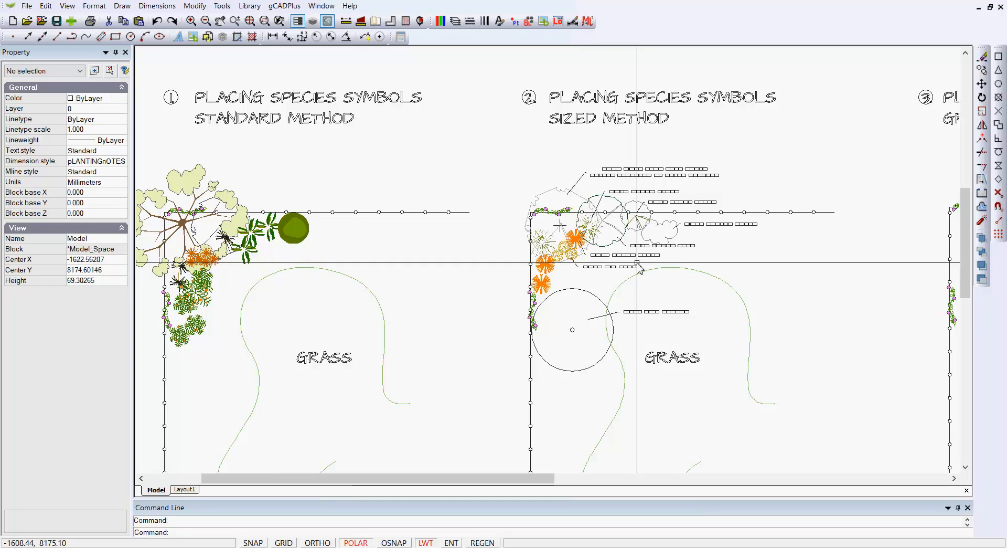
scroll(604, 270, up, 3)
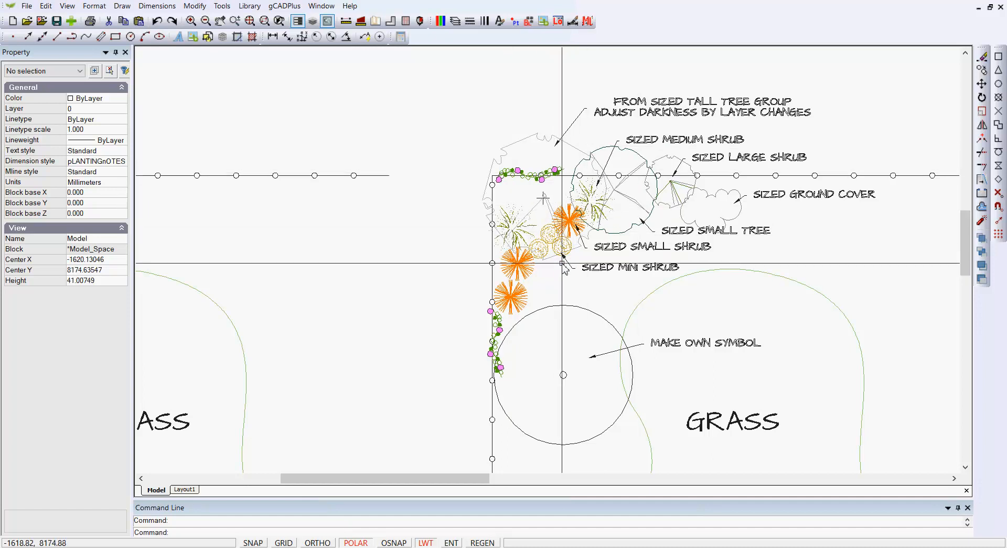
scroll(543, 239, up, 1)
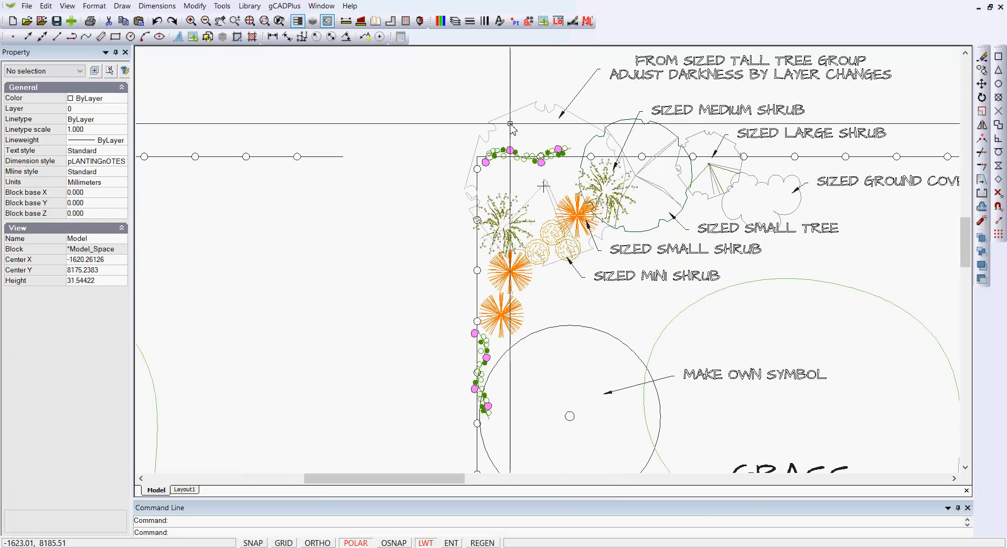
Step: Browse the TallTrees folder of the sized plant library, previewing symbols UPlantTallTree08 to UPlantTallTree10 without inserting any
click(251, 7)
mouse_move(283, 20)
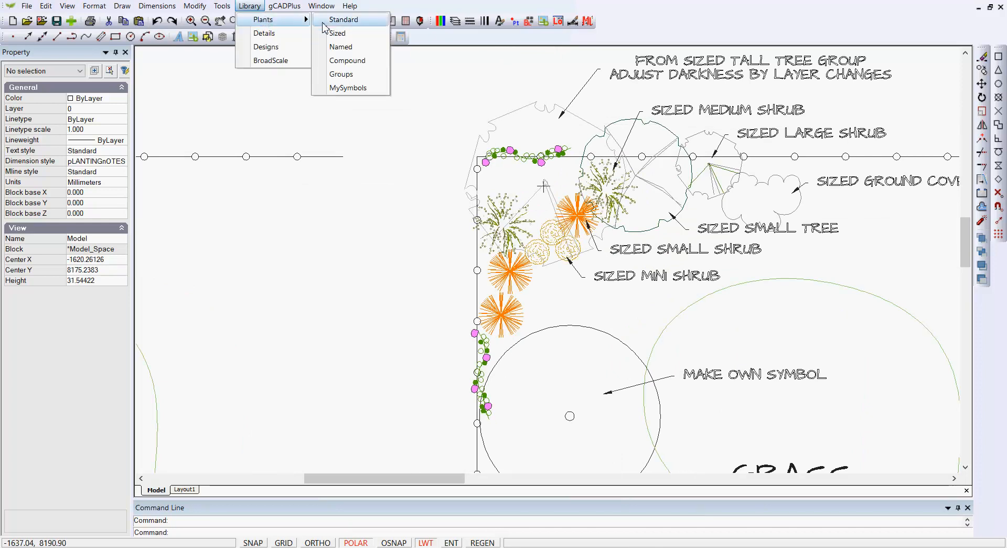
click(336, 34)
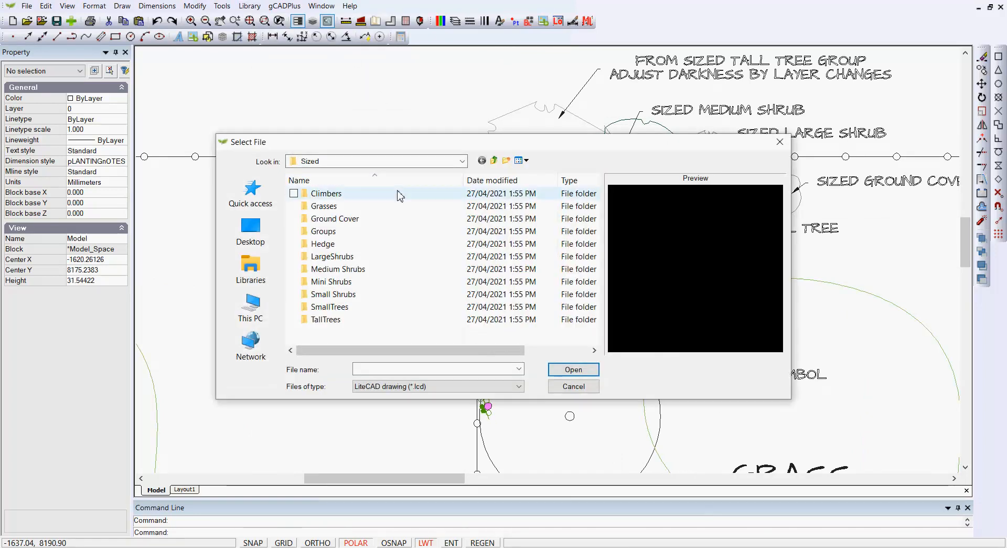
double_click(314, 320)
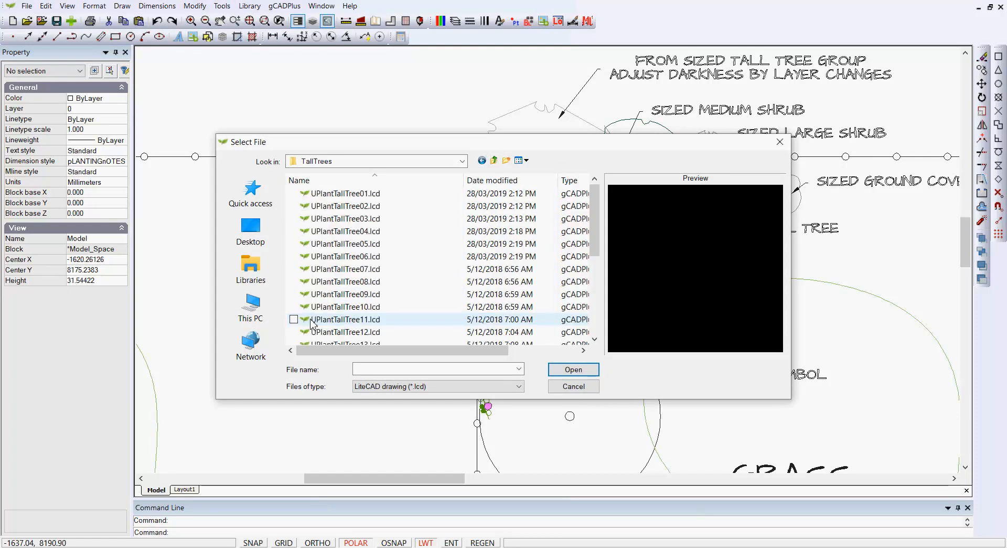
click(336, 282)
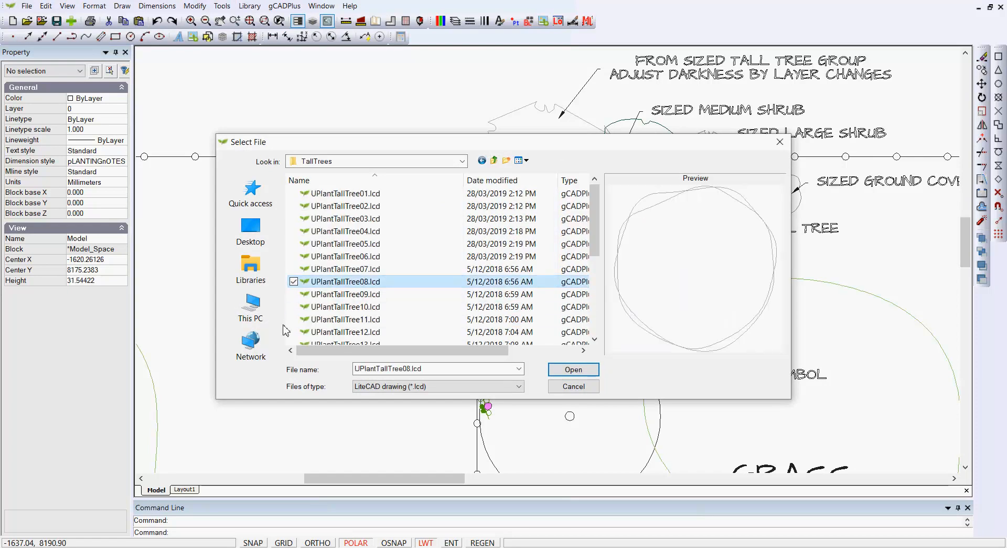
key(Down)
key(Down)
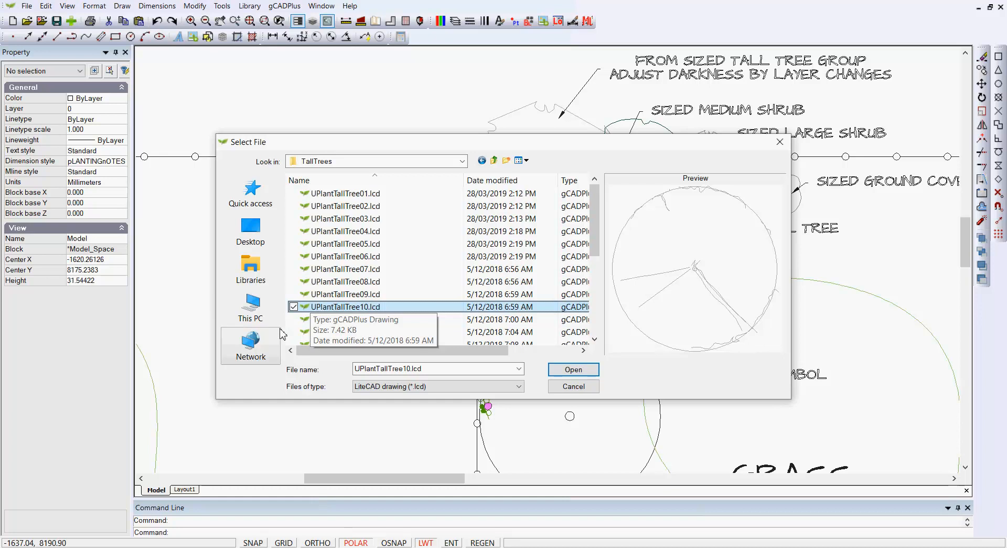
click(779, 142)
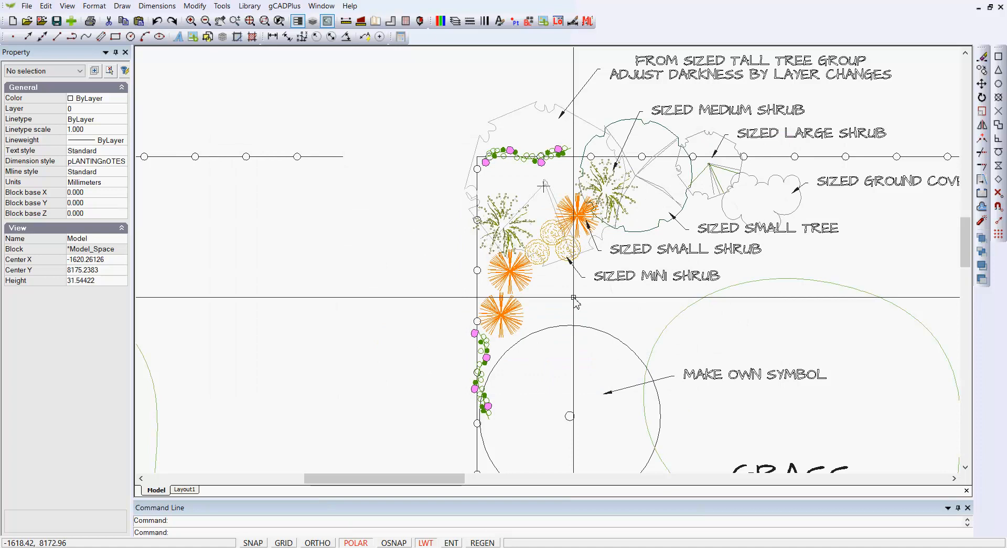
Step: Inspect the properties of two sized mini shrubs and the sized small tree in the sized method plan
scroll(556, 227, up, 1)
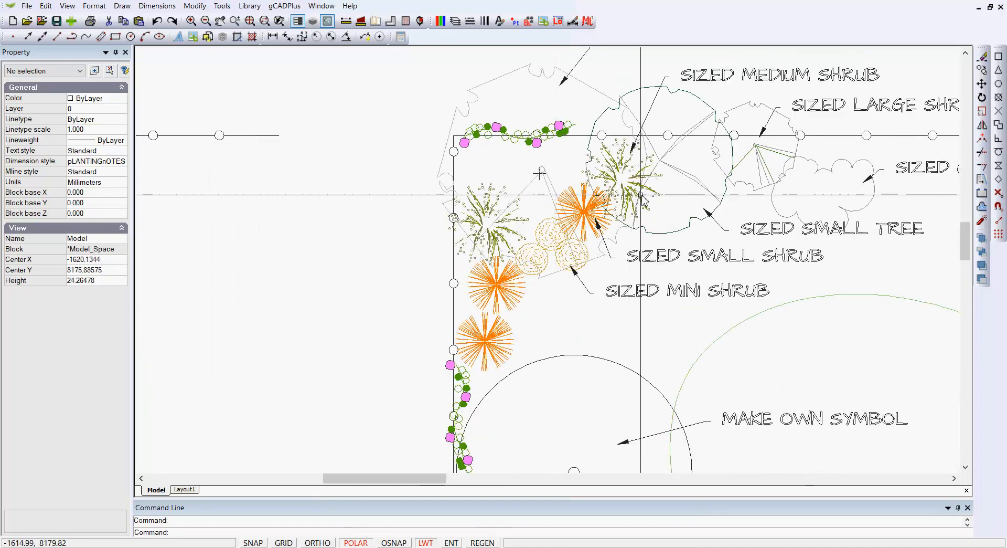
click(544, 243)
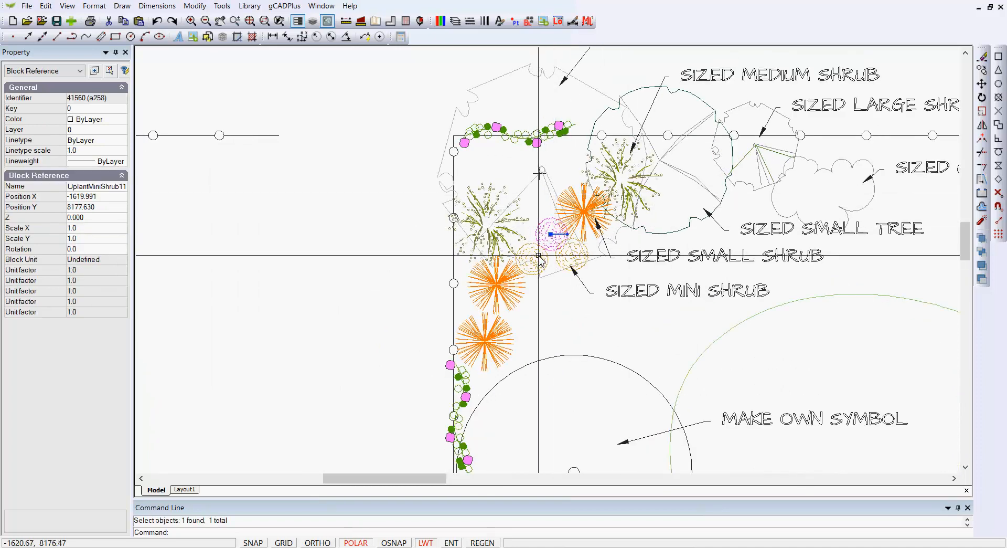
click(539, 256)
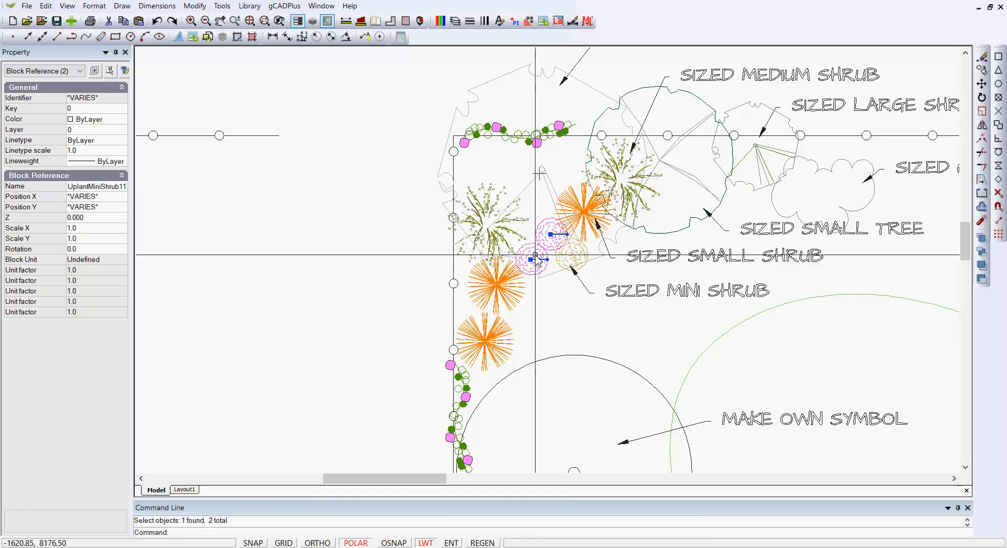
key(Escape)
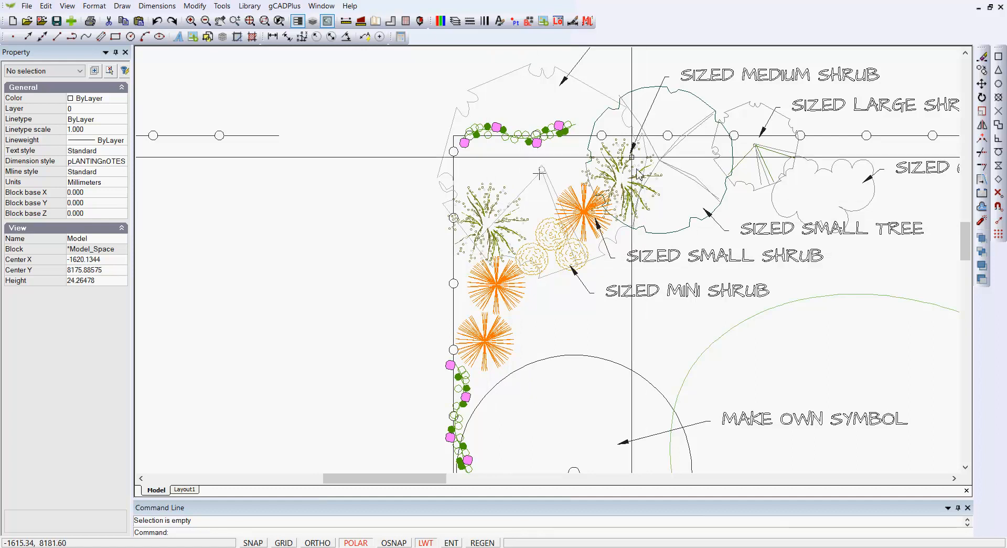
click(641, 88)
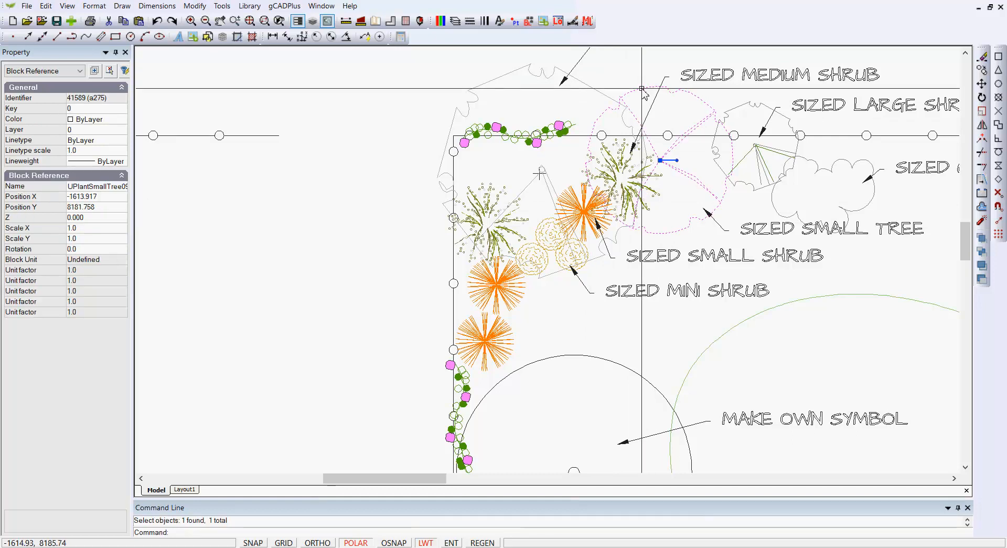
key(Escape)
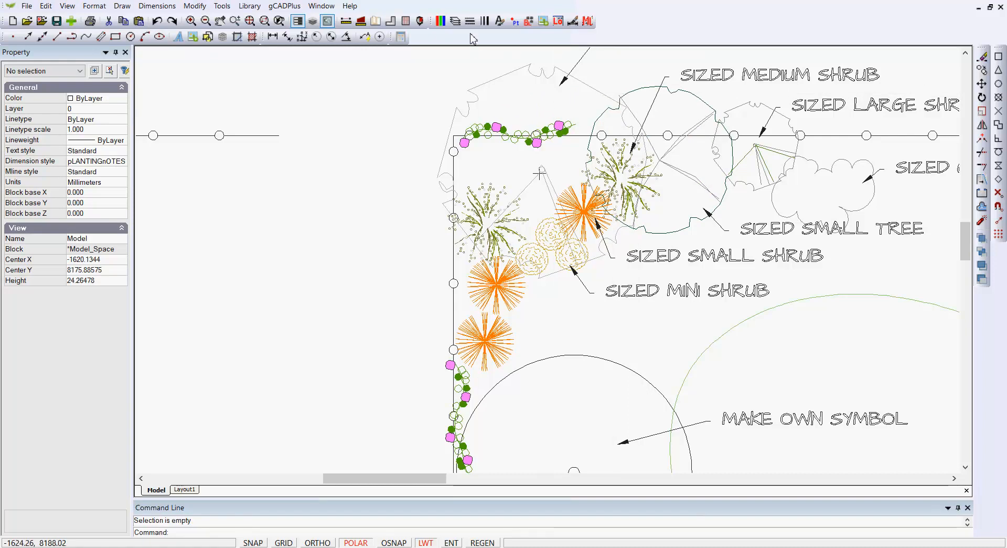
Step: Set the TallTree layer's colour to index 251 to darken the sized tall tree's outline
click(455, 22)
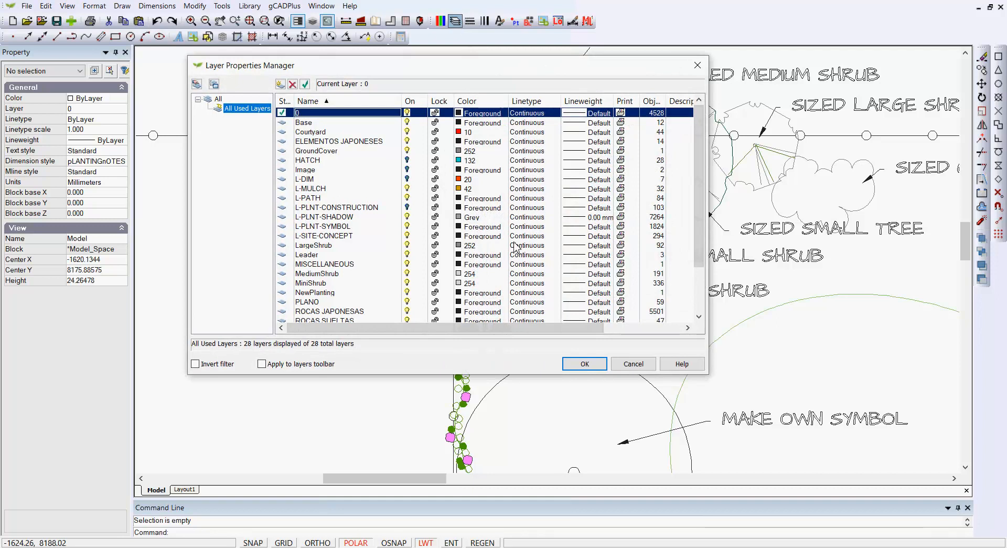
scroll(517, 248, down, 1)
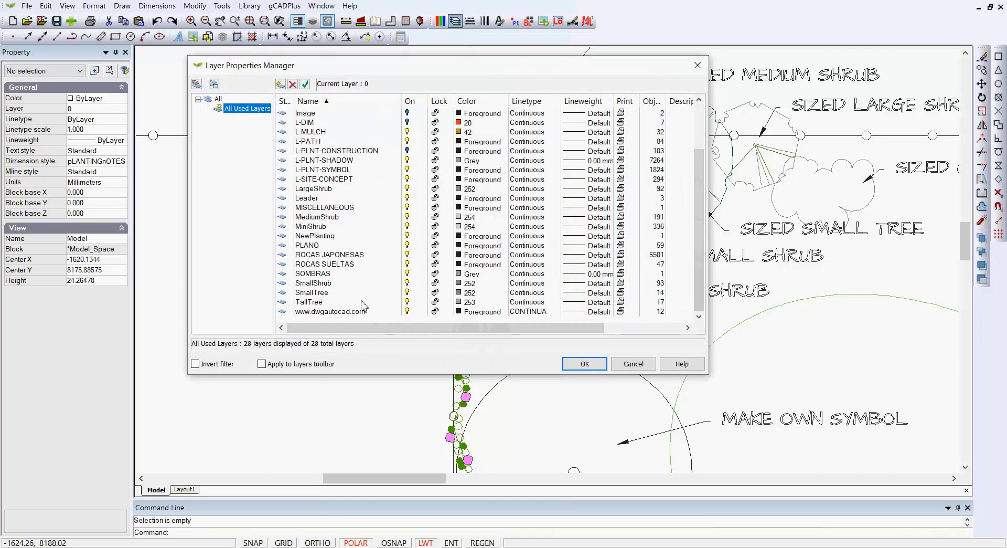
click(481, 305)
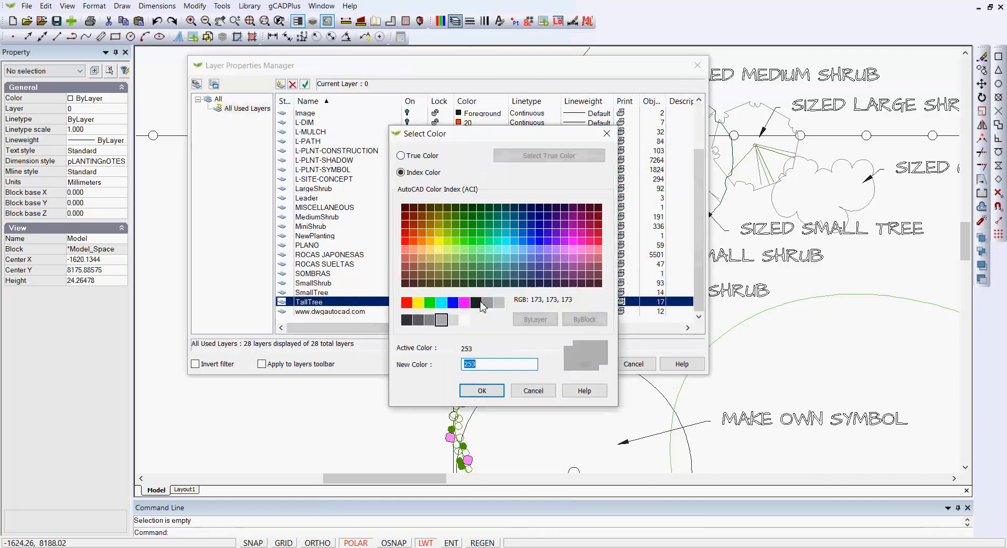
click(421, 322)
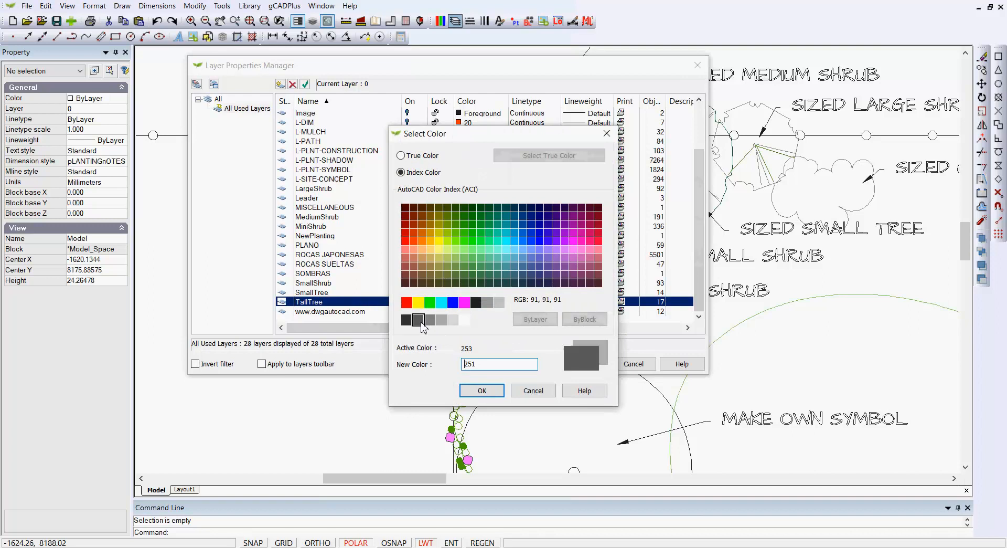
click(482, 391)
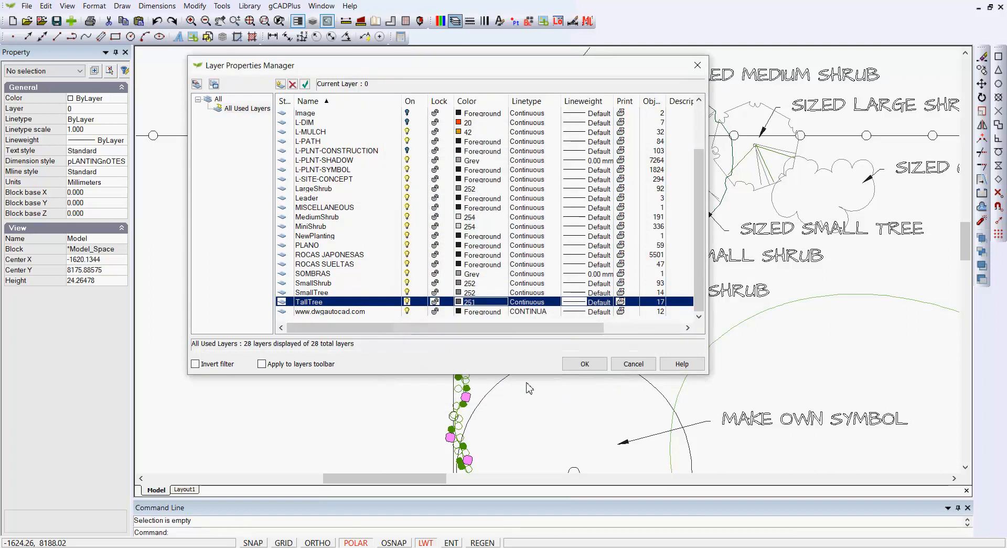
click(578, 366)
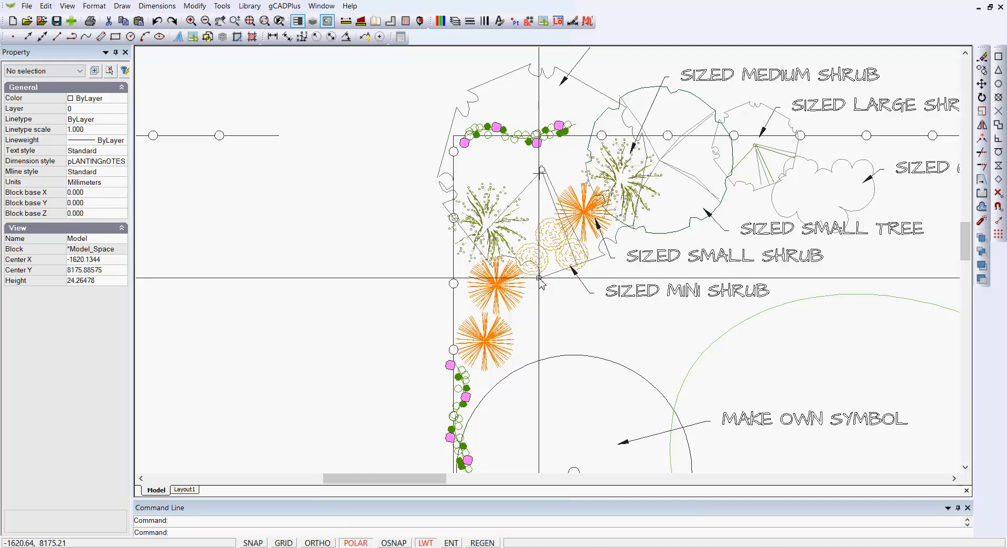
scroll(540, 283, down, 1)
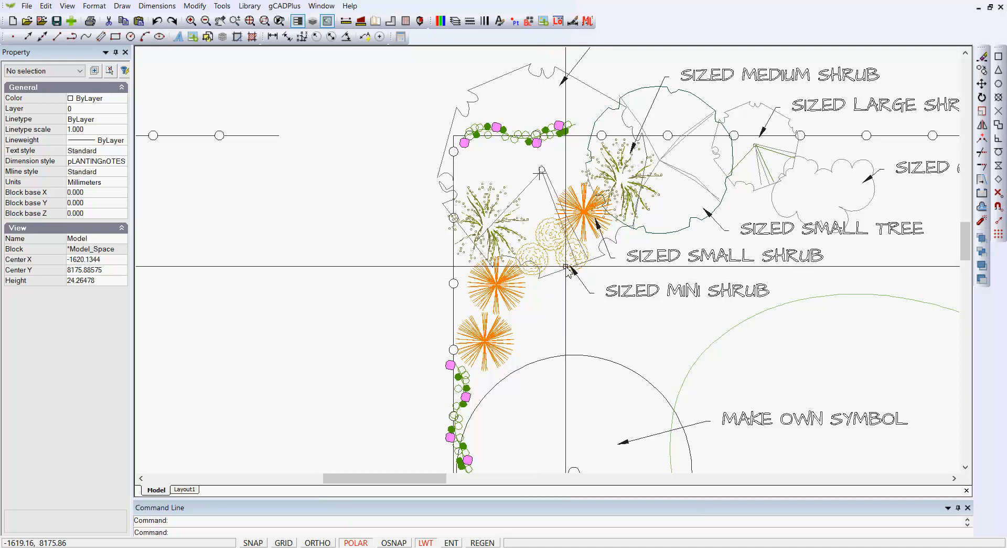
scroll(569, 281, down, 1)
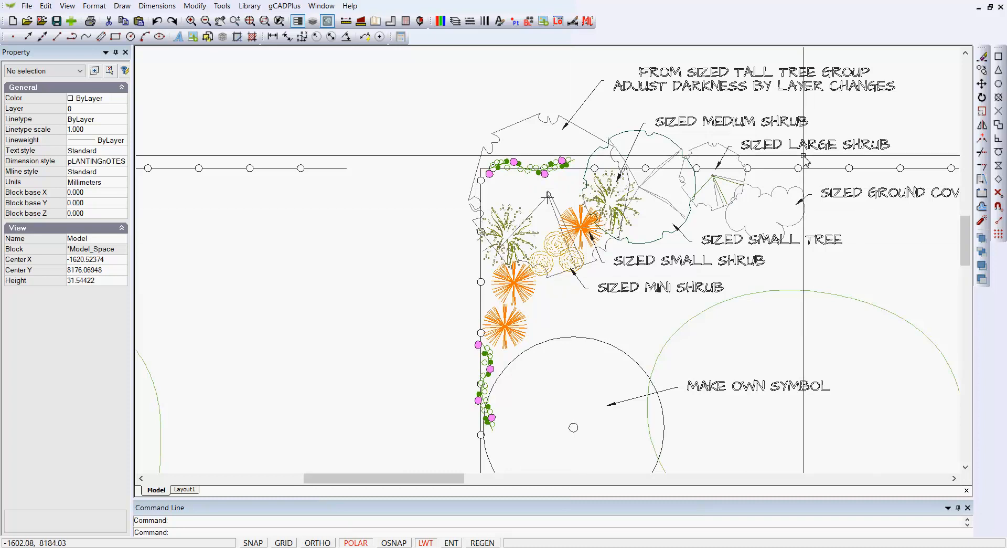
Step: Inspect the properties of a sized small shrub and the uppermost sized mini shrub in the sized method plan
scroll(804, 156, up, 1)
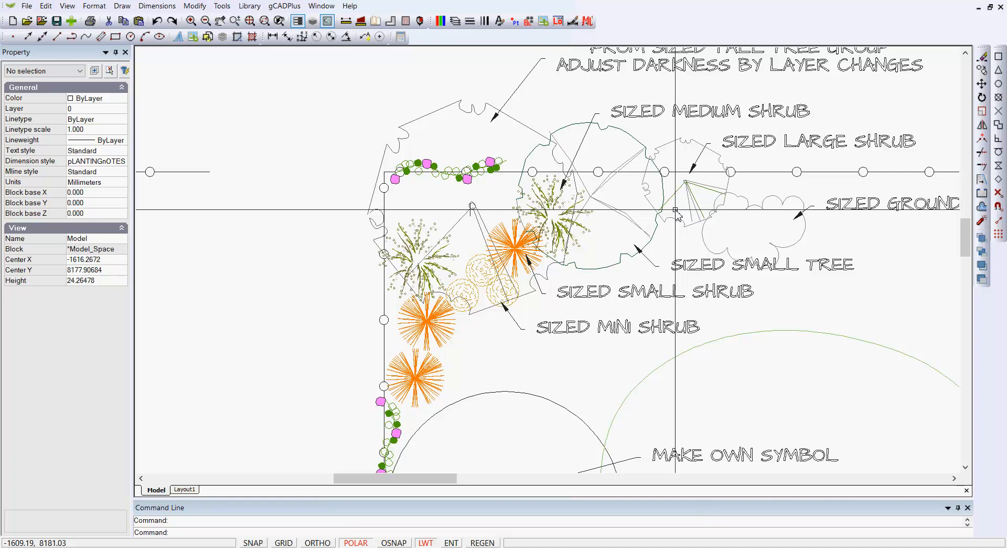
click(440, 337)
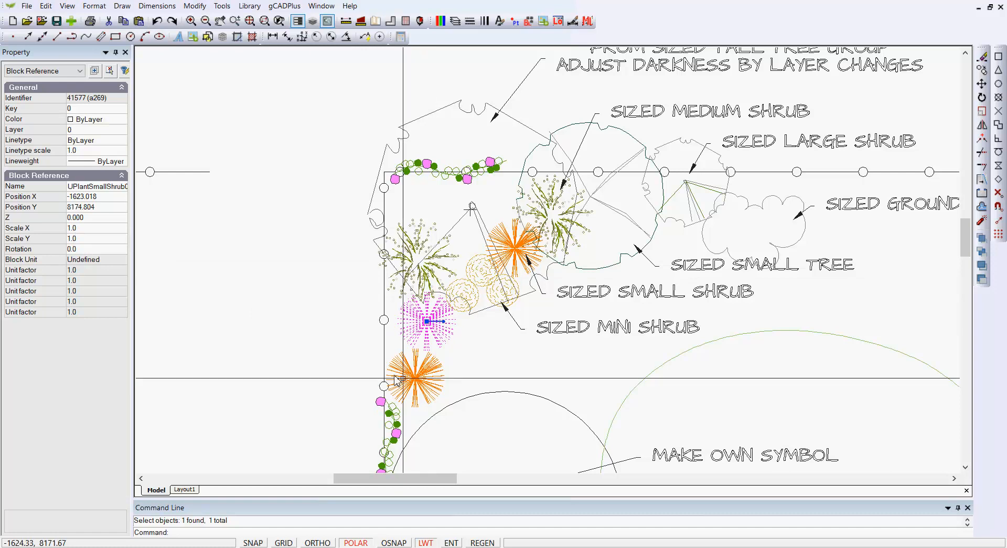
key(Escape)
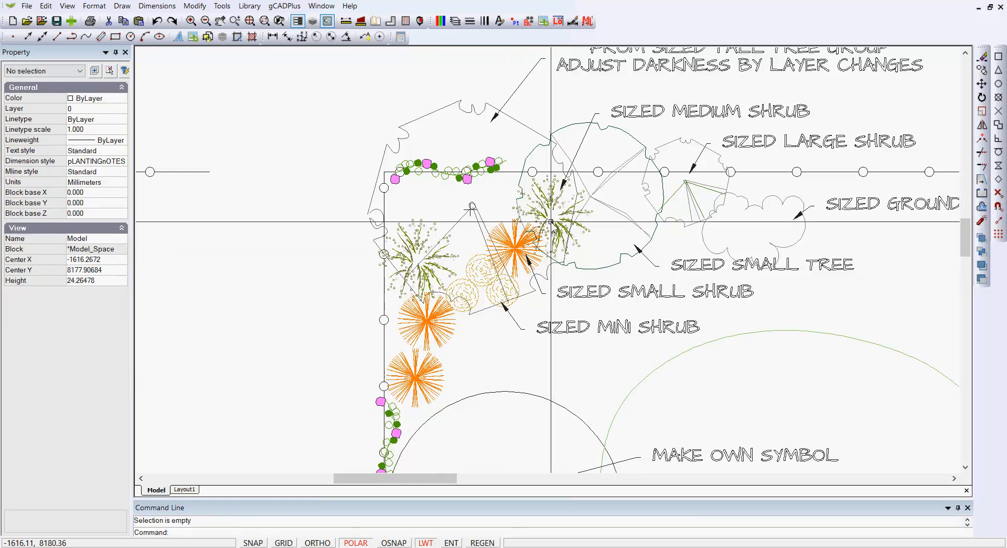
click(546, 215)
key(Escape)
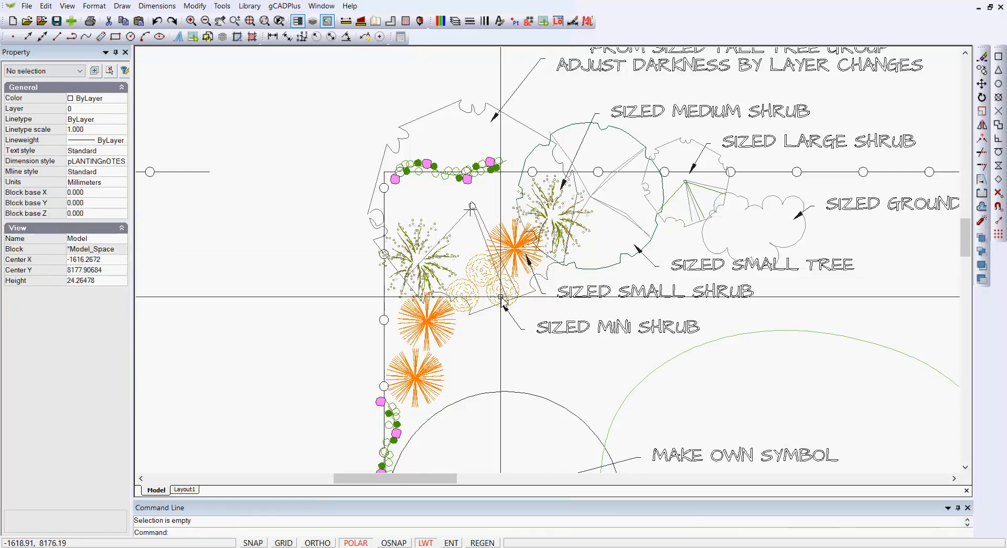
click(481, 270)
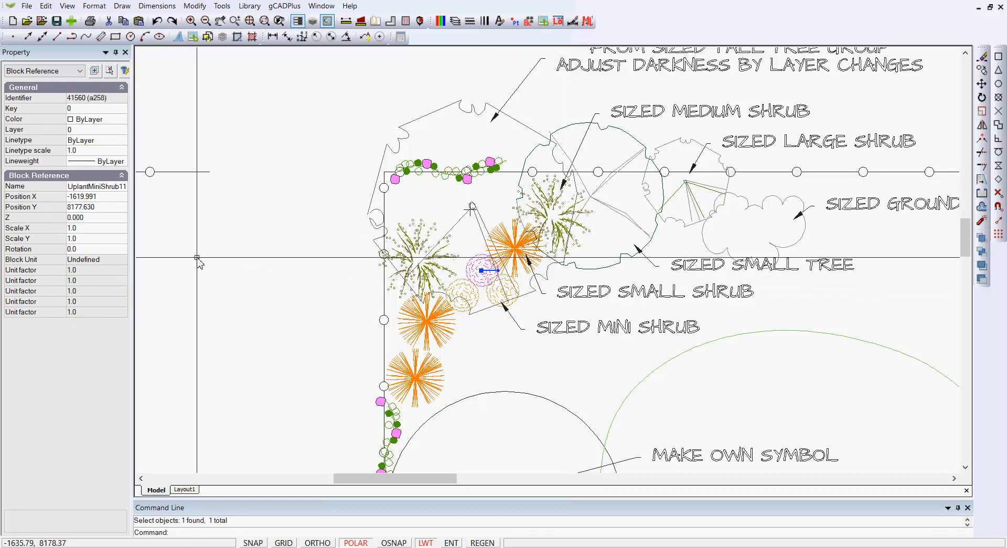
scroll(525, 307, up, 2)
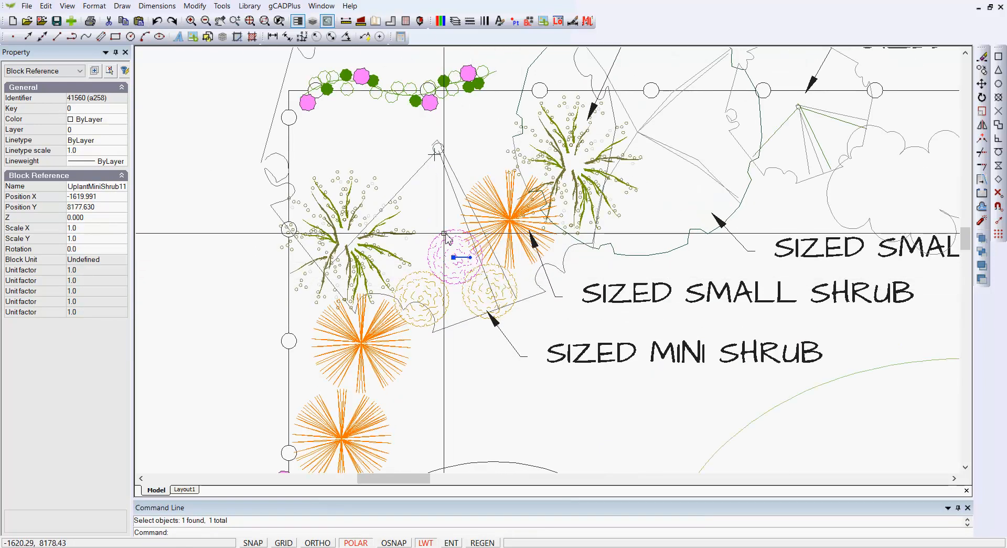
key(Escape)
scroll(501, 385, down, 3)
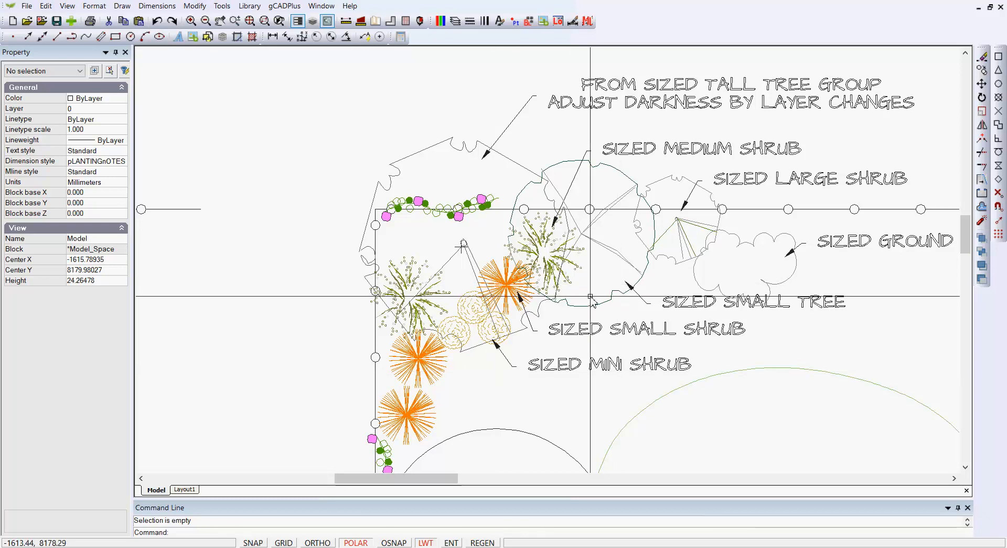
Step: Browse the Groups folder of the plant library, previewing drawings from Grasses.lcd to Open.lcd without inserting any
scroll(590, 297, down, 1)
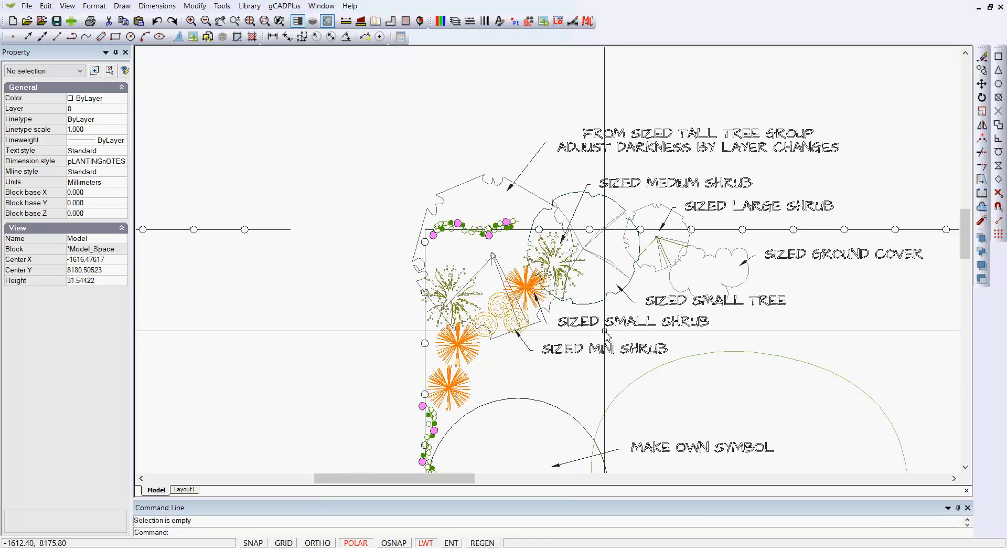
scroll(604, 330, down, 2)
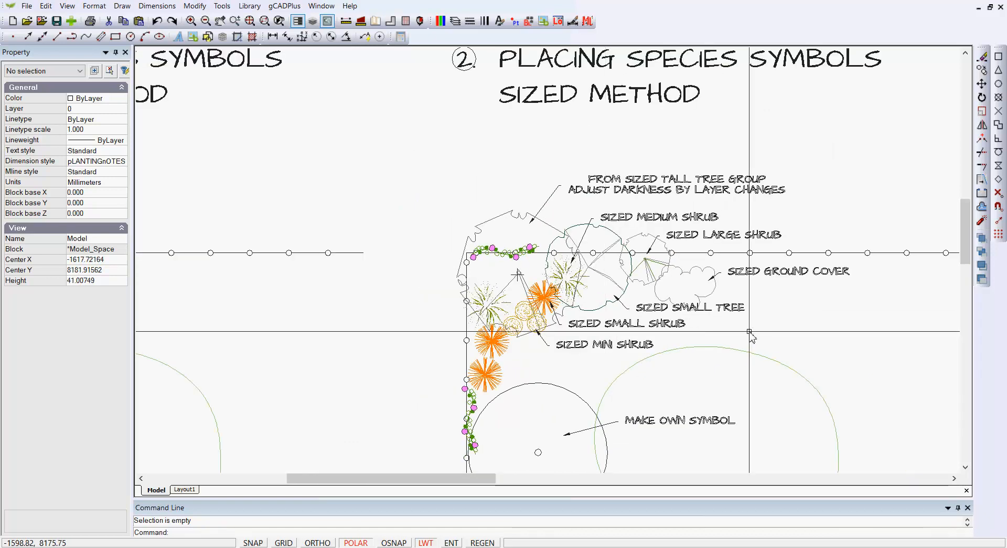
middle_drag(806, 331, 523, 329)
middle_drag(612, 332, 443, 319)
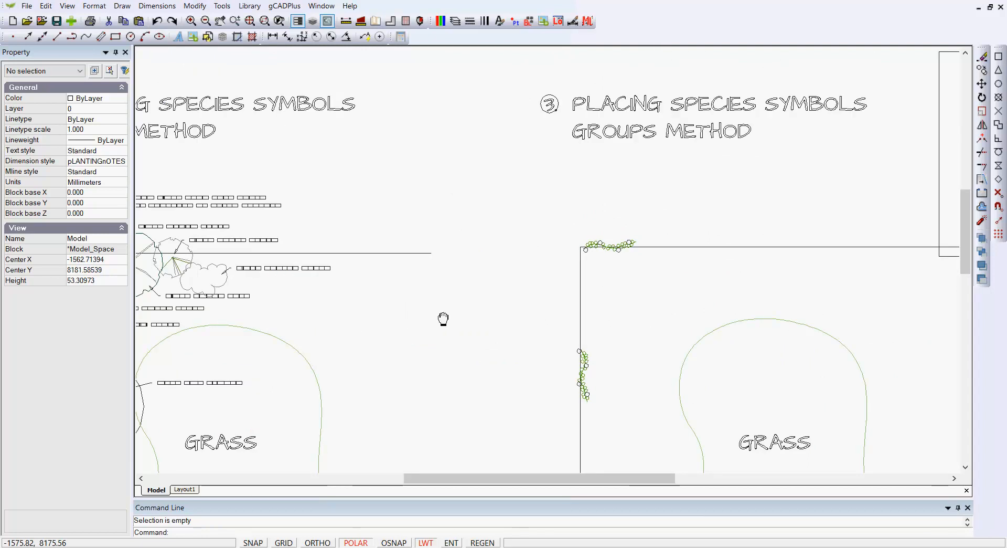
scroll(498, 312, down, 2)
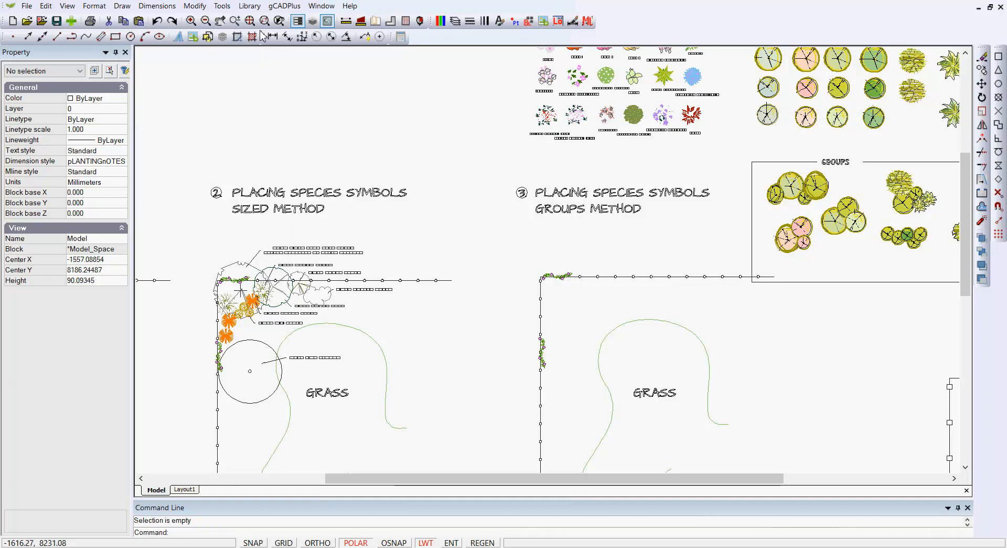
click(244, 7)
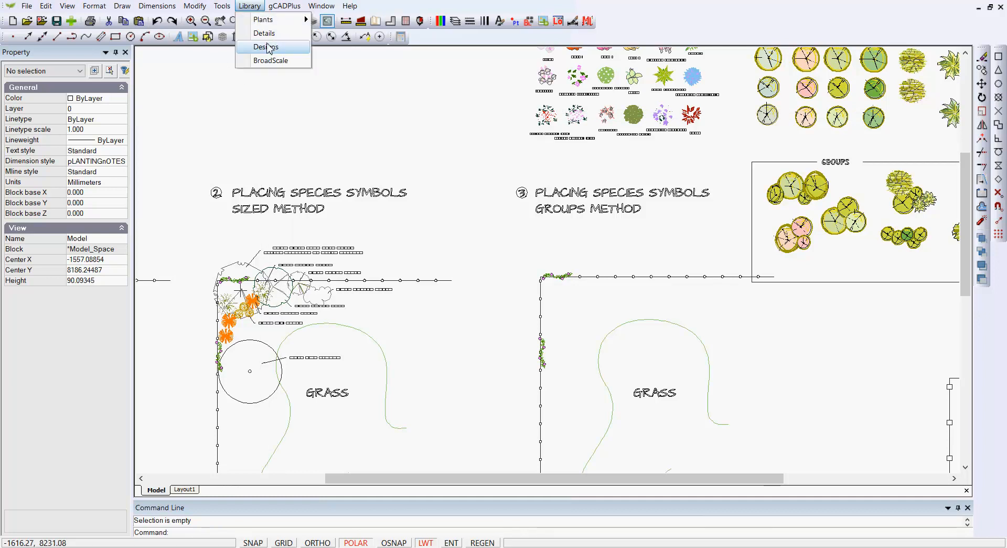
mouse_move(273, 21)
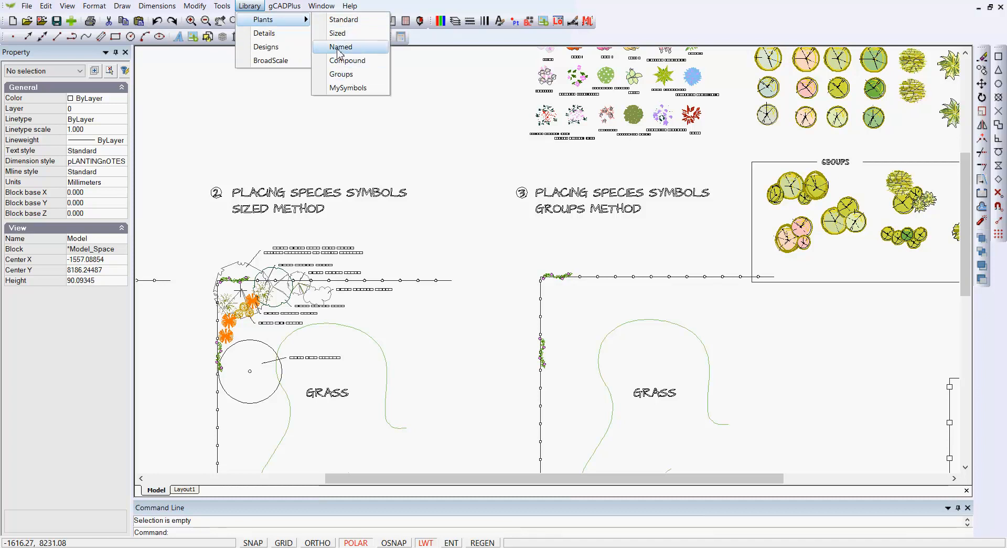
click(342, 76)
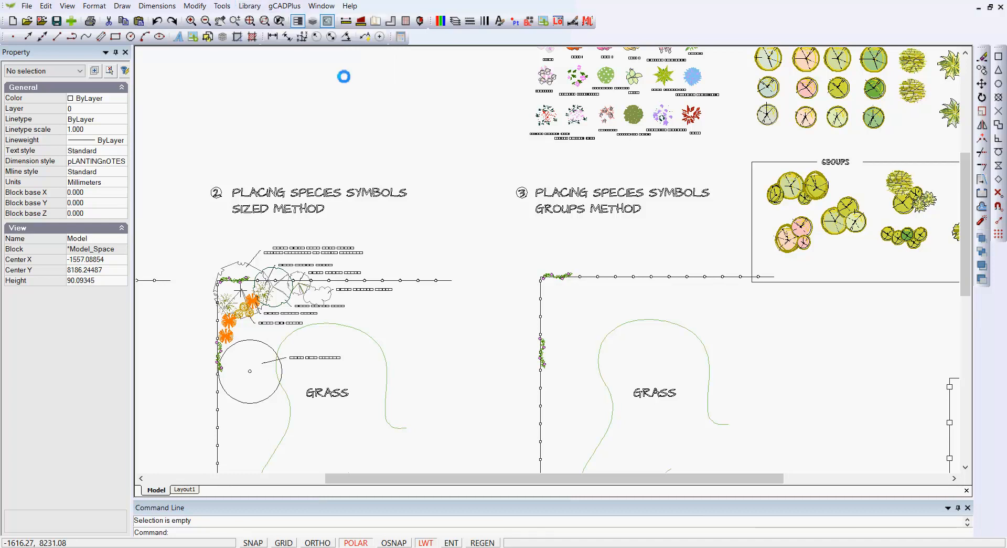
click(337, 270)
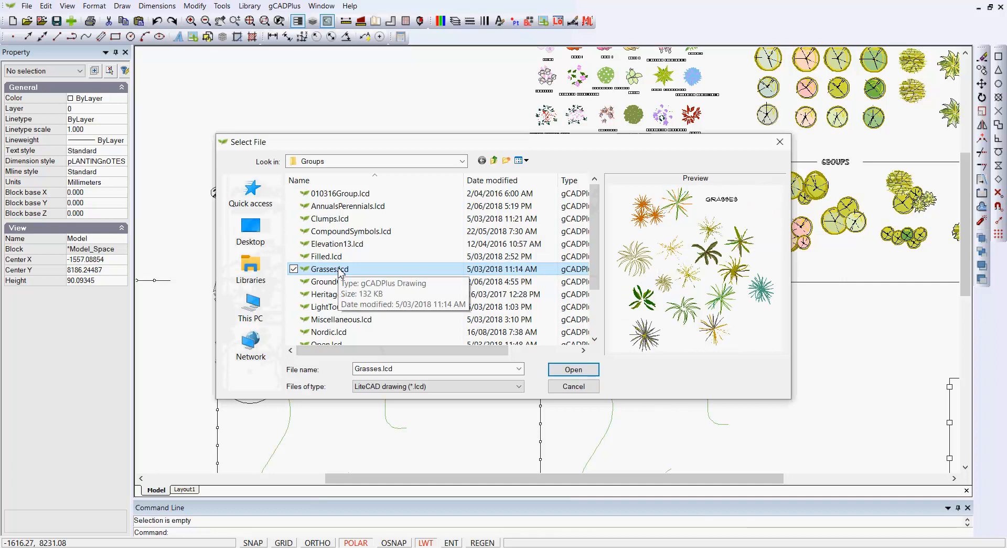
key(Down)
key(Down)
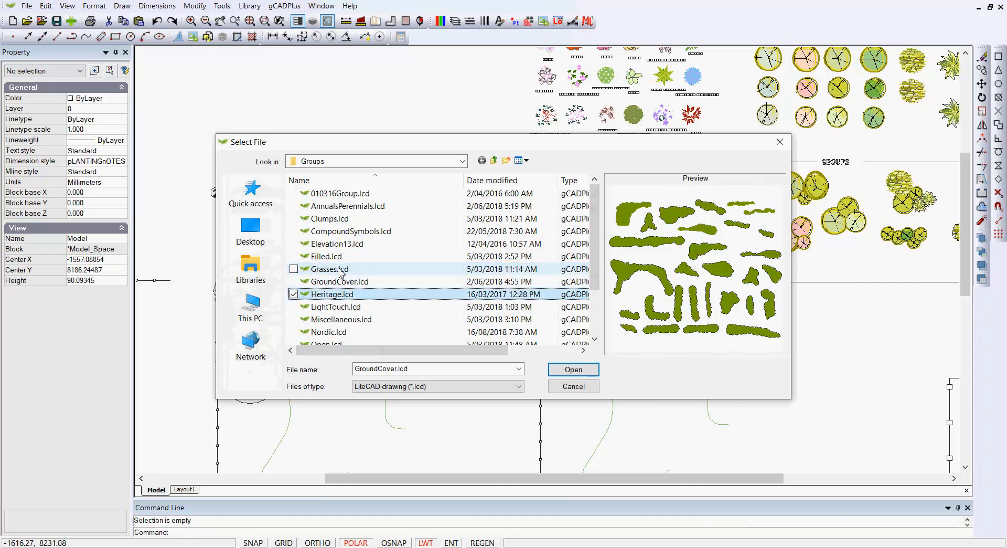
key(Down)
key(Down)
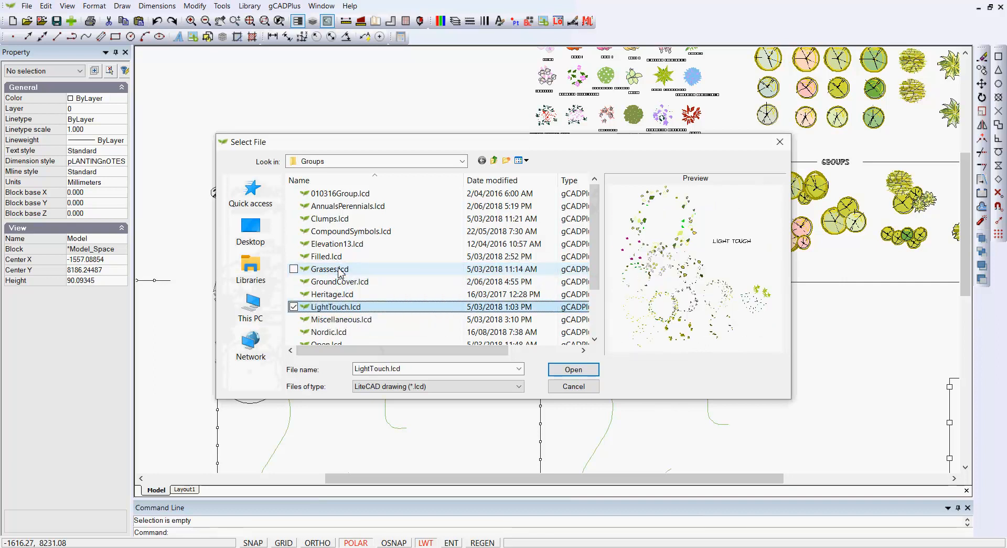
key(Down)
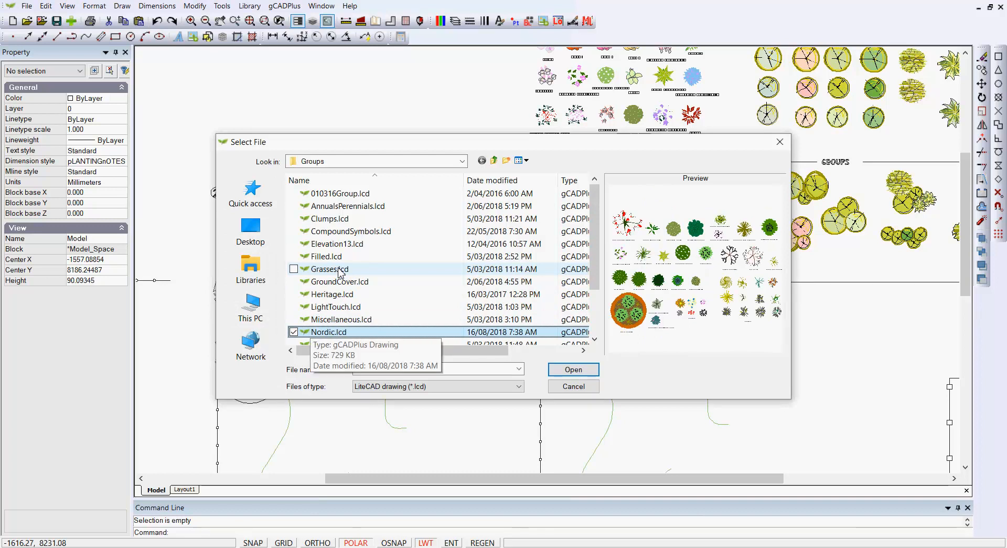
key(Down)
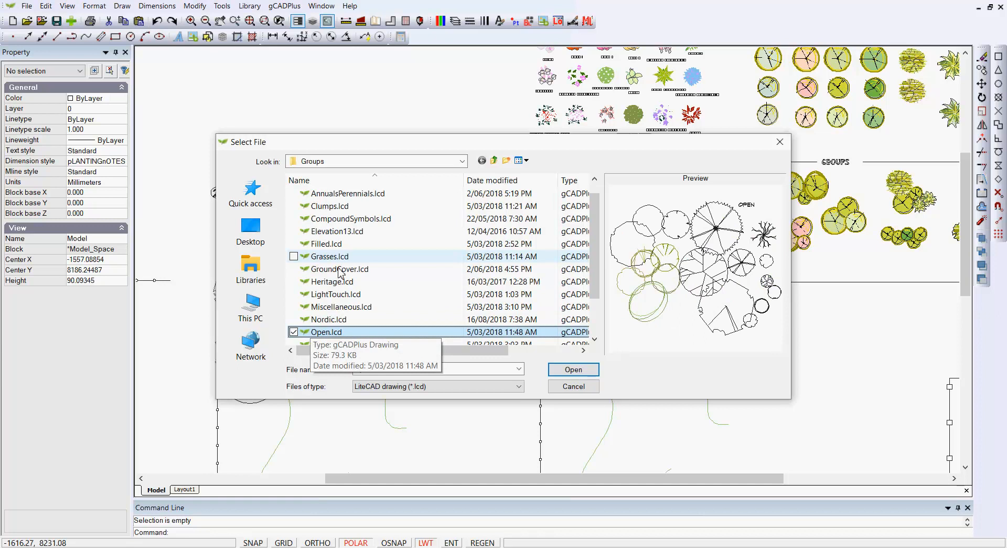
click(779, 147)
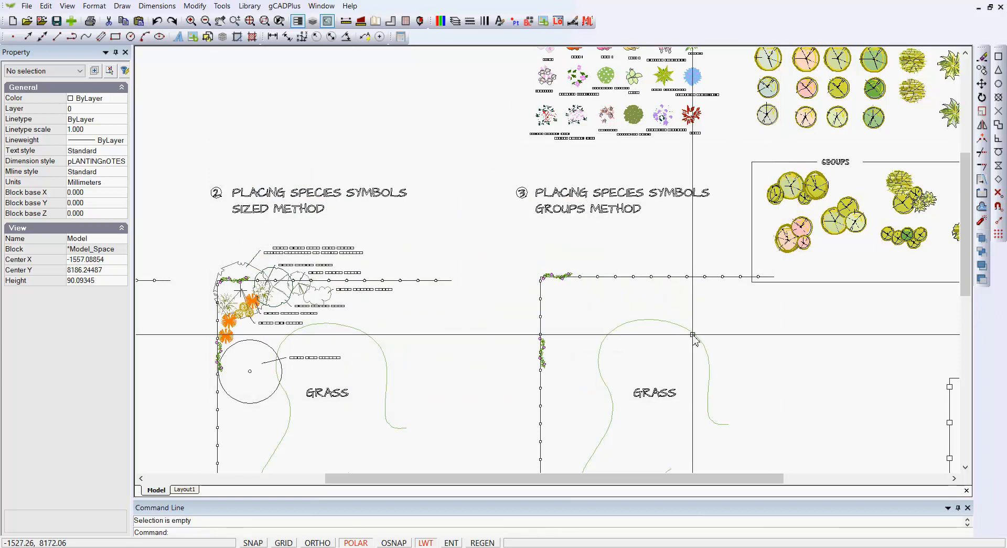
Step: Explode the SketchyImperial block beside the groups method plan into separate plant symbols and groups
mouse_move(677, 314)
middle_down()
mouse_move(631, 279)
mouse_move(560, 274)
mouse_move(572, 284)
middle_up()
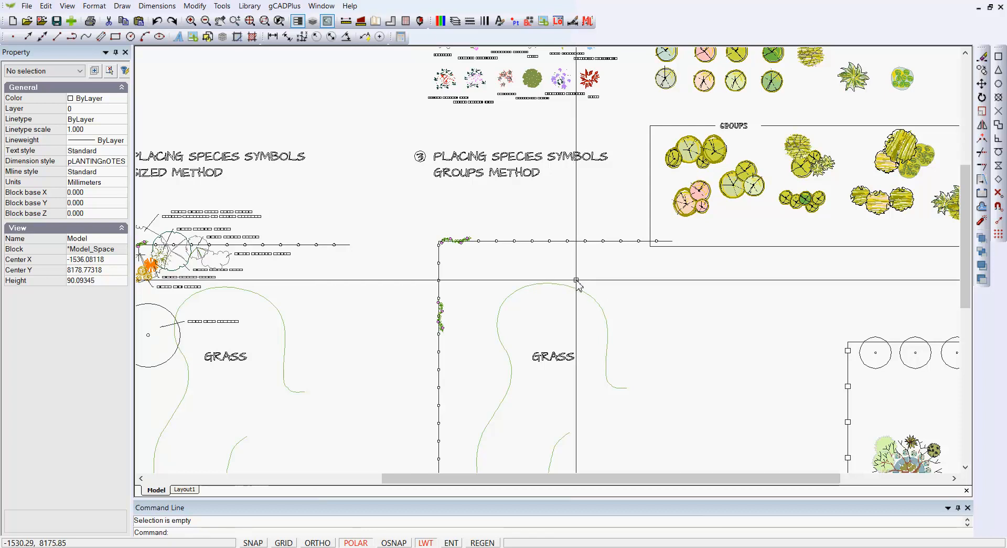
click(704, 161)
scroll(704, 161, down, 1)
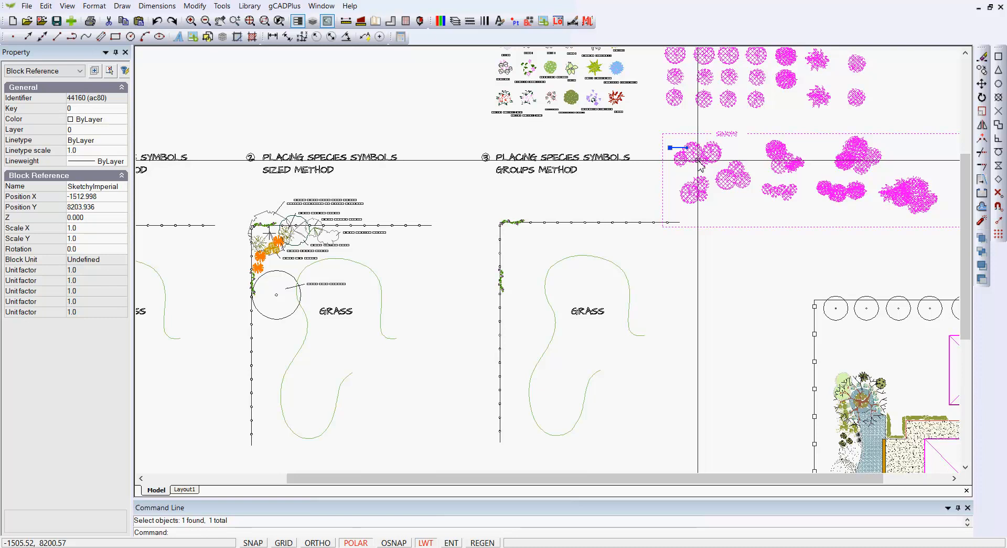
right_click(699, 164)
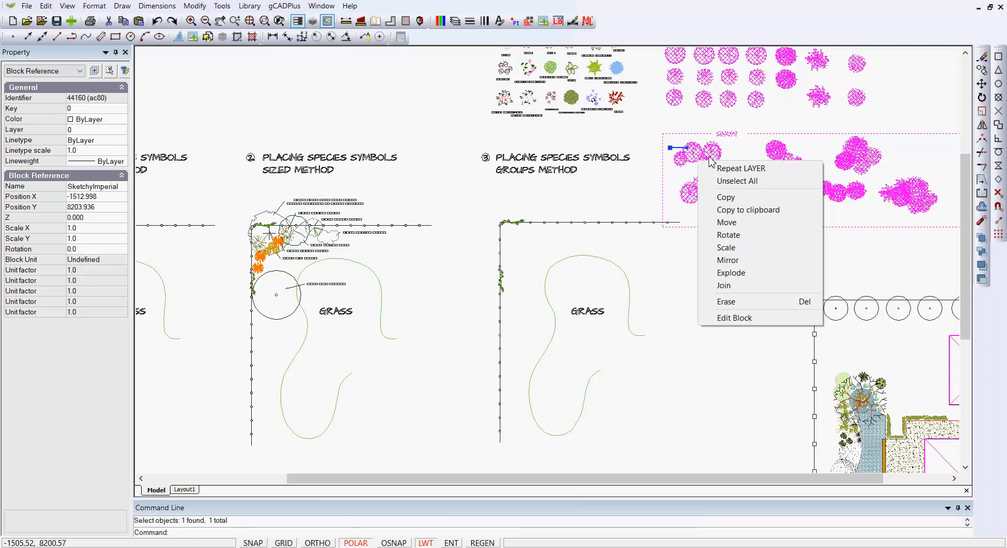
click(747, 273)
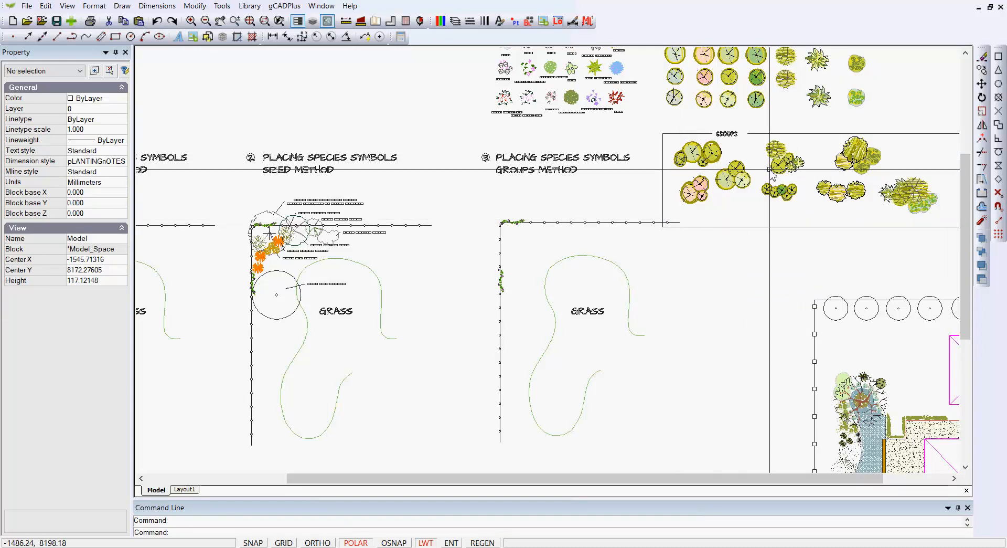
Step: Move the lowest dark green tree symbol (Sk40) from the symbol sheet into the groups method plan, beside the grass edge
scroll(553, 116, up, 7)
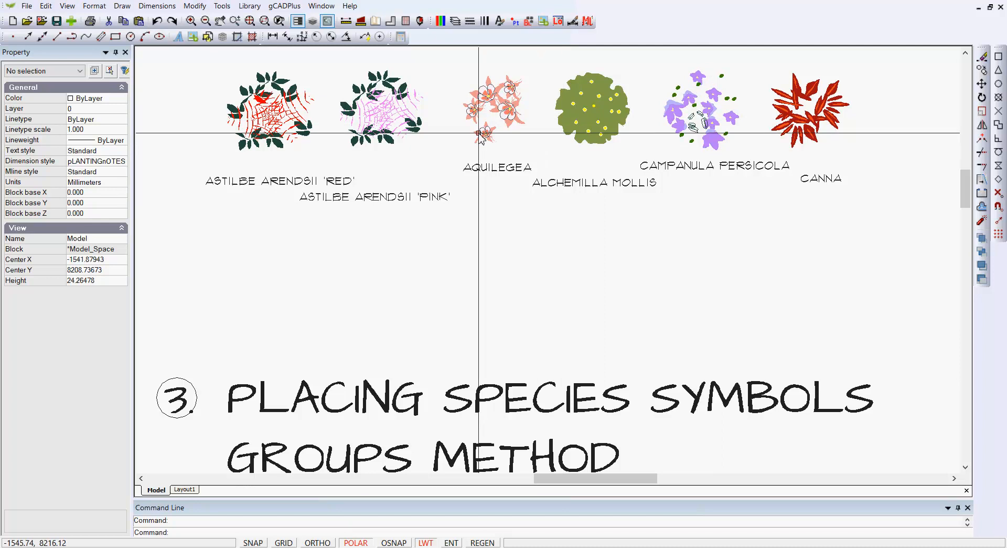
scroll(478, 132, down, 5)
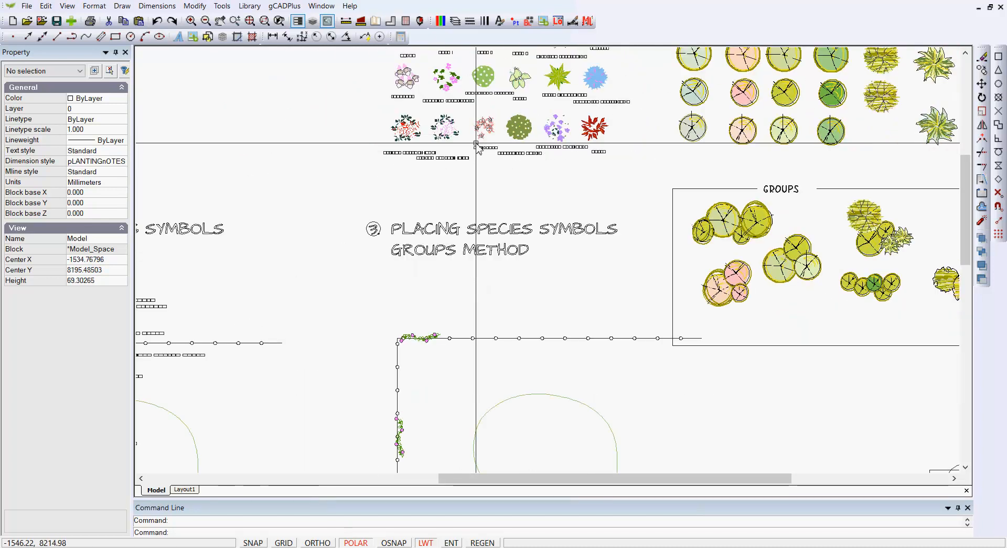
middle_drag(650, 299, 618, 232)
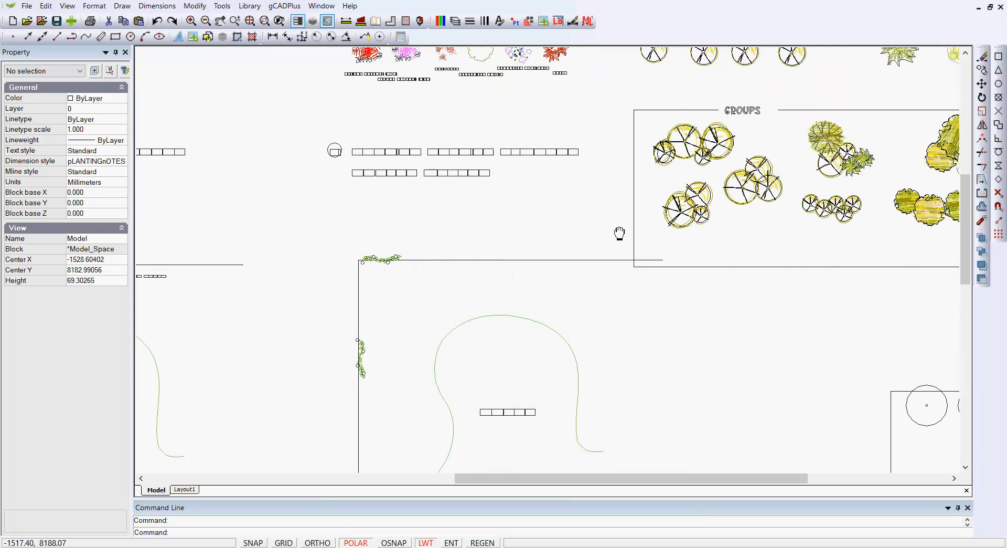
scroll(640, 236, down, 1)
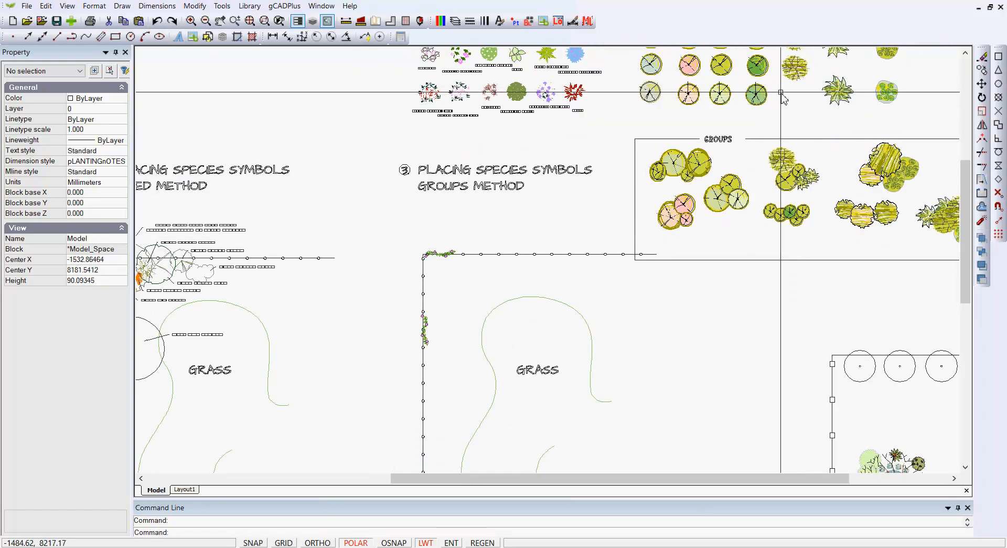
click(756, 96)
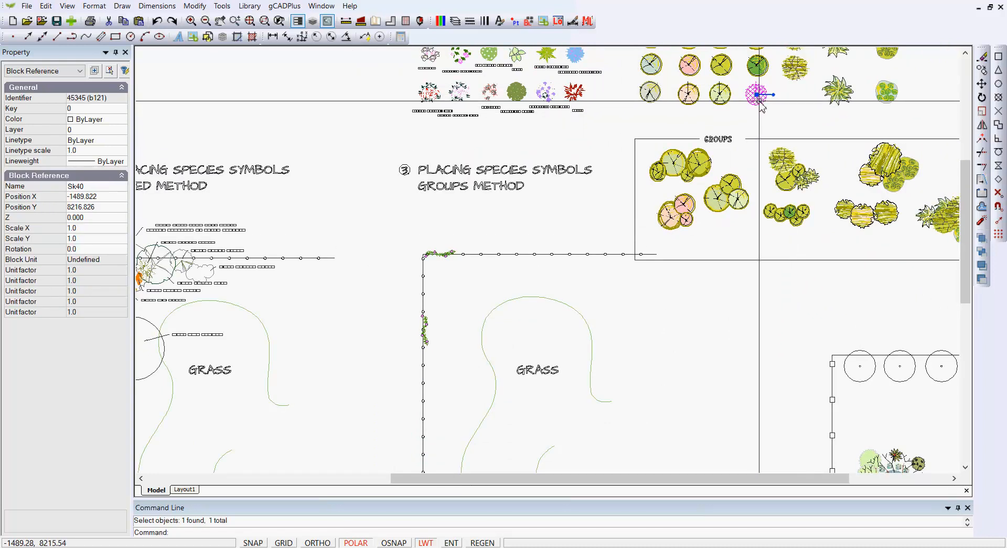
drag(756, 95, 478, 307)
key(Escape)
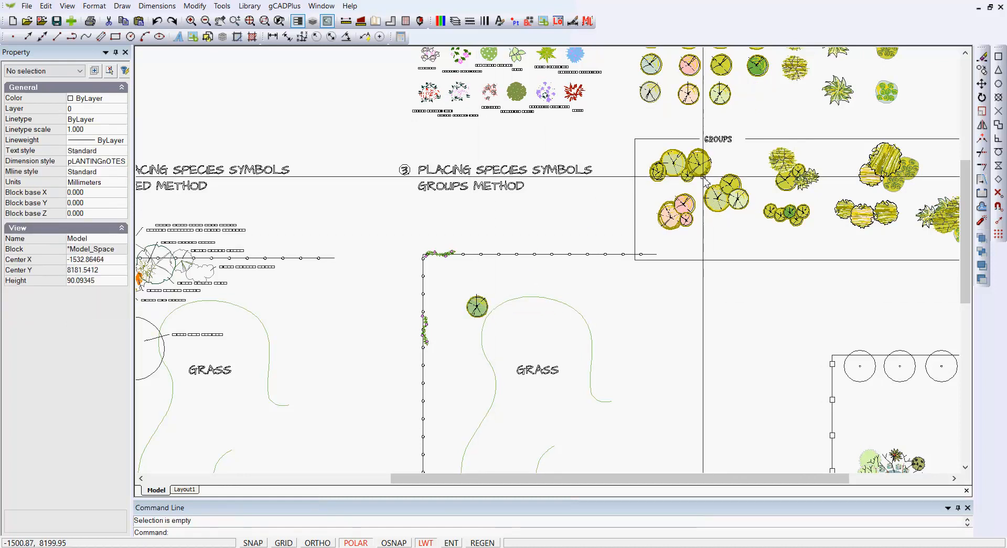
Step: Move the skGroup4 tree group into the fence corner of the groups method plan and rotate it clockwise about 22 degrees around its insertion point
click(686, 173)
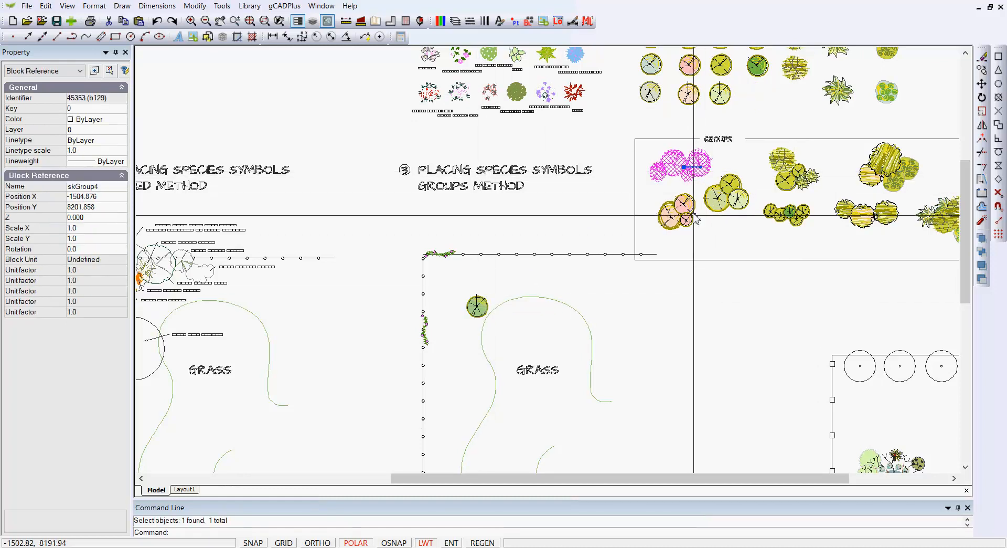
drag(686, 173, 466, 273)
right_click(452, 279)
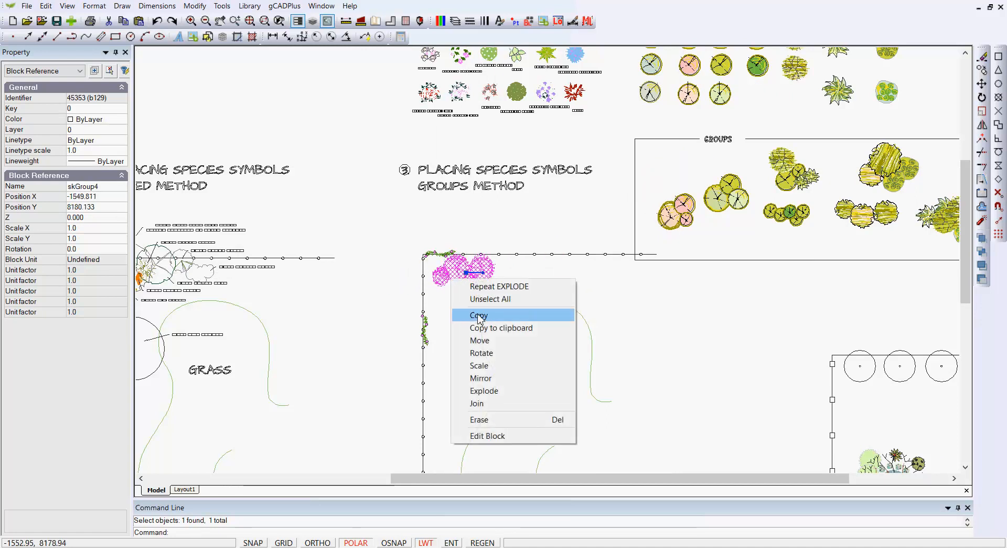
click(482, 353)
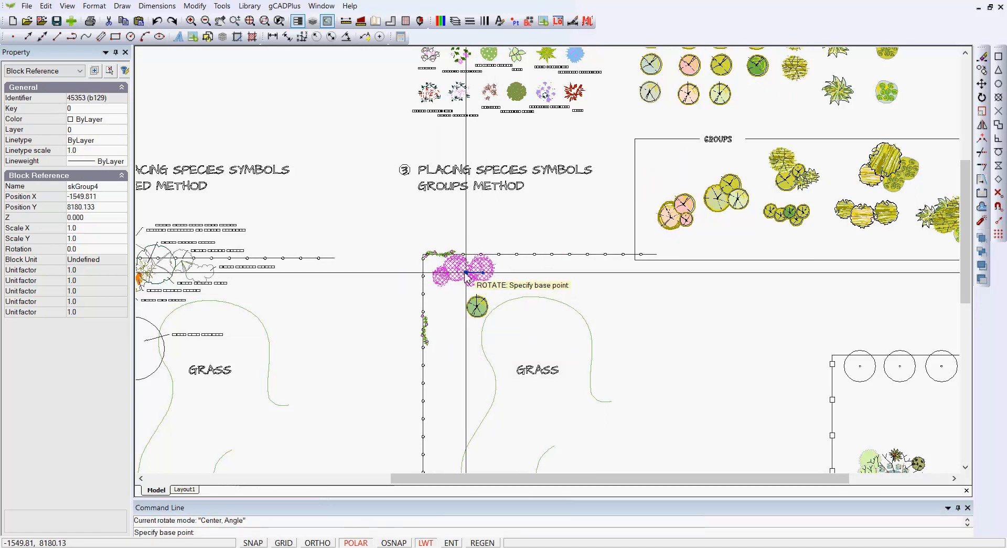
click(466, 272)
click(490, 283)
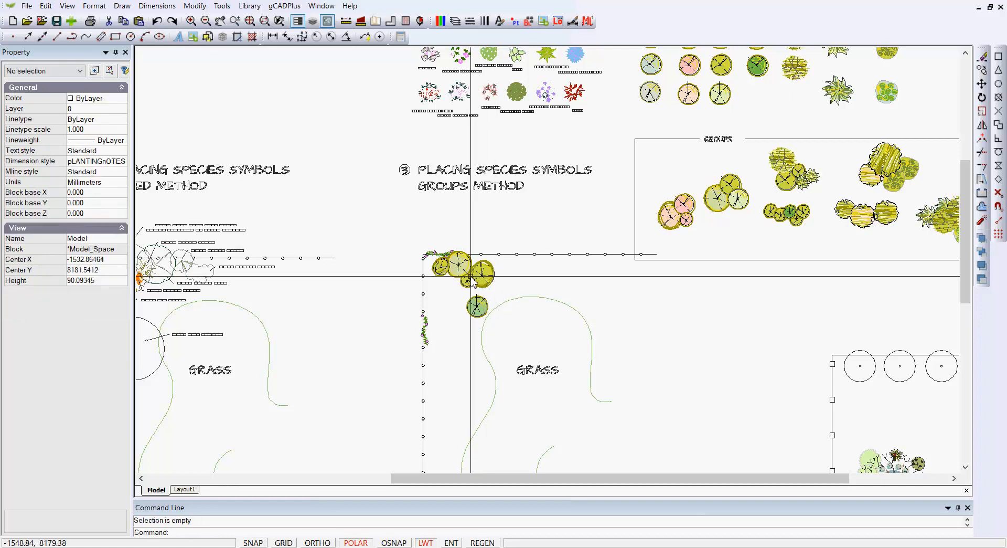
Step: Scale up the skGroup4 tree group in the fence corner of the groups method plan about its insertion point
click(471, 279)
right_click(471, 281)
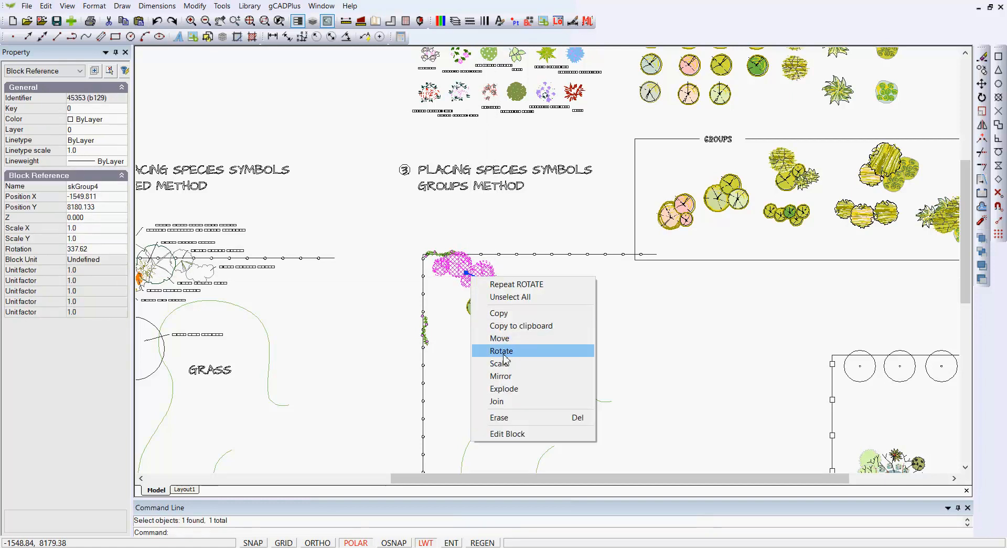
click(499, 363)
click(466, 272)
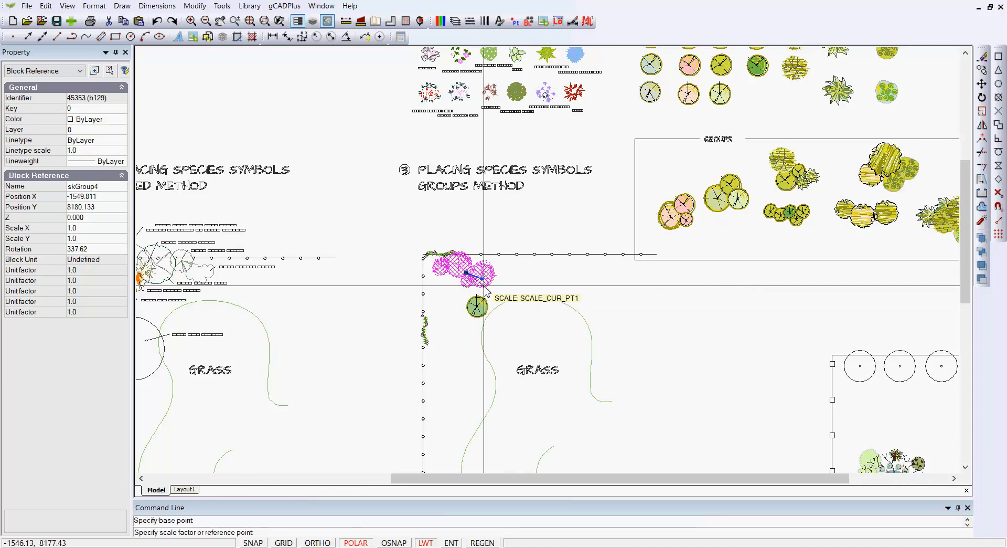
click(484, 285)
click(496, 295)
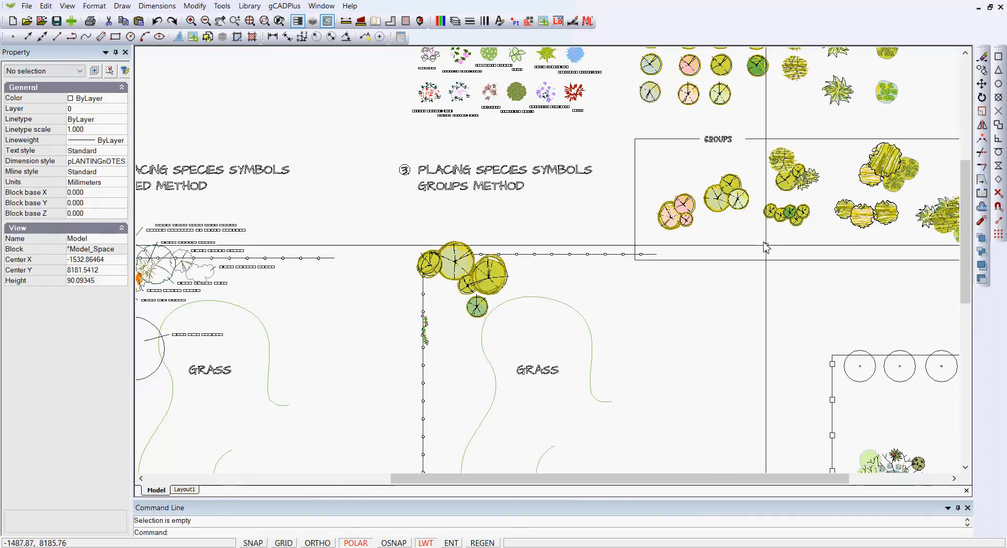
Step: Move the skGroup4b and skGroup5 groups into the groups method plan, one below the other beside the vertical fence
click(884, 179)
click(888, 171)
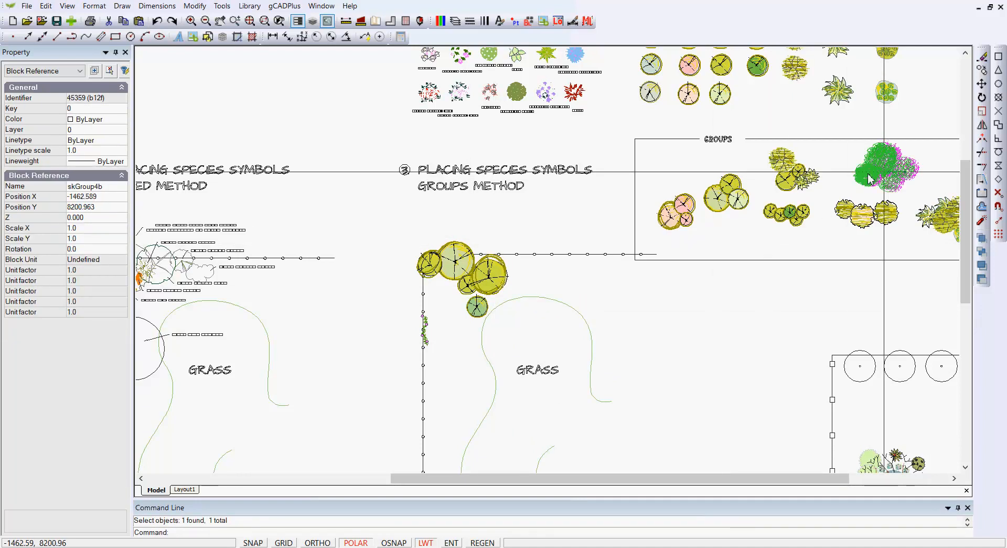
click(455, 322)
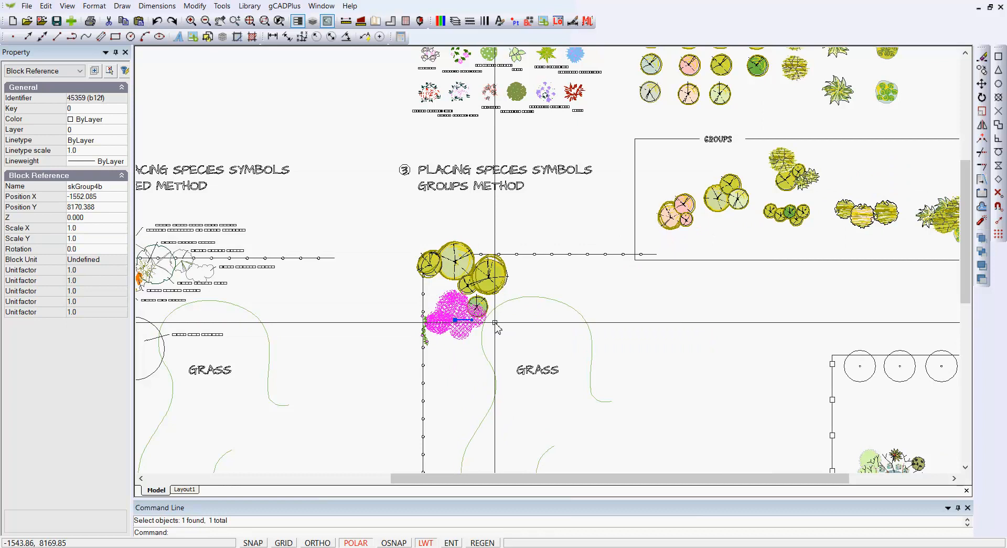
key(Escape)
click(790, 170)
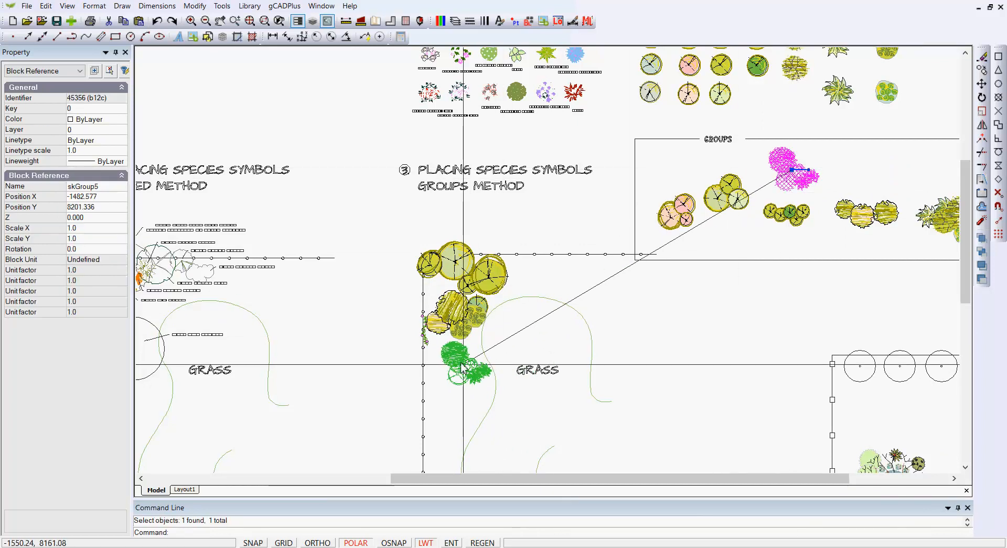
click(460, 366)
key(Escape)
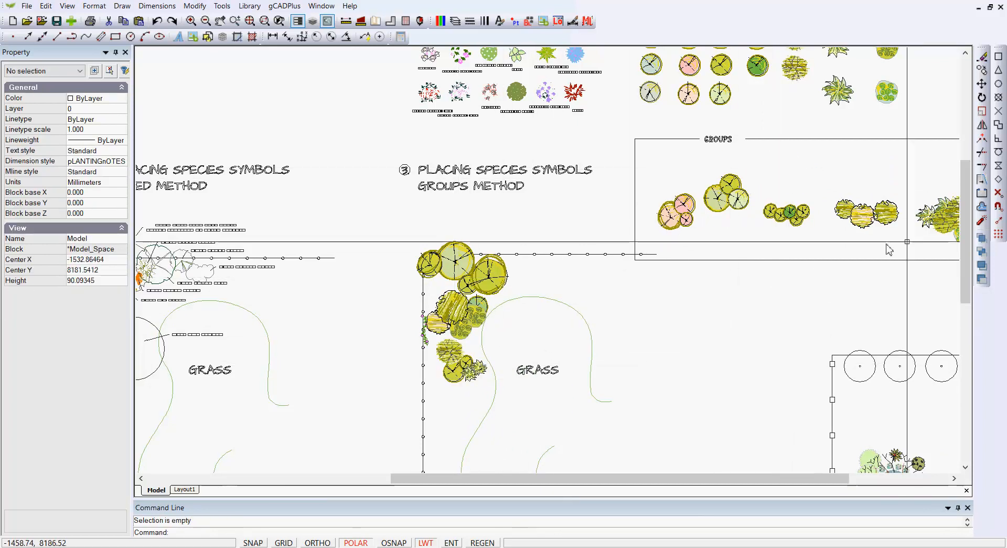
Step: Move the skGroup7 group into the groups method plan, between the horizontal fence and the grass edge beside skGroup4
click(942, 232)
scroll(943, 237, down, 3)
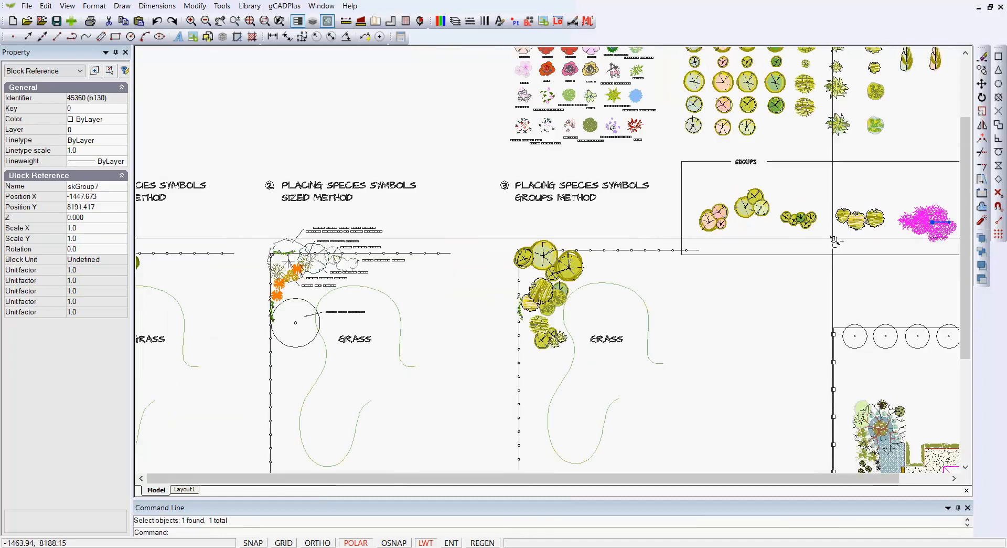
click(909, 226)
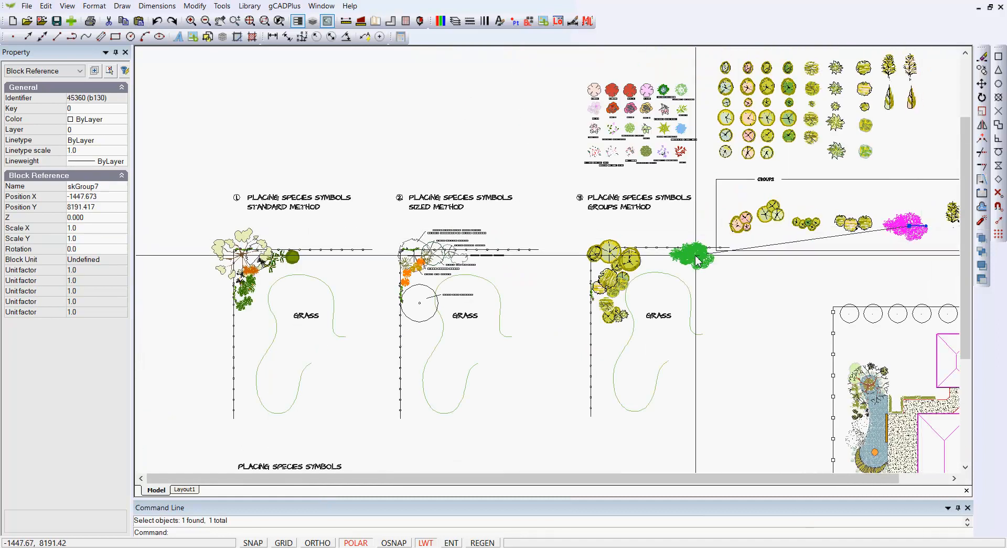
click(662, 259)
key(Escape)
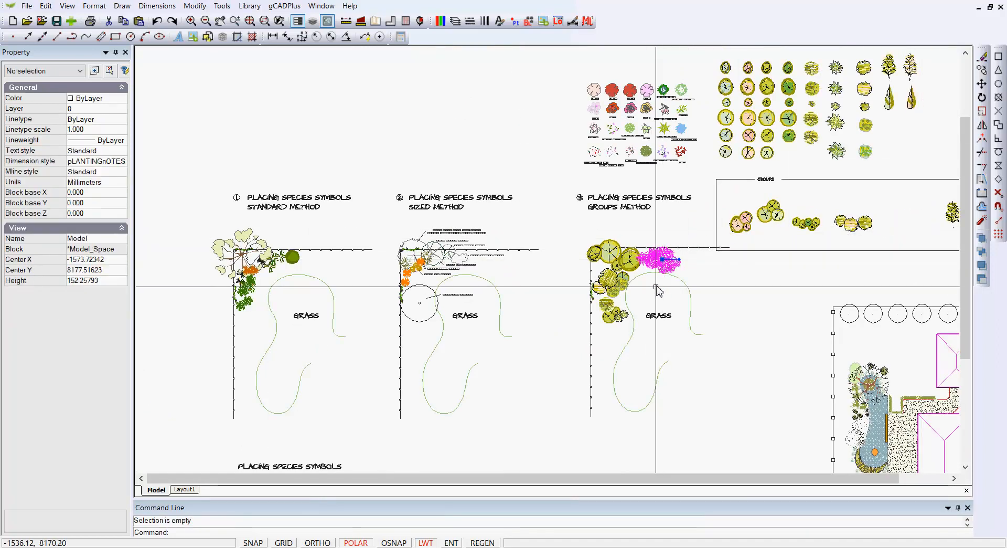
scroll(655, 284, up, 2)
scroll(655, 283, up, 1)
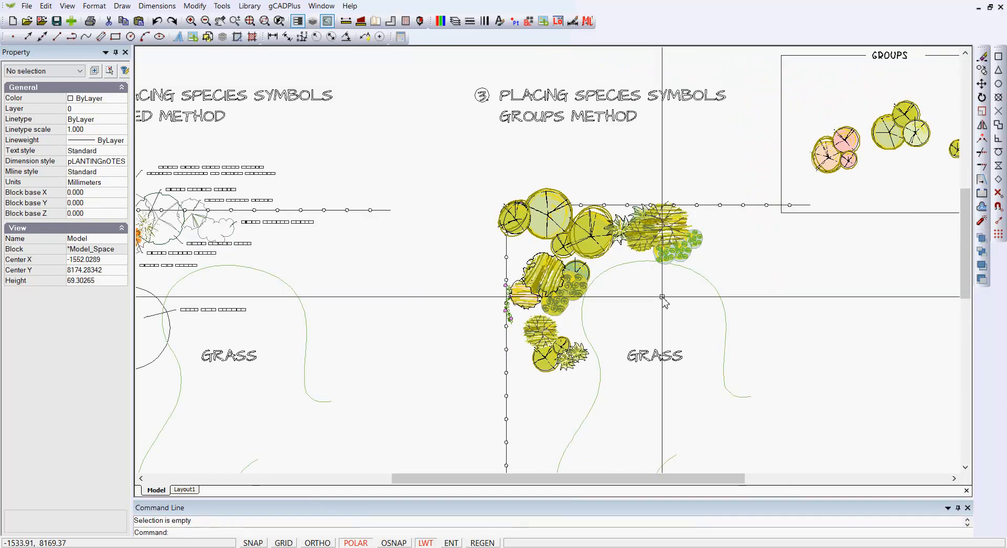
Step: Move the acer (Japanese Maple) symbol from the circular bed of the house garden plan to the empty area outside its fence
scroll(670, 303, down, 1)
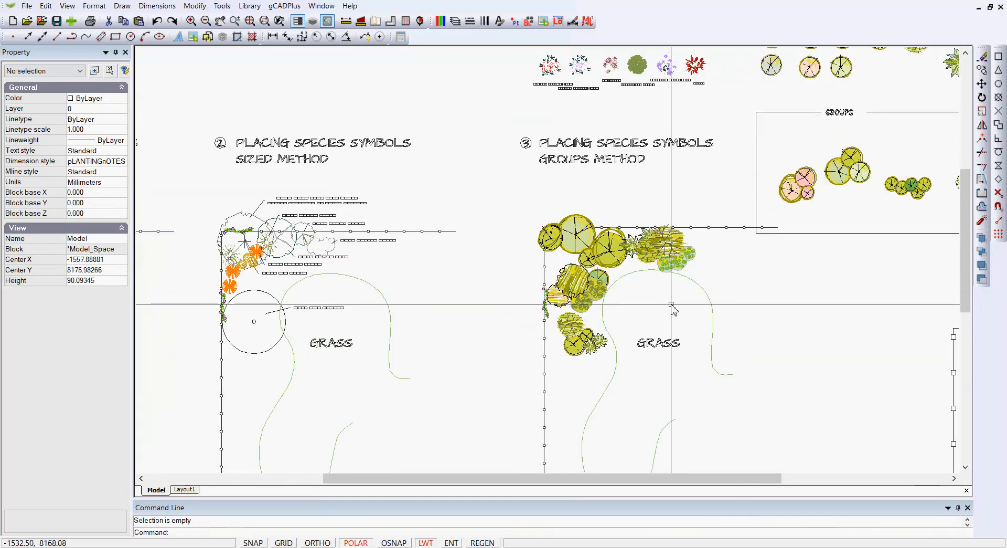
mouse_move(671, 304)
middle_down()
mouse_move(573, 312)
mouse_move(524, 303)
middle_up()
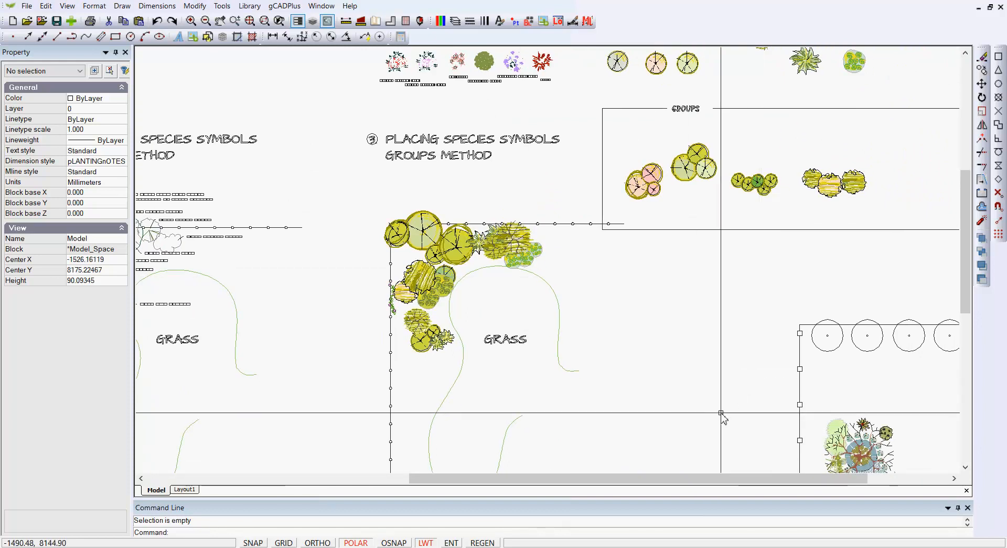
middle_drag(724, 415, 646, 256)
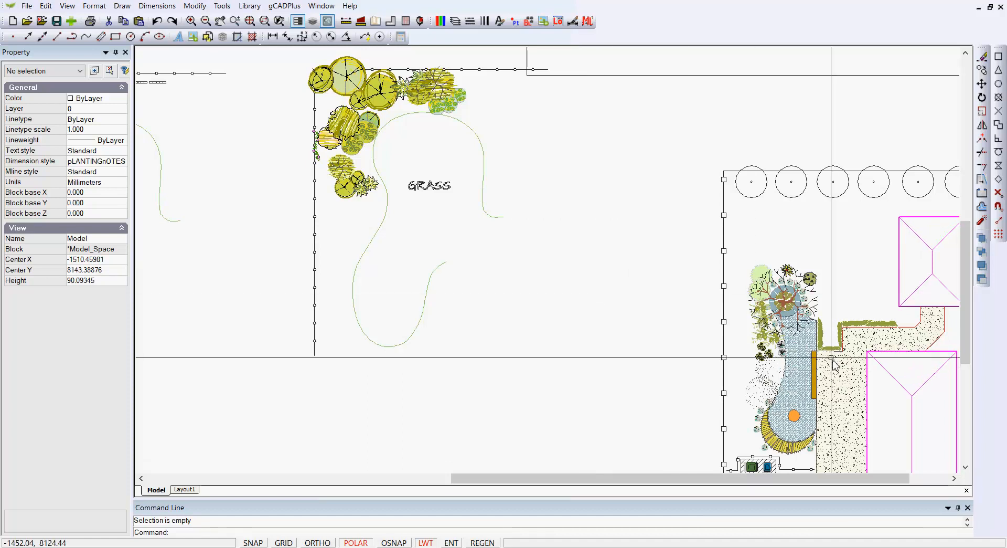
scroll(793, 334, up, 3)
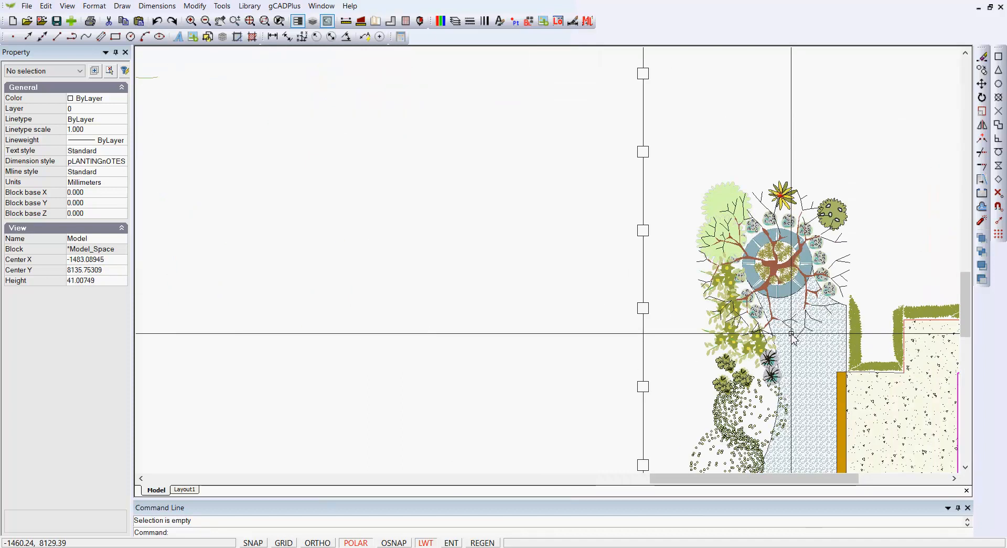
scroll(792, 334, up, 2)
click(797, 217)
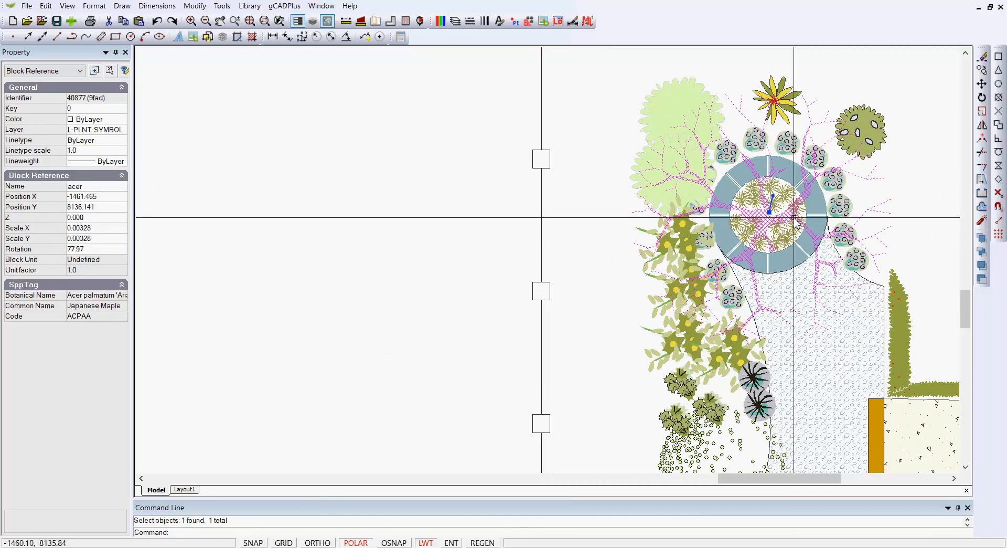
scroll(796, 222, down, 1)
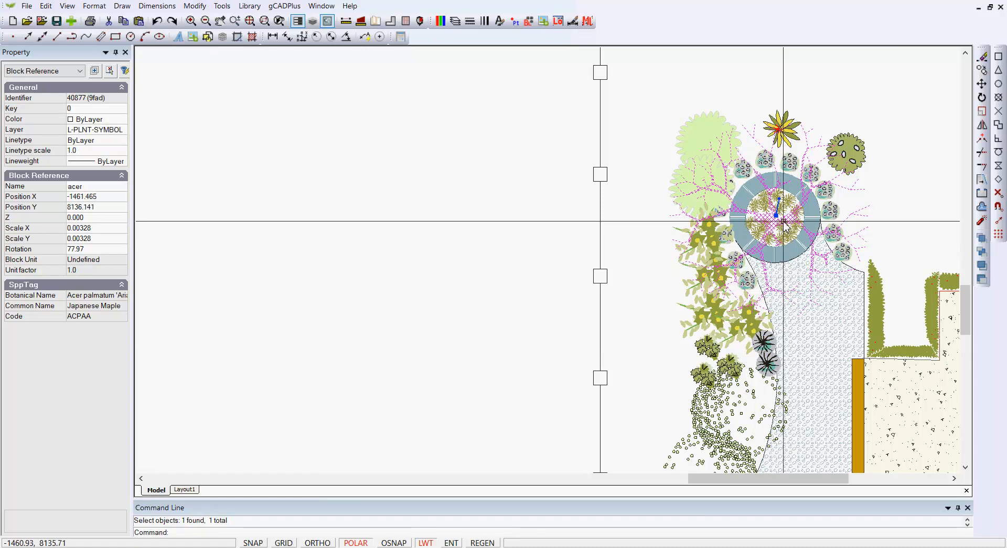
click(759, 215)
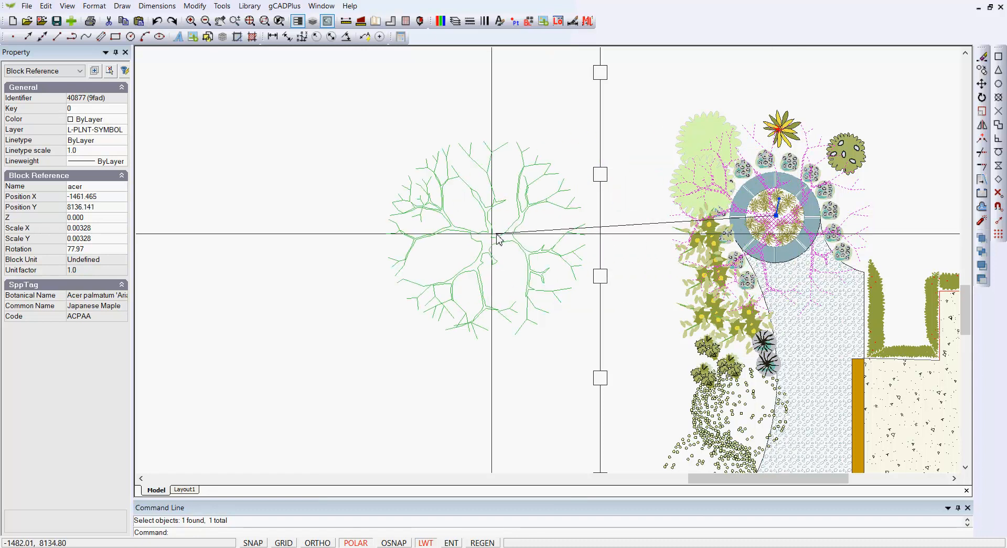
click(400, 231)
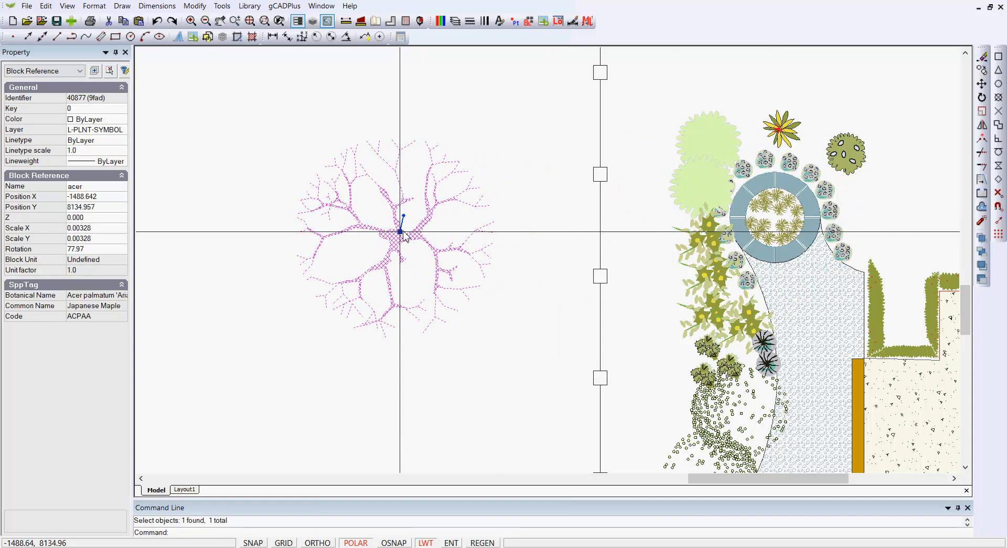
key(Escape)
click(403, 242)
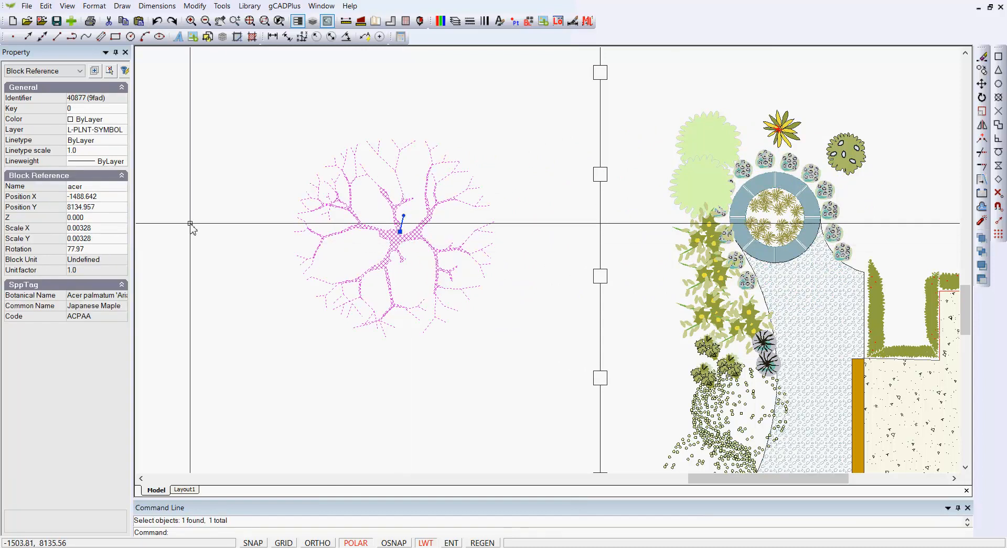
key(Escape)
mouse_move(204, 222)
mouse_down()
mouse_move(546, 261)
mouse_move(525, 282)
mouse_move(252, 250)
mouse_up()
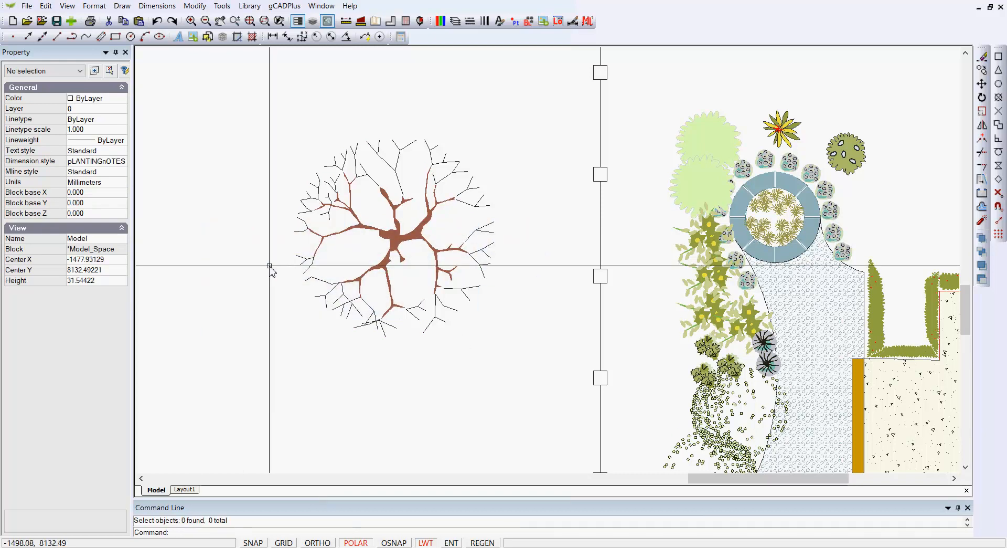
Step: Draw a circle with a radius of about 6.8 centred on the acer symbol's trunk, reaching its outer branches
click(124, 8)
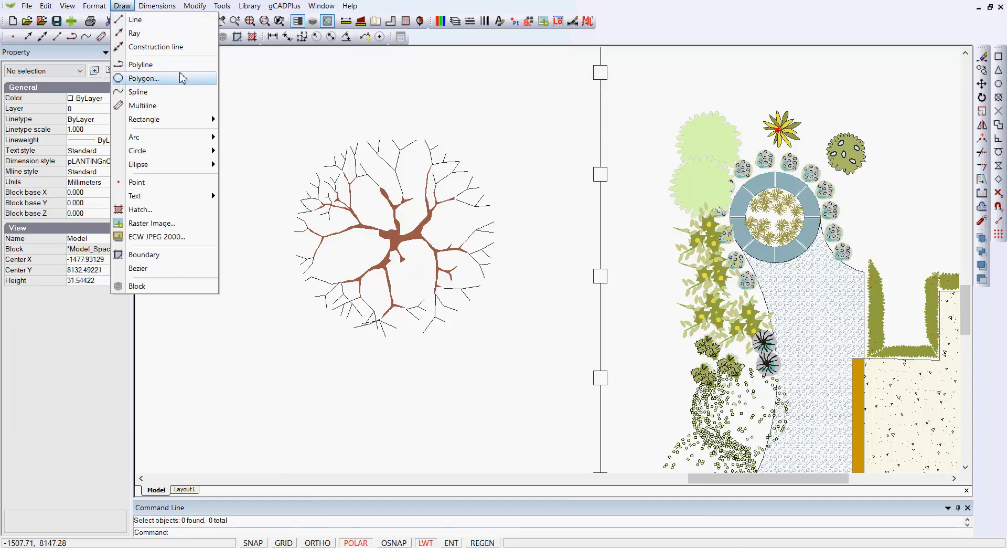
mouse_move(214, 162)
click(243, 152)
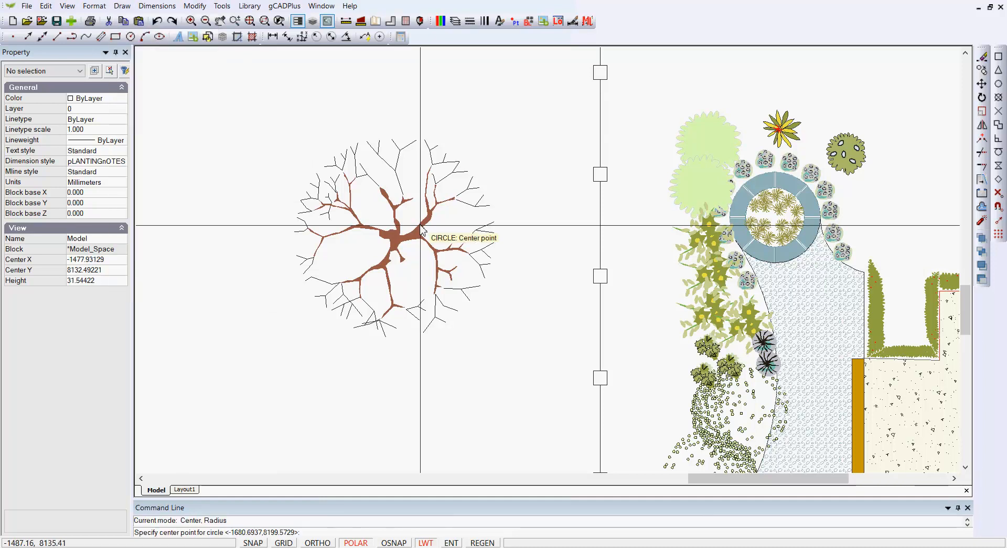
click(395, 238)
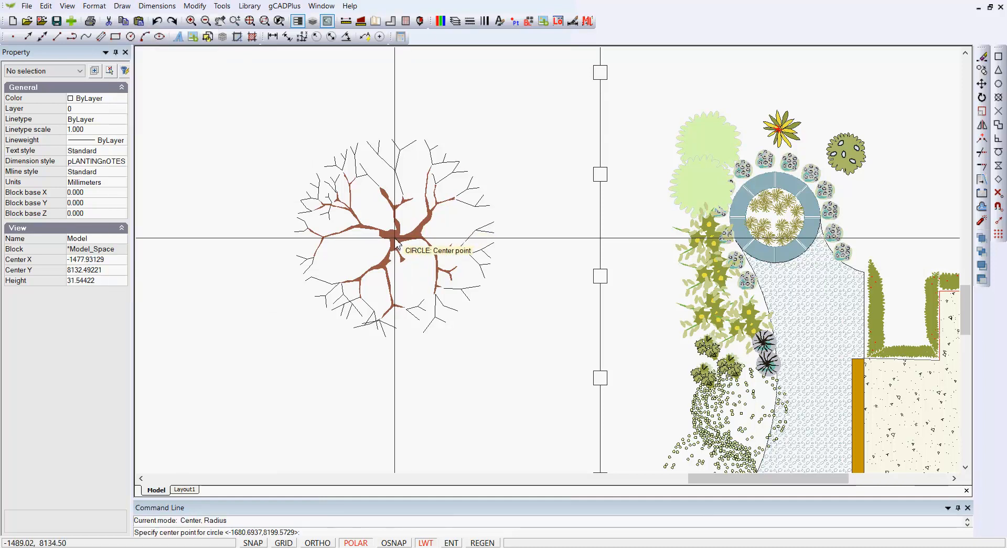
click(479, 277)
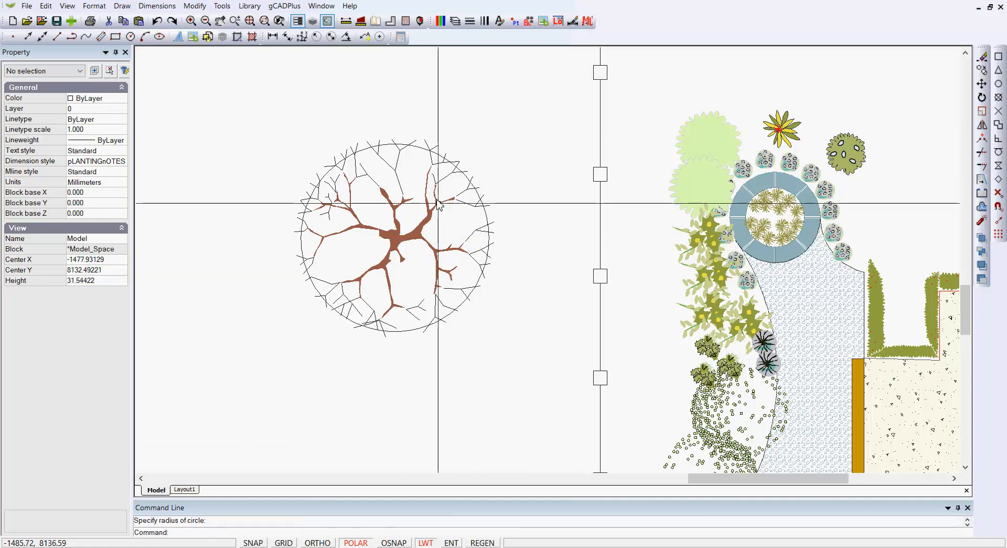
Step: Set the color of the circle around the acer to true color 245,150,109 and turn on its fill
click(409, 147)
click(120, 120)
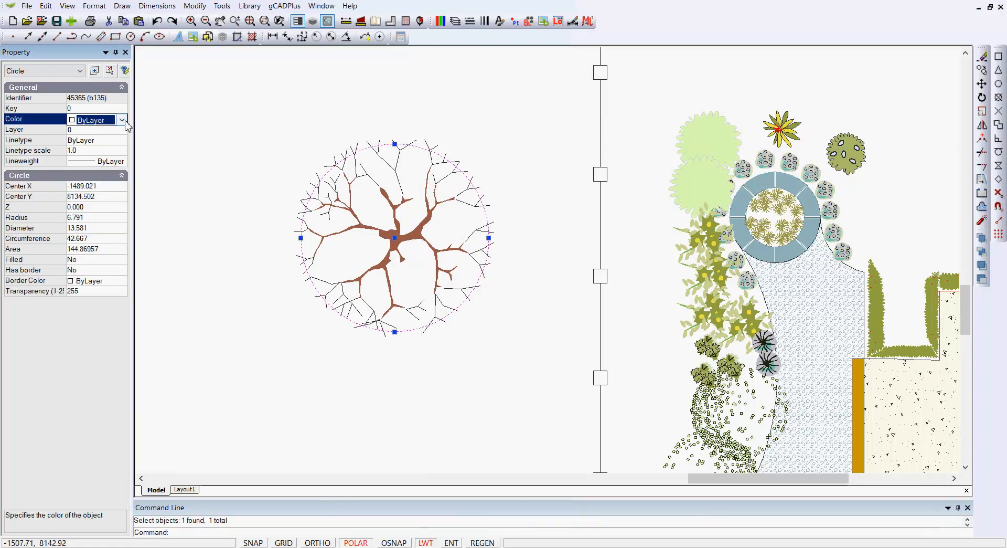
click(122, 120)
drag(122, 181, 135, 397)
click(96, 406)
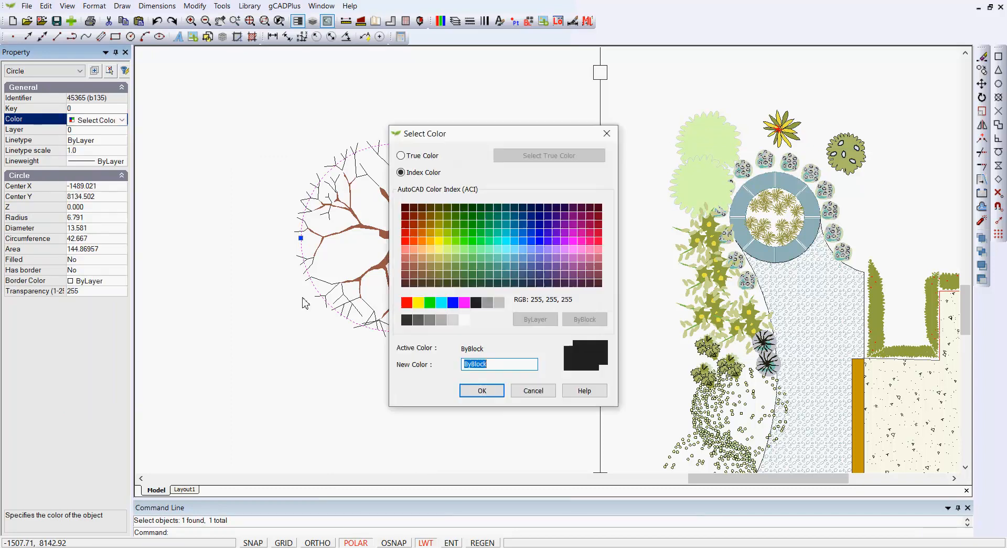
click(423, 157)
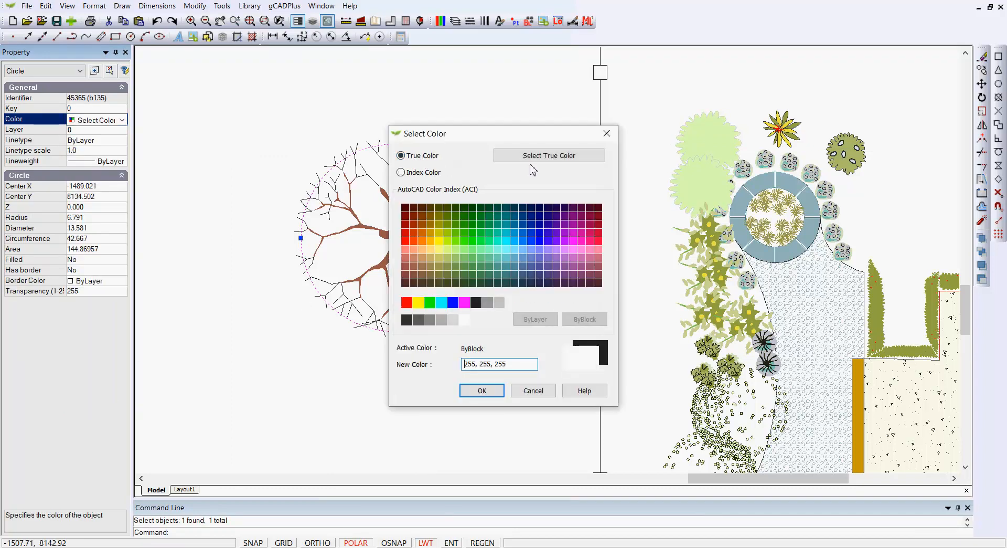
click(534, 156)
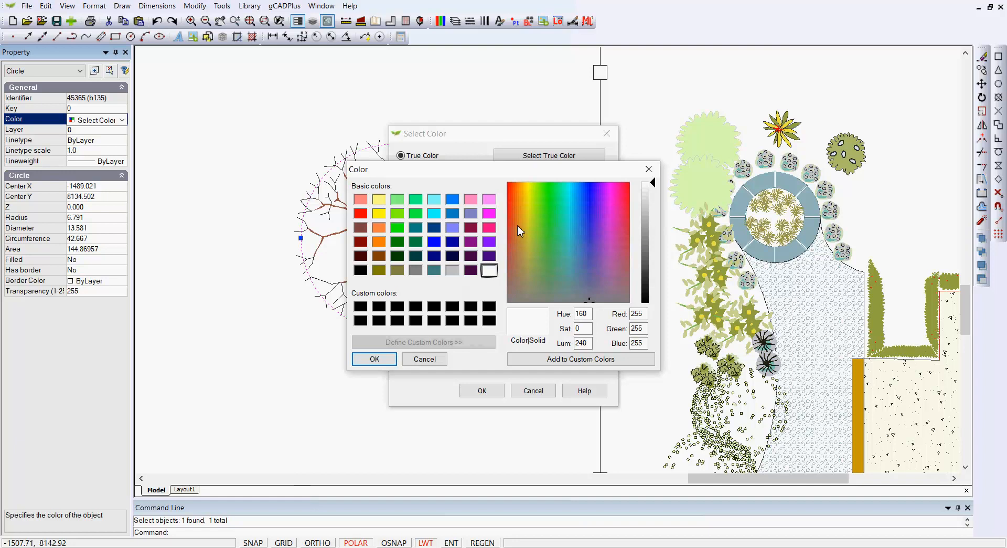
click(514, 198)
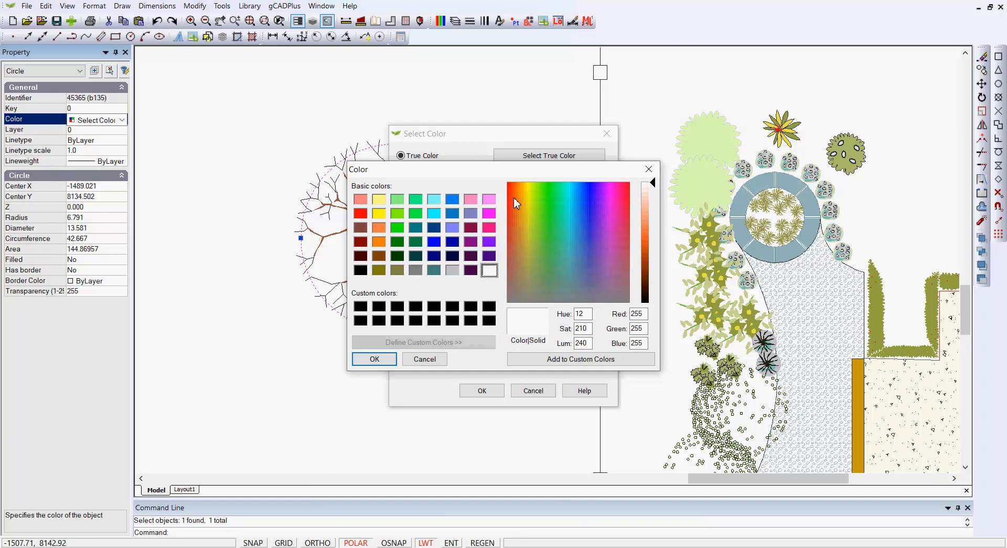
click(650, 224)
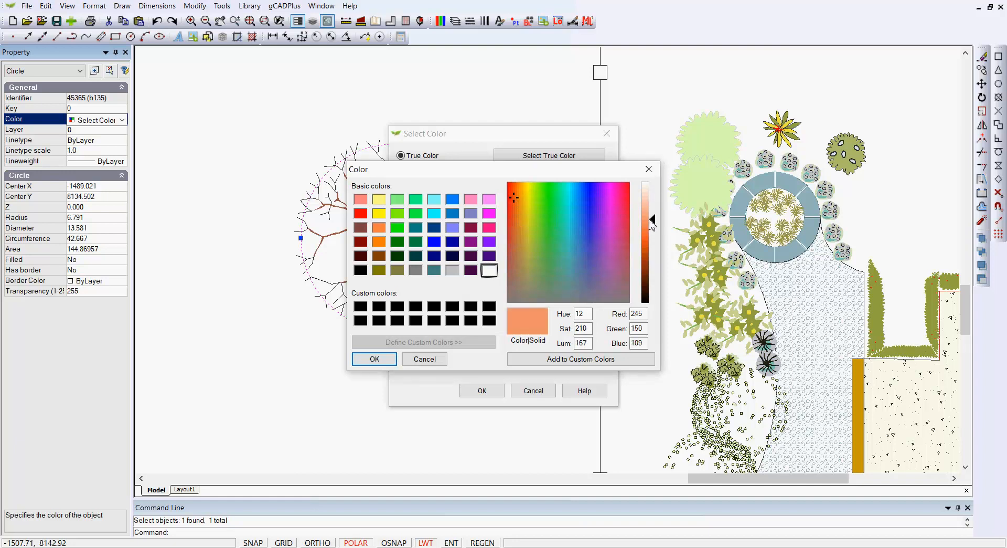
click(384, 361)
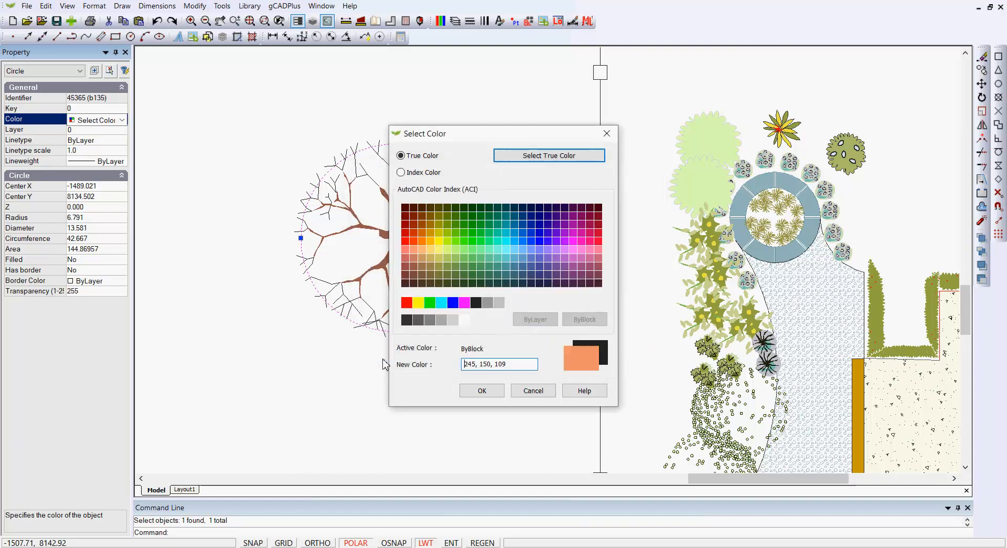
click(481, 391)
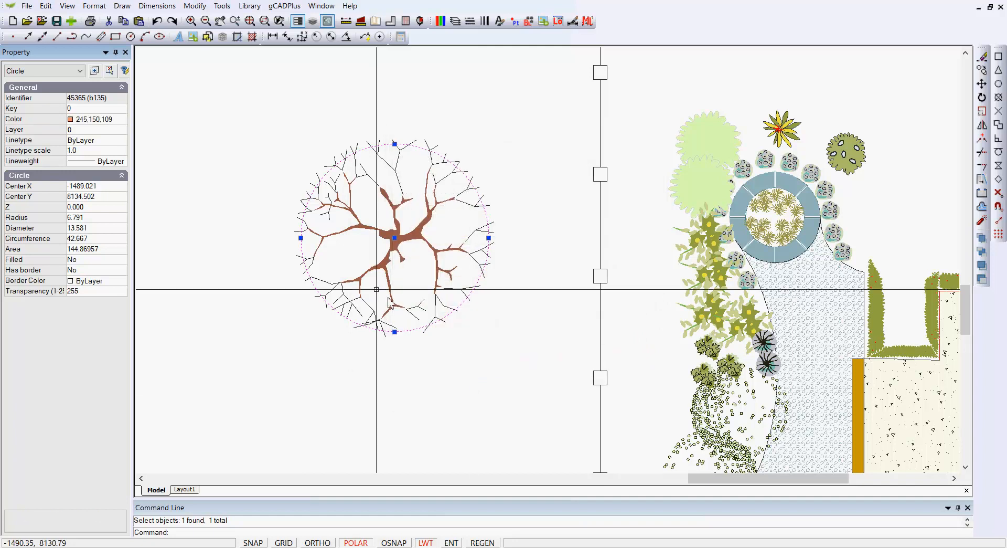
double_click(102, 261)
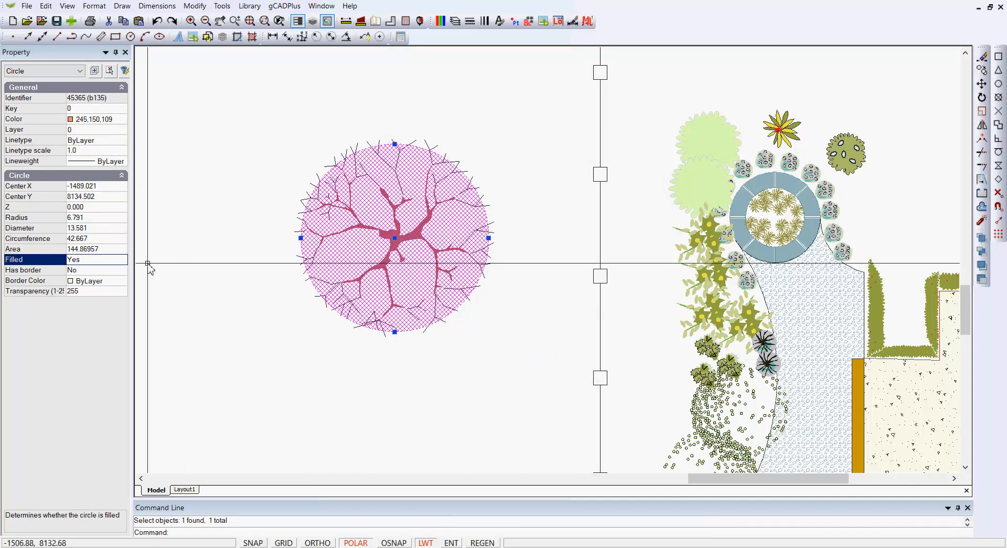
key(Escape)
Step: Set the transparency of the filled circle around the acer symbol to 50
click(376, 199)
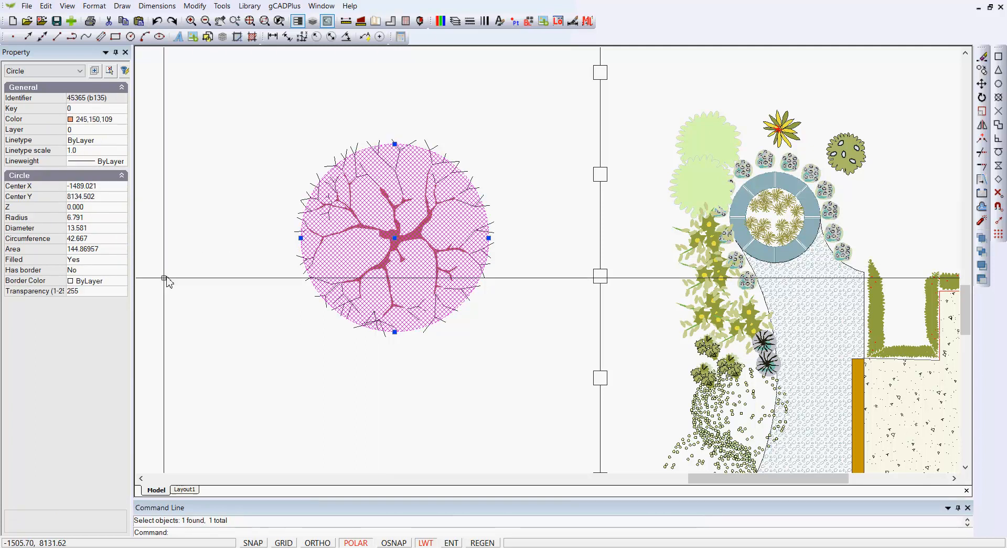
click(105, 292)
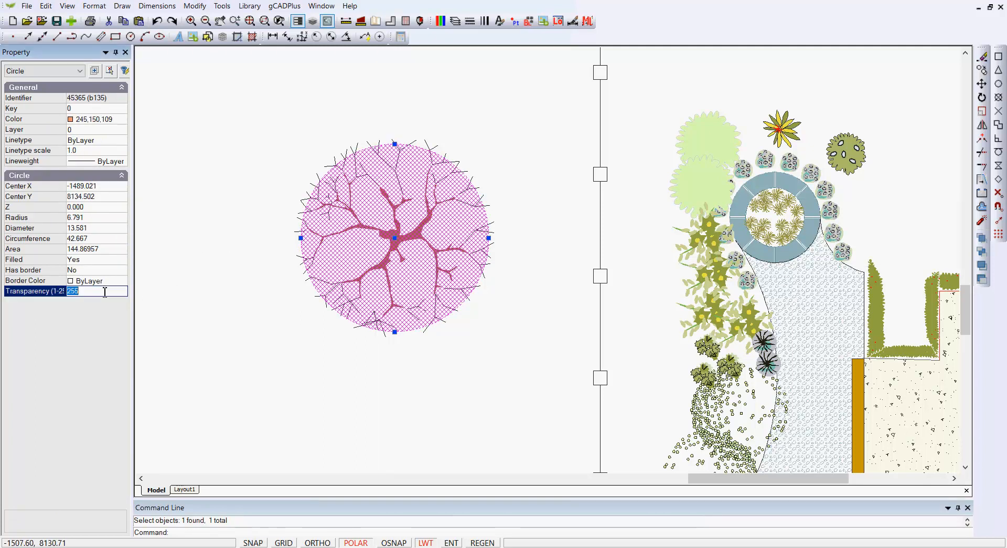
text(50)
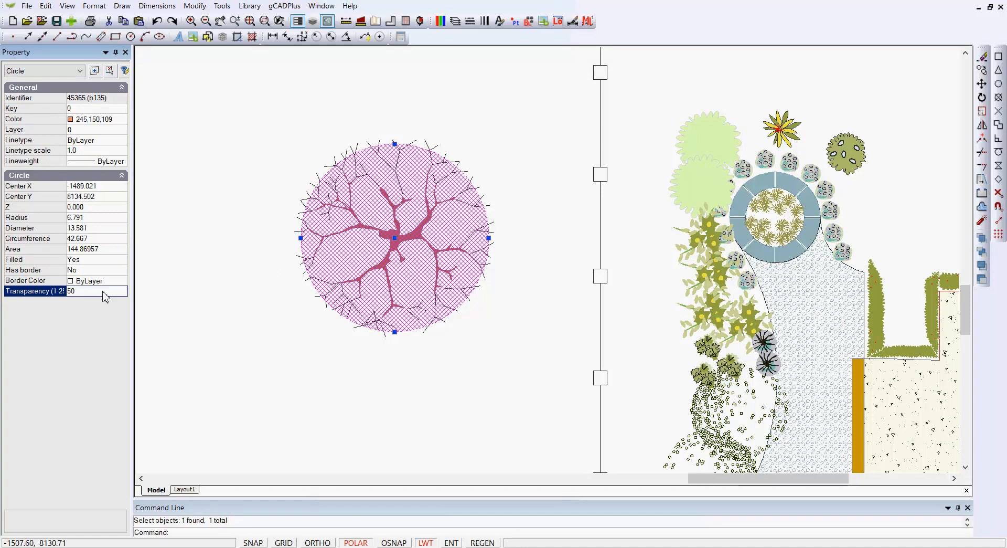
right_click(246, 298)
click(263, 318)
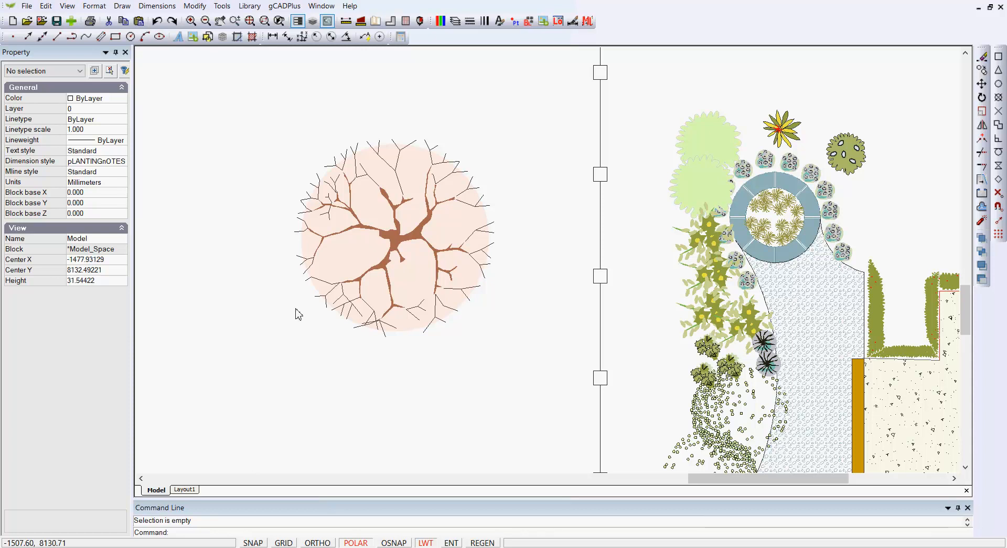
Step: Move the acer symbol together with its canopy circle onto the centre of the circular bed in the house garden plan
scroll(252, 311, down, 2)
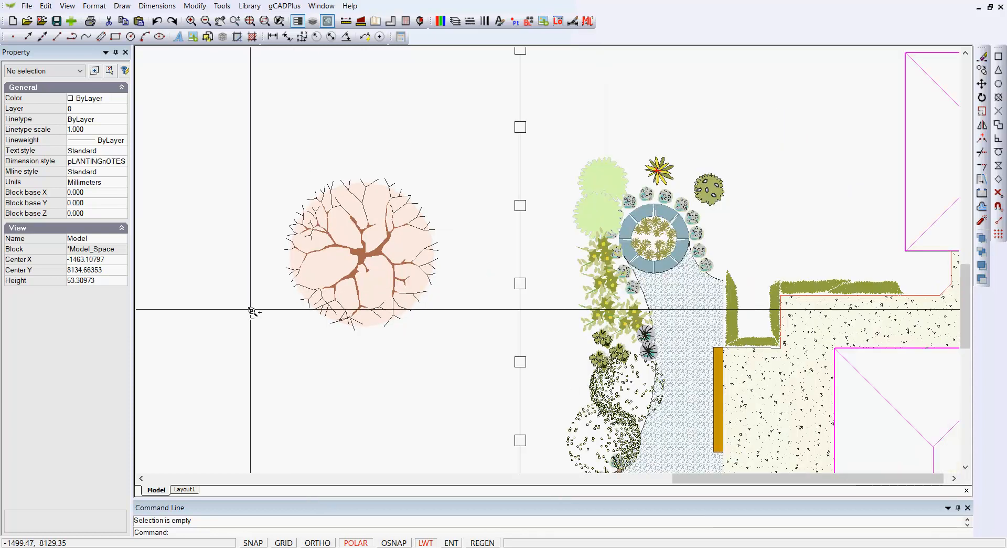
scroll(252, 312, down, 1)
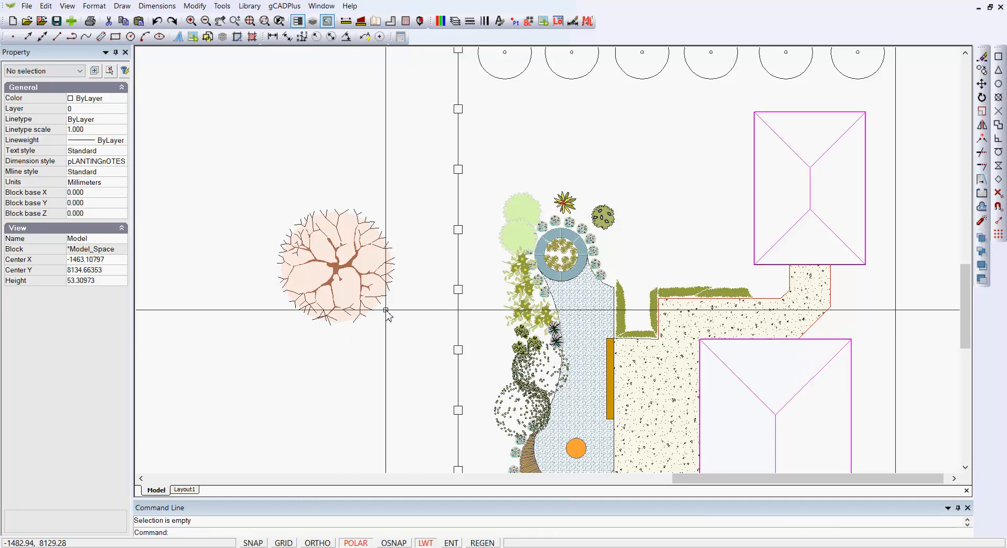
drag(407, 338, 263, 175)
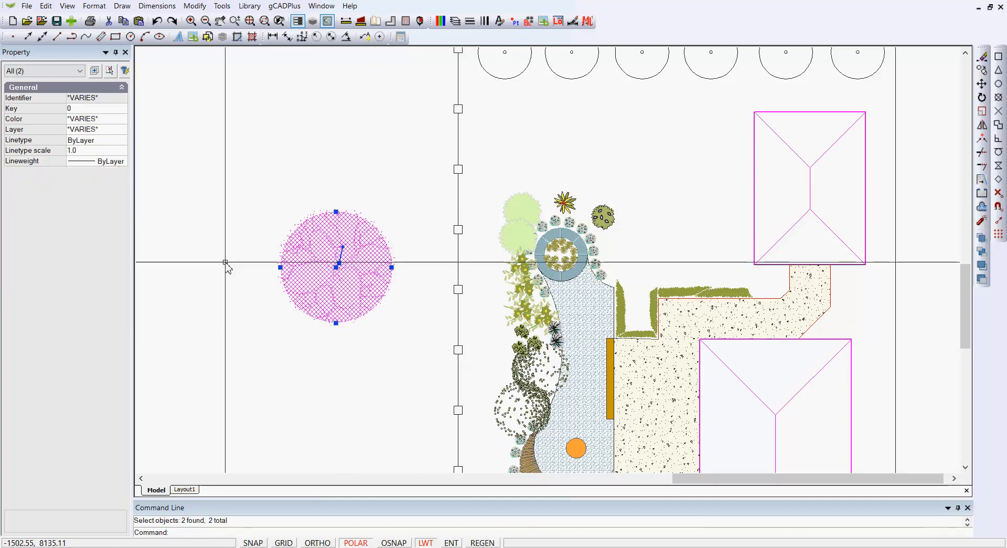
right_click(221, 287)
click(249, 344)
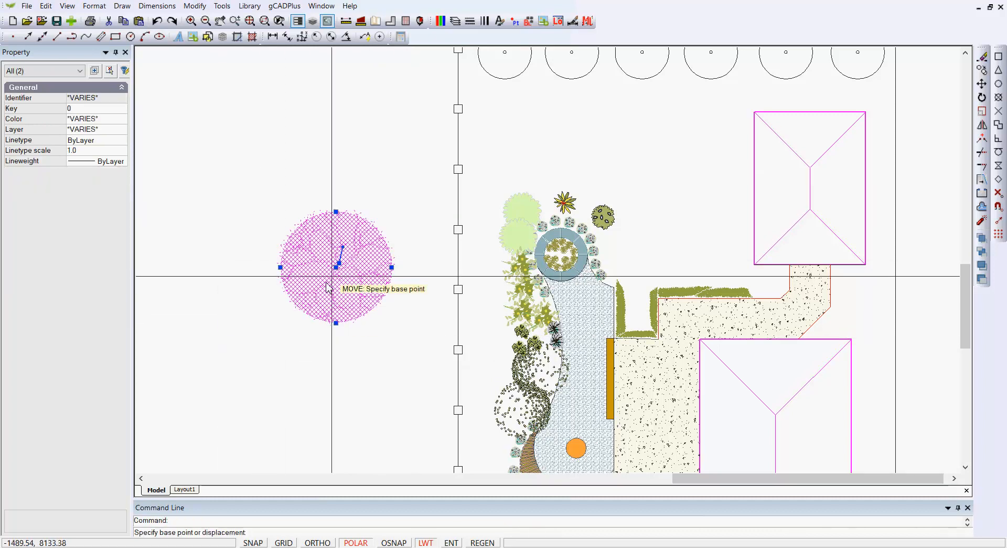
click(337, 267)
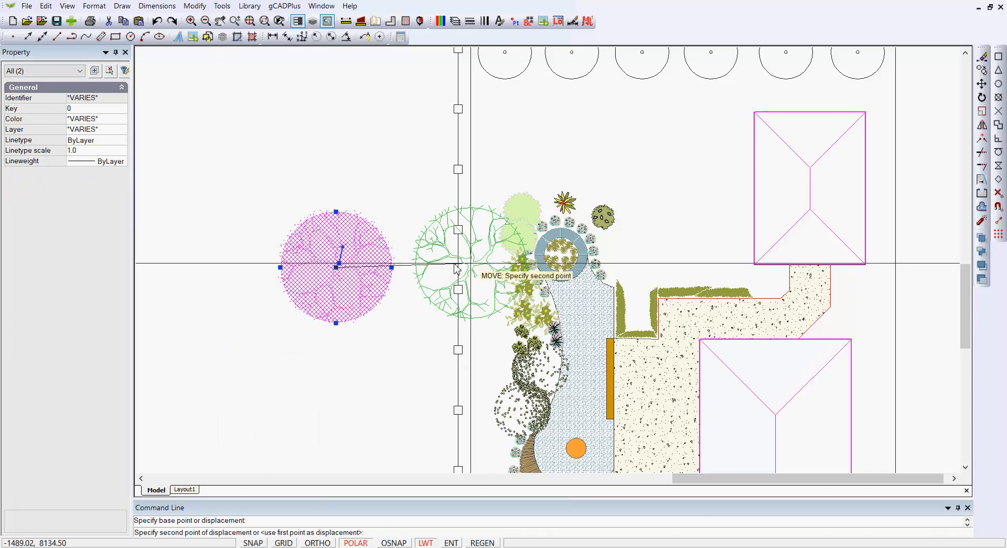
click(561, 254)
key(Escape)
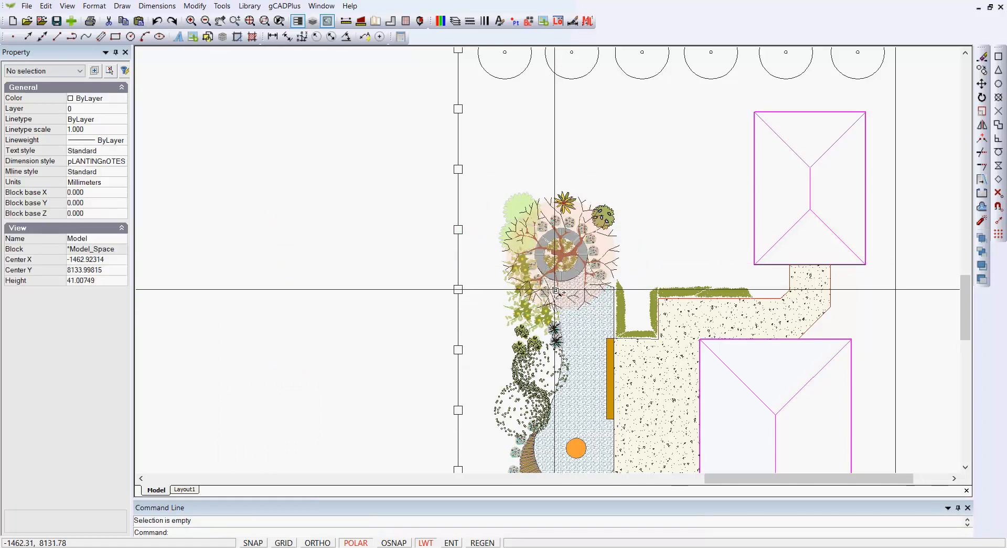
Step: Examine how the semi-transparent acer canopy overlays the circular bed and the plants beneath it in the house garden plan
scroll(554, 288, up, 2)
scroll(554, 288, up, 1)
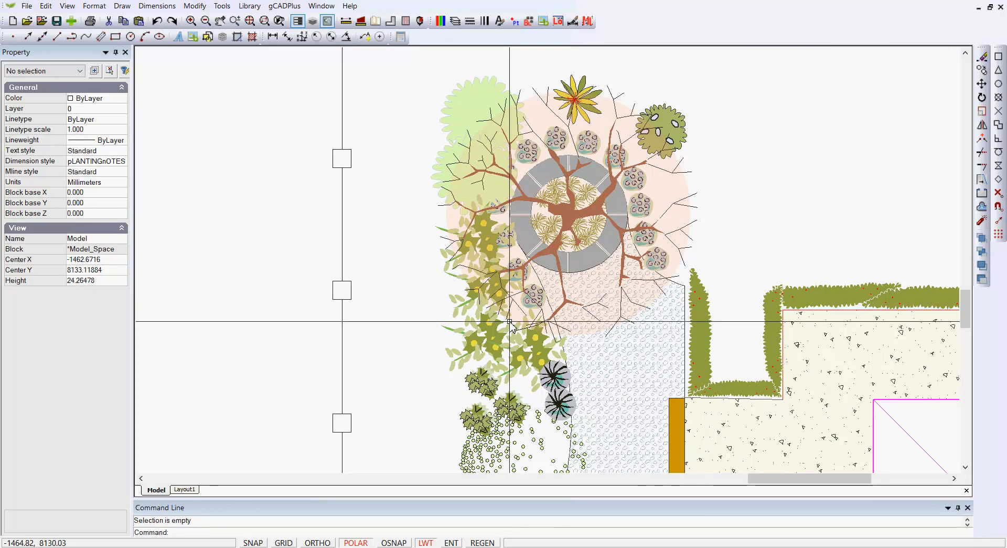
scroll(525, 301, down, 5)
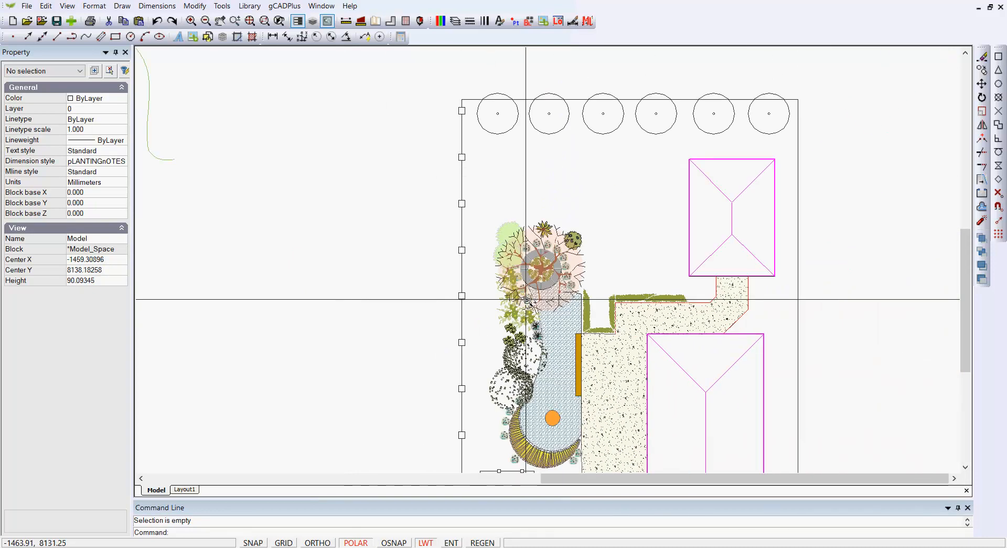
scroll(290, 341, down, 1)
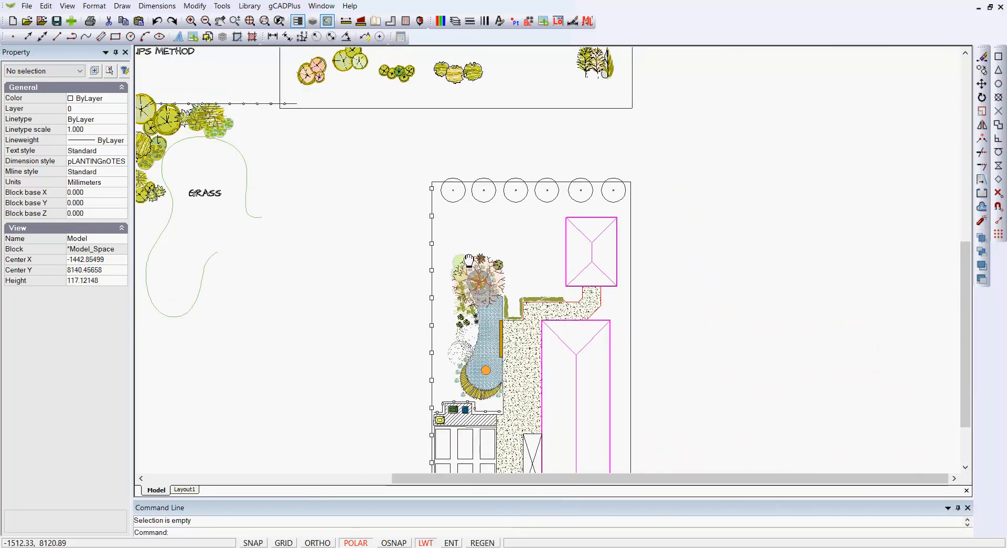
middle_drag(291, 341, 569, 203)
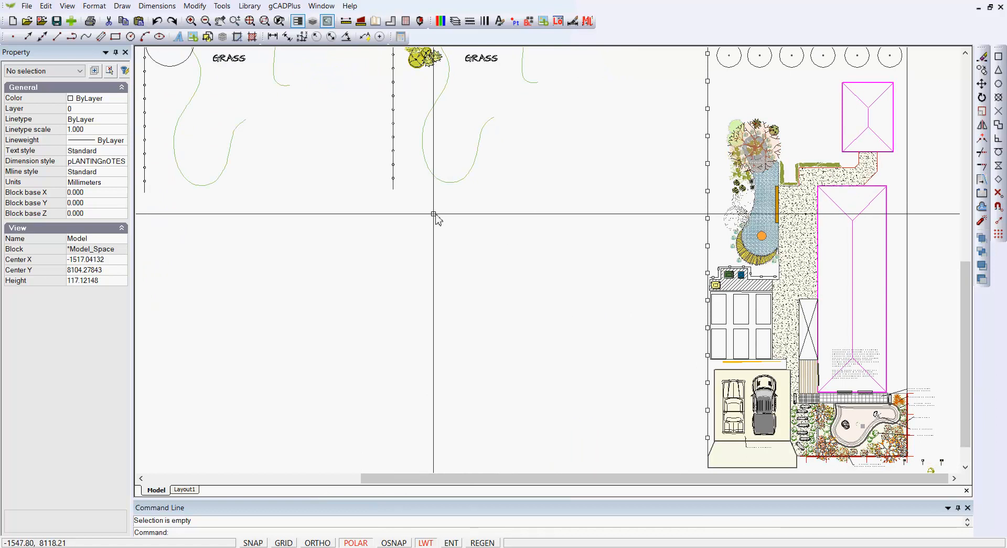
scroll(415, 212, down, 1)
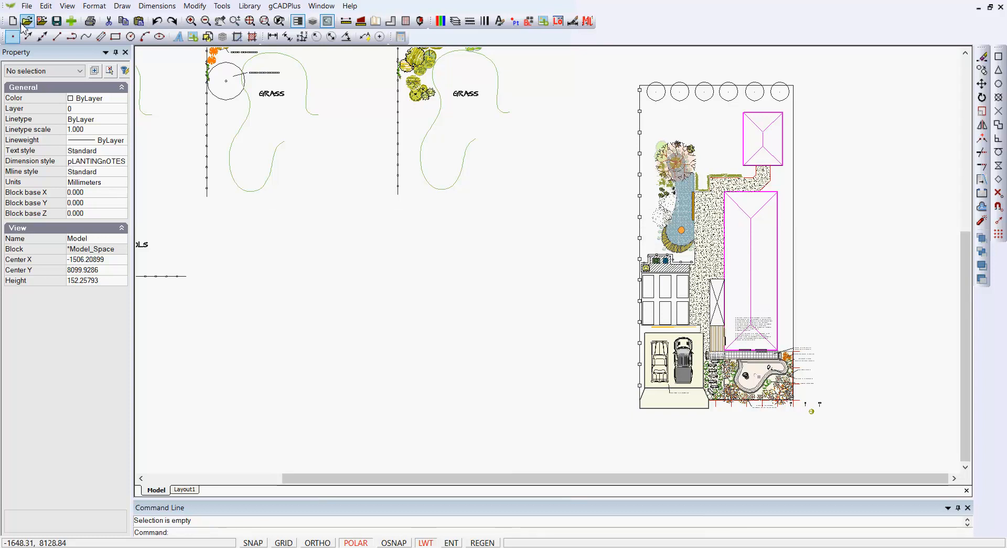
click(26, 6)
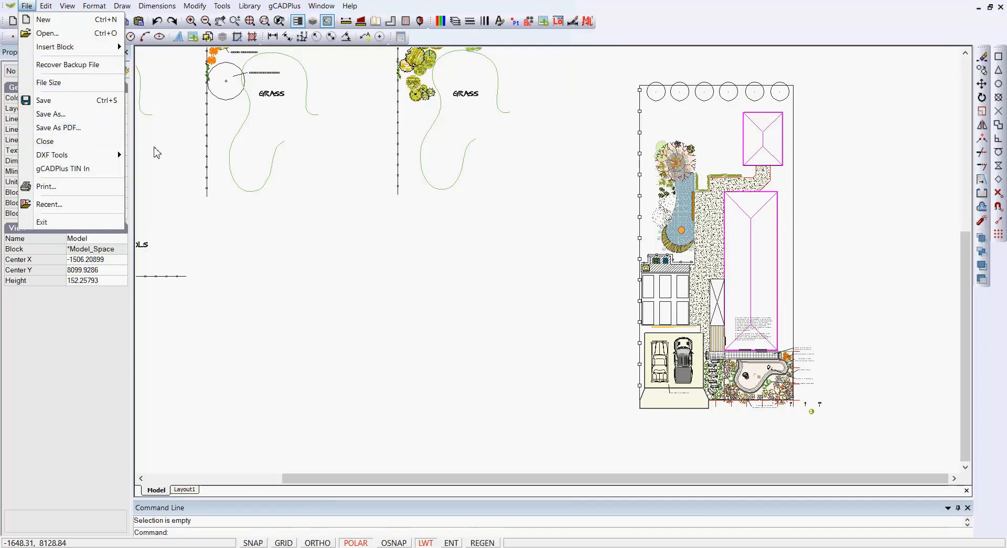
click(315, 200)
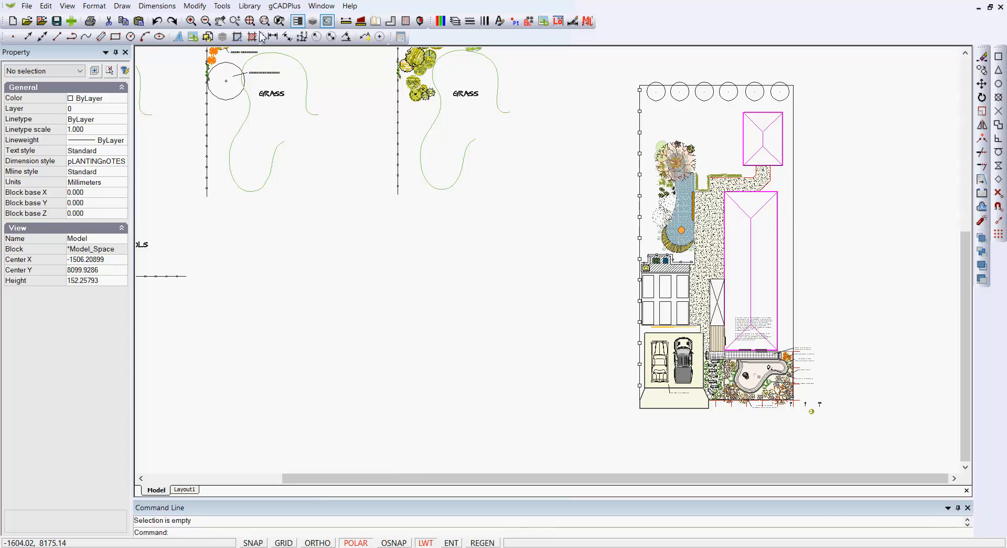
Step: Preview the Named plant symbols in the library from Allium aflatulense to Aster frinkartii, inserting none of them
click(247, 6)
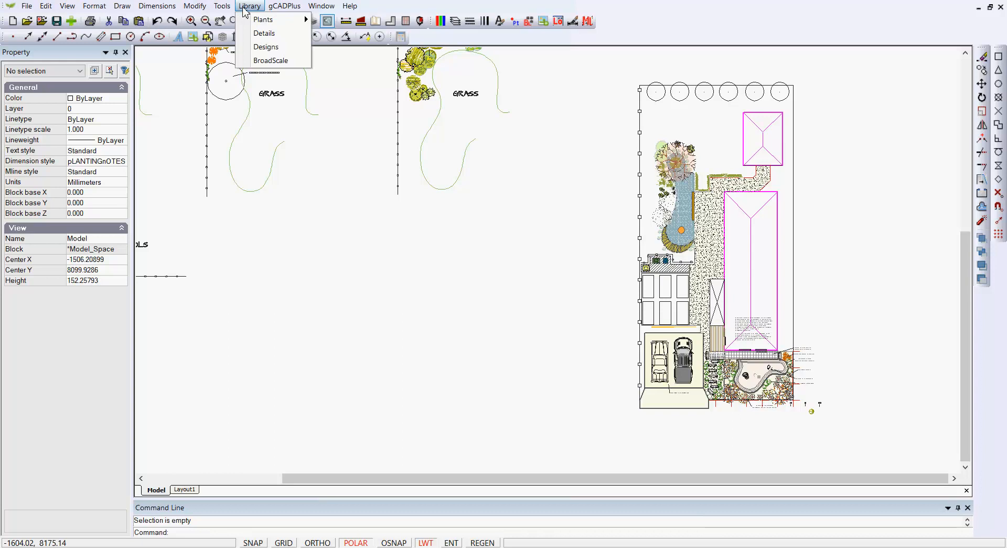
mouse_move(285, 26)
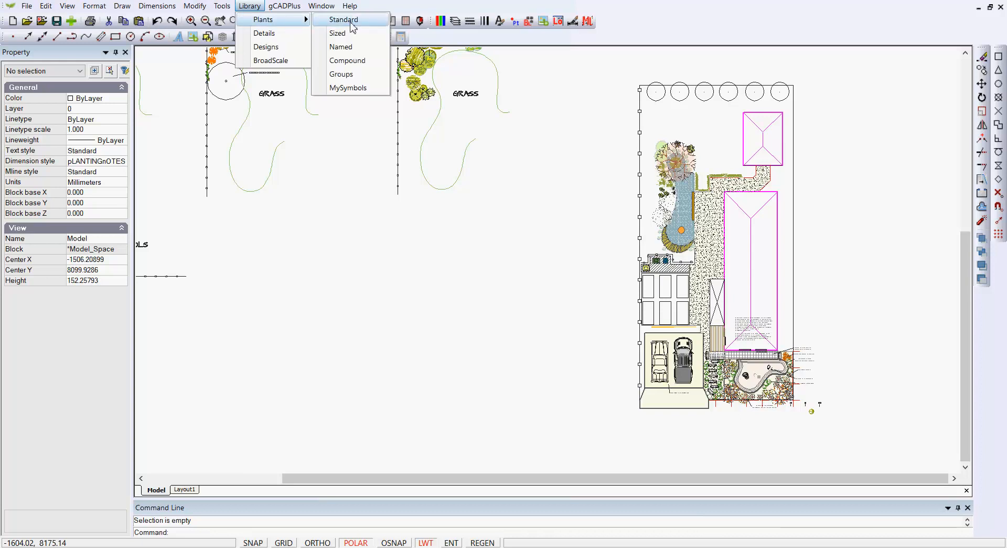
click(347, 47)
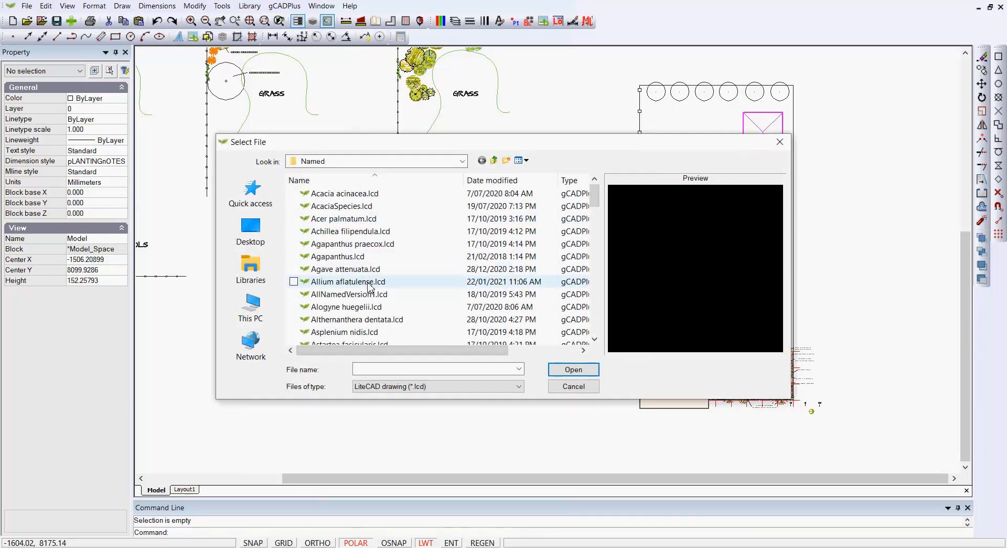
click(370, 283)
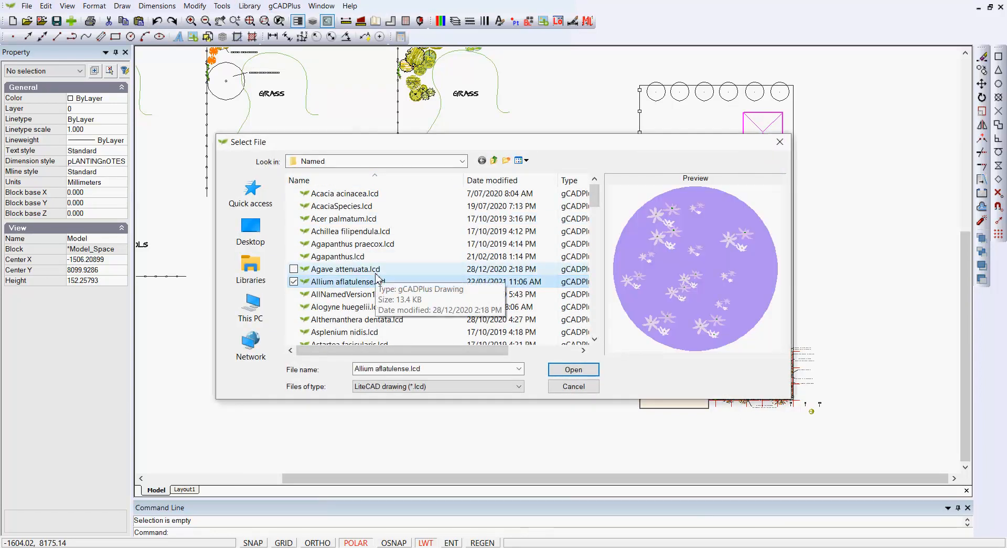
key(Down)
key(Down)
key(Down)
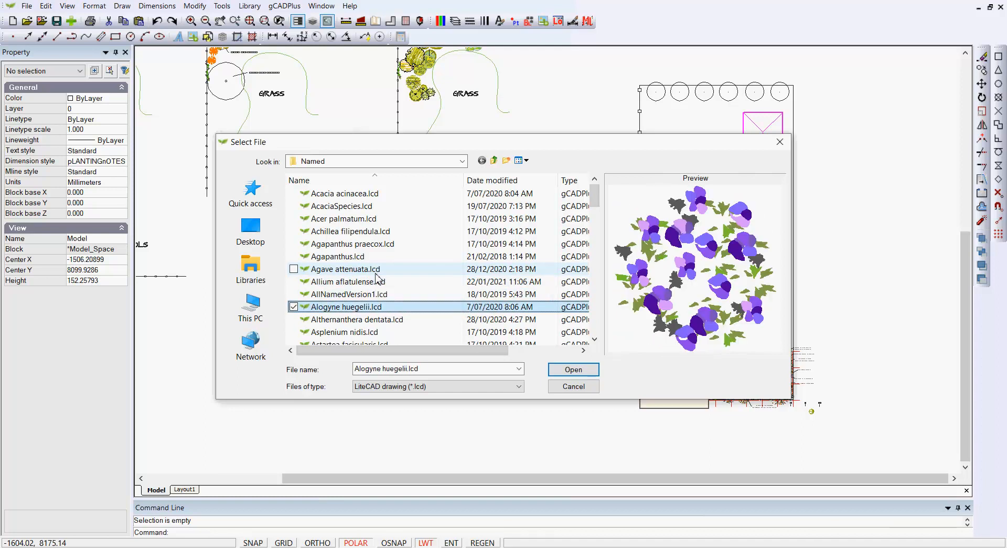
key(Down)
key(Down)
key(Down)
key(Down)
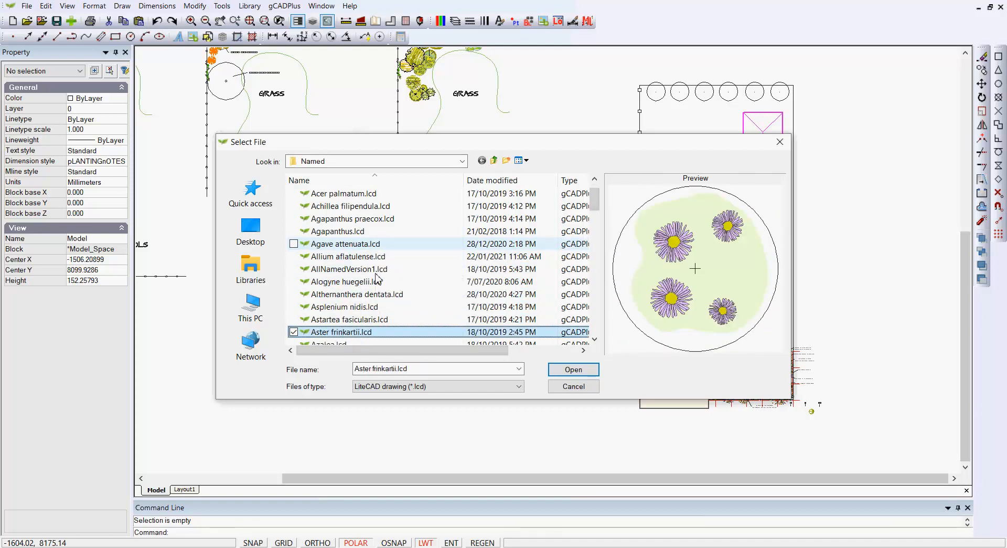
key(Up)
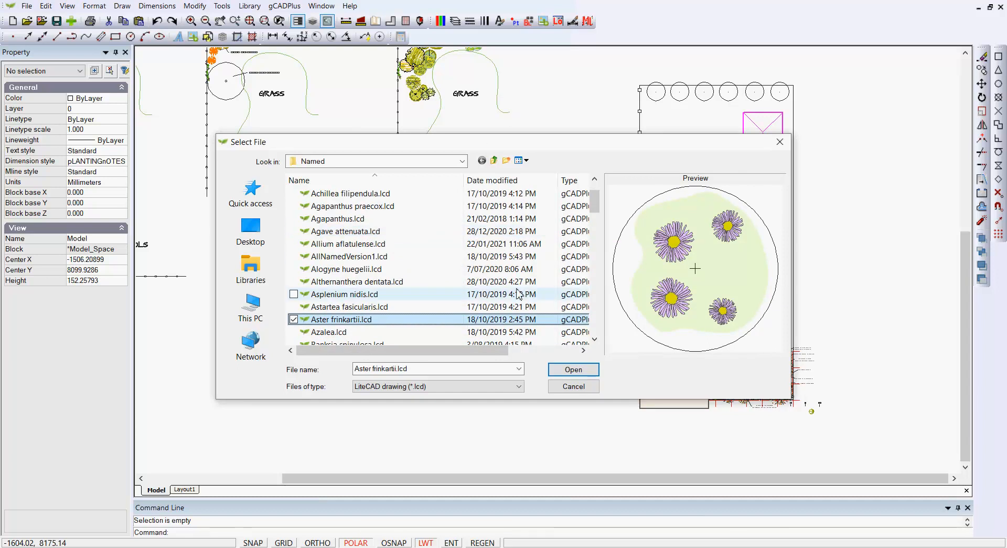
click(581, 390)
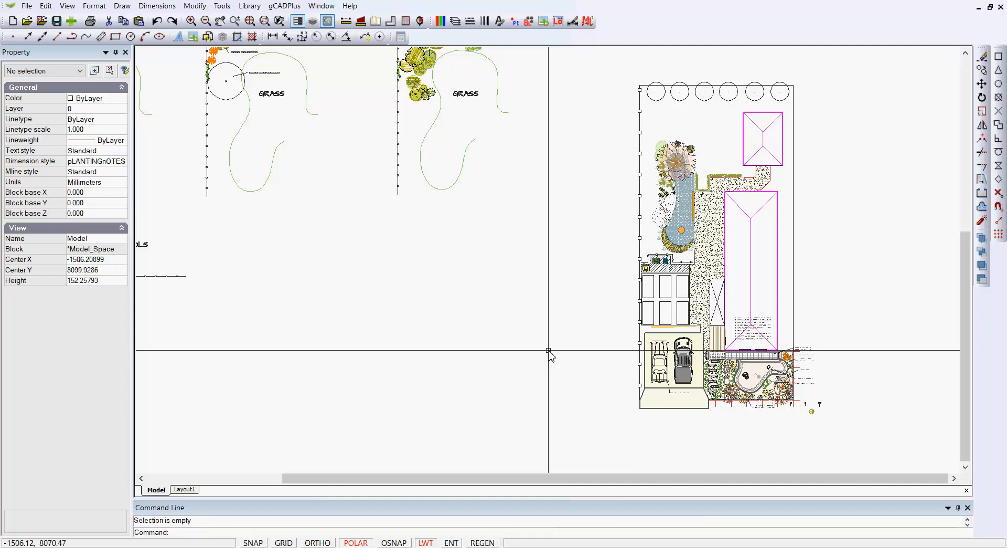
Step: Preview CPlant04 and AllCompoundSymbols in the Compound plant library and view the Plants folder, inserting nothing
click(249, 6)
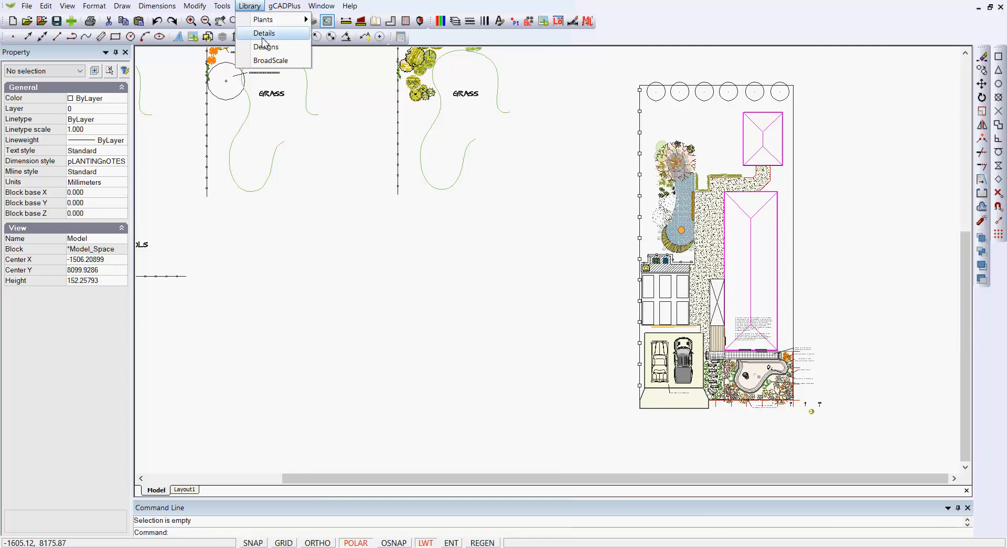
mouse_move(286, 20)
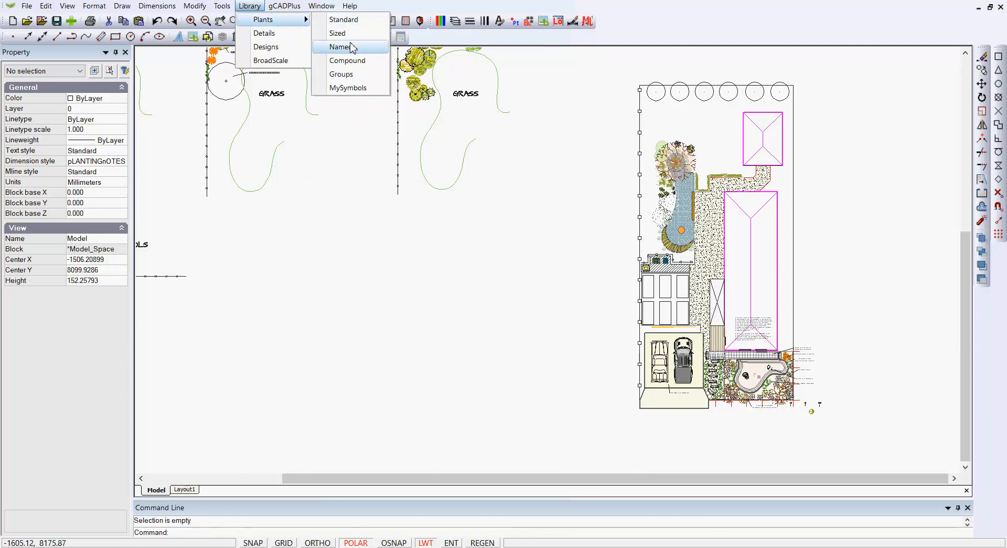
click(346, 61)
click(348, 272)
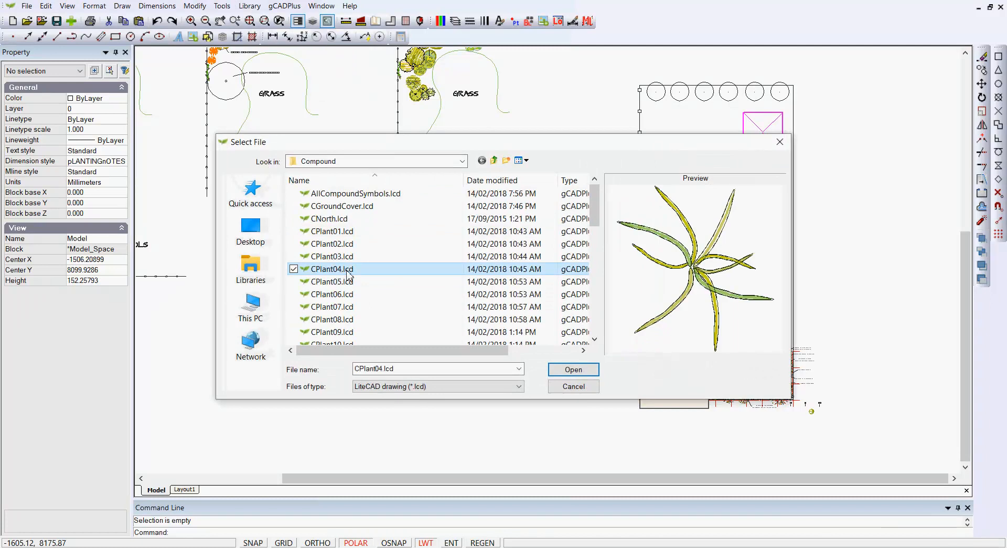
click(371, 195)
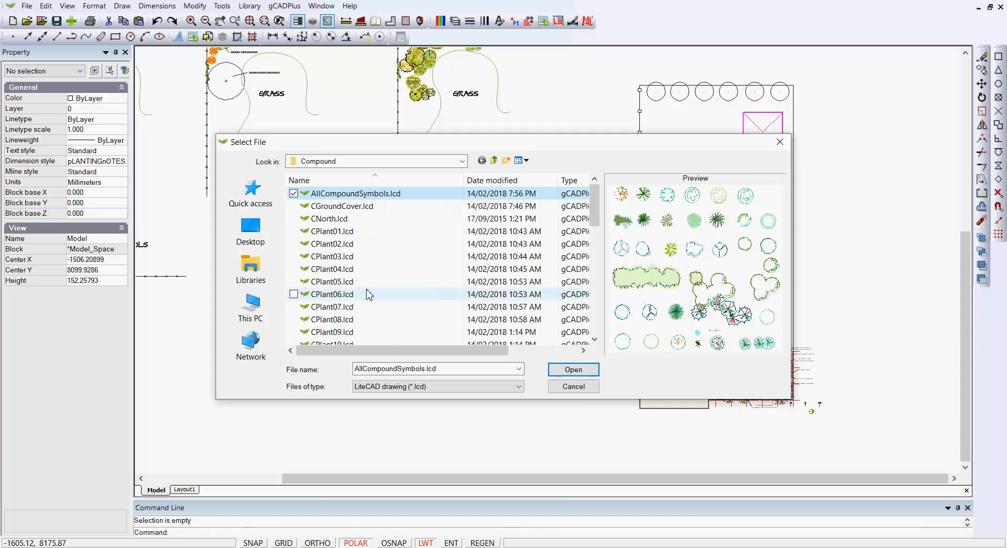
click(494, 160)
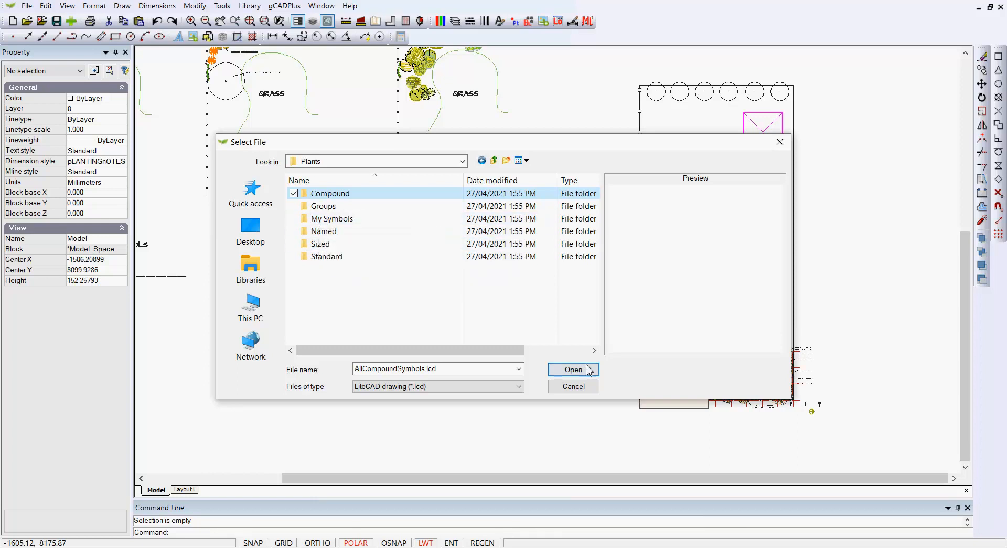
click(578, 391)
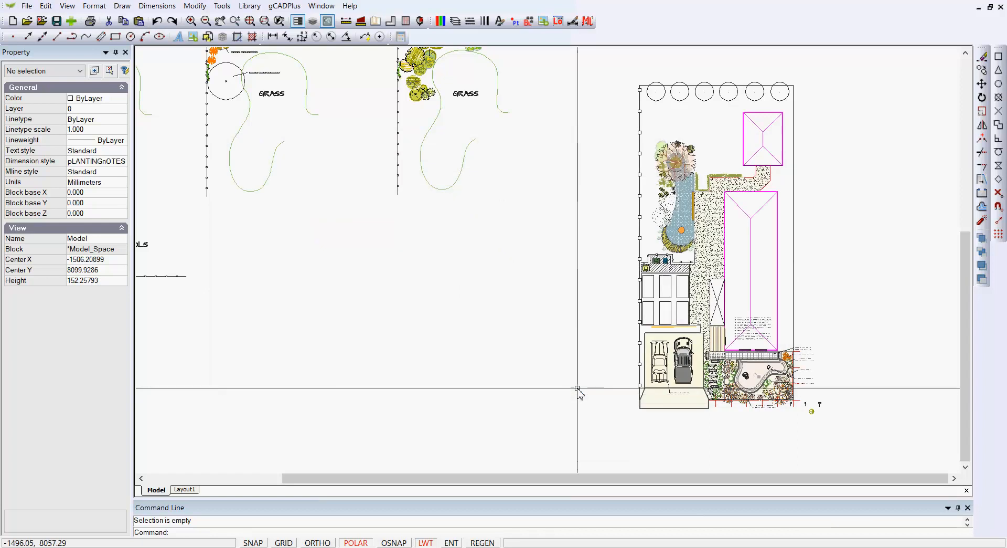
Step: Copy the acer symbol with its canopy circle from the circular bed to the empty area outside the garden's left boundary
scroll(412, 287, down, 4)
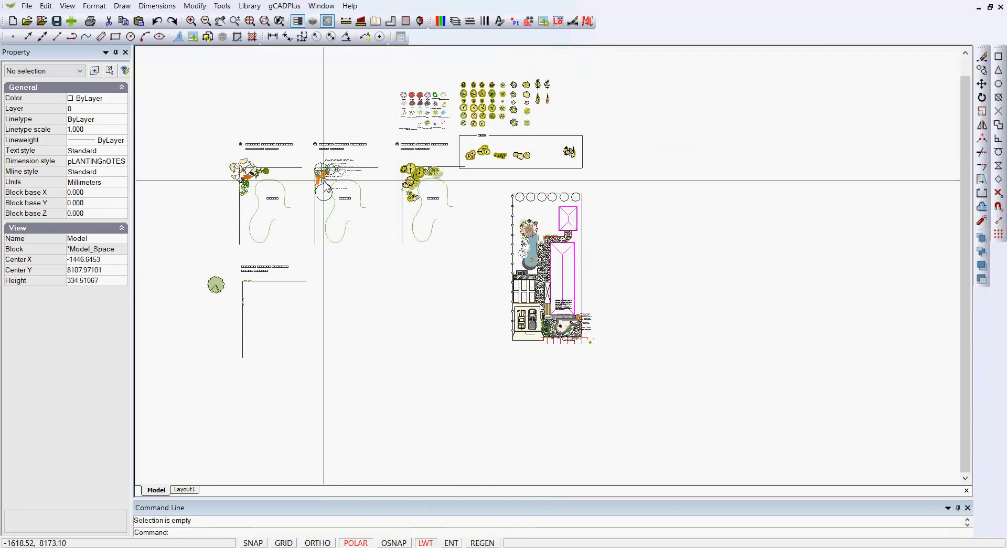
scroll(325, 184, up, 4)
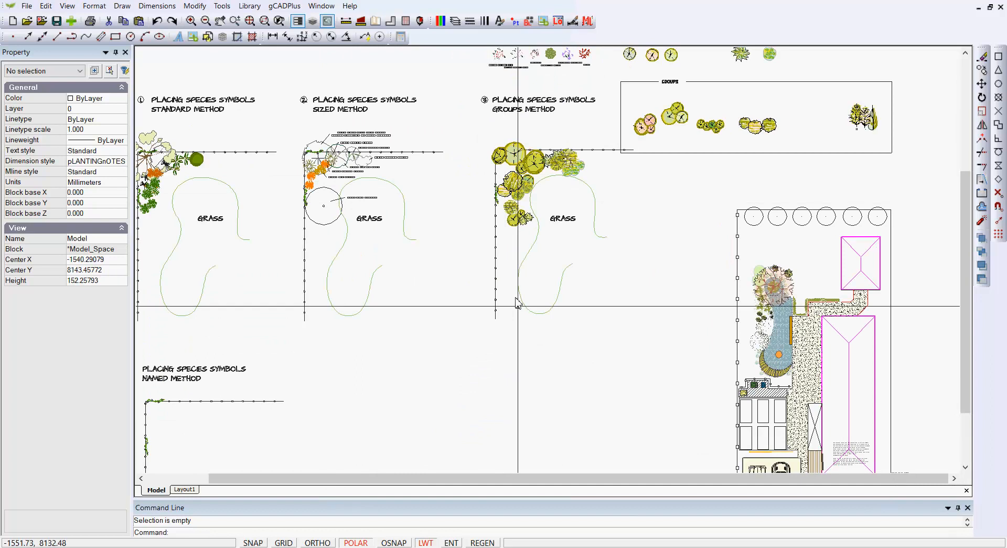
scroll(786, 319, up, 3)
scroll(791, 266, up, 3)
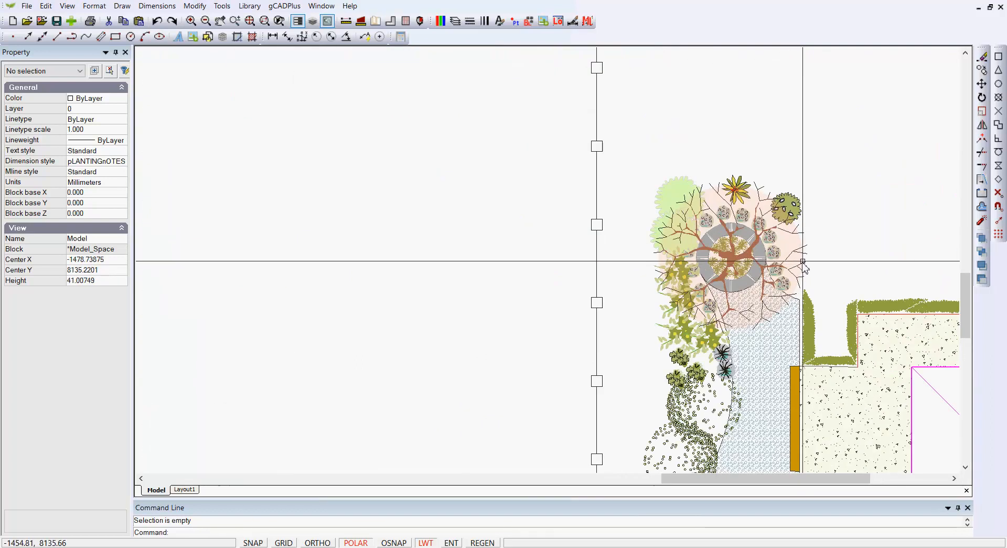
click(800, 251)
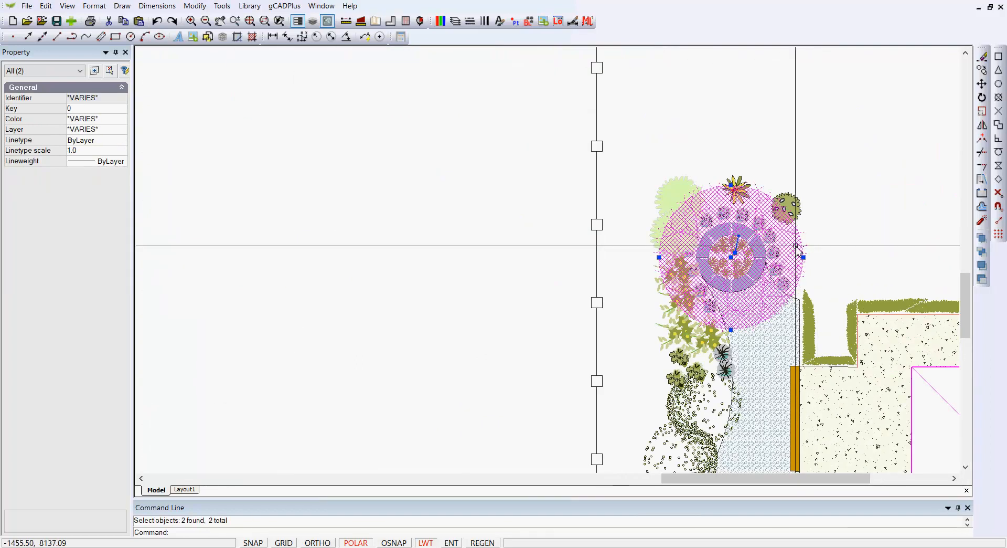
right_click(798, 247)
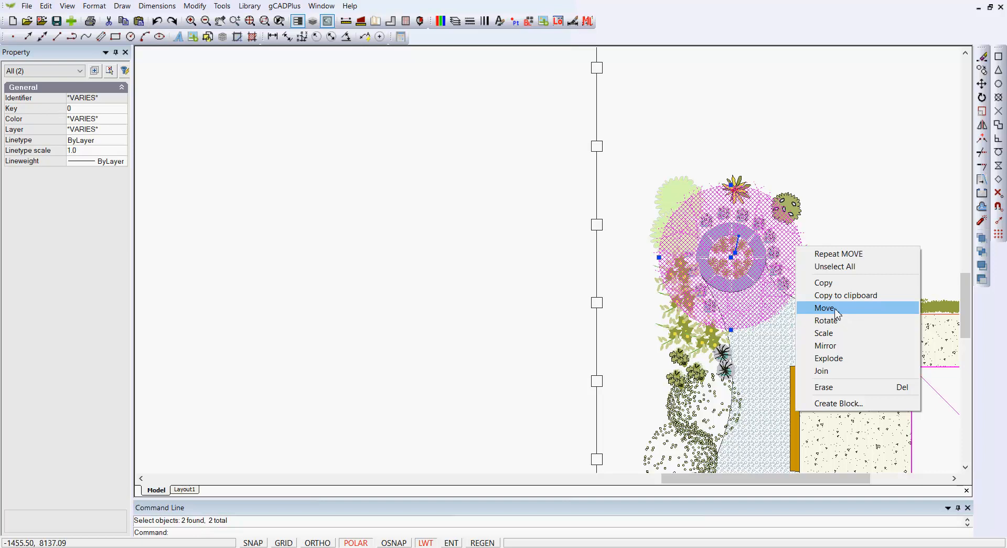
click(832, 284)
click(731, 257)
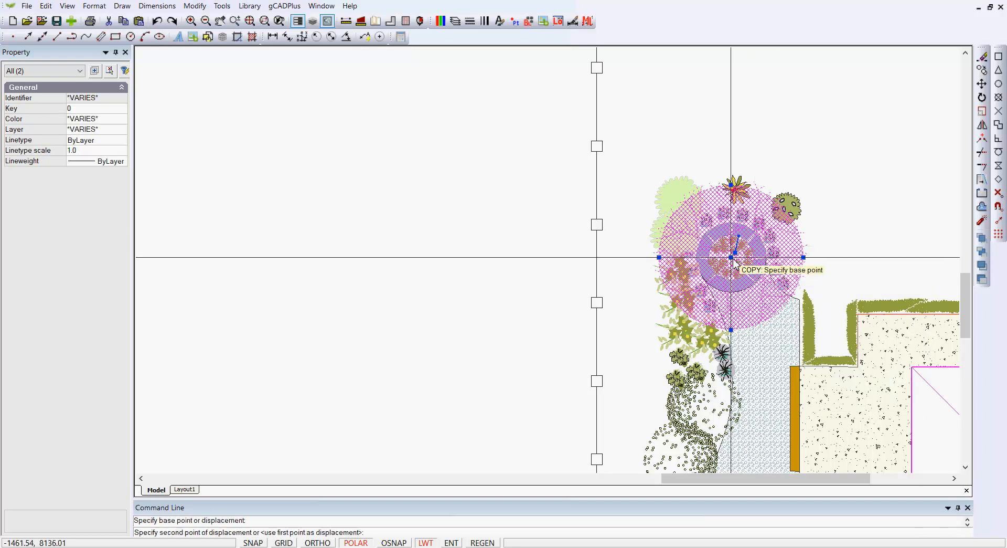
click(341, 266)
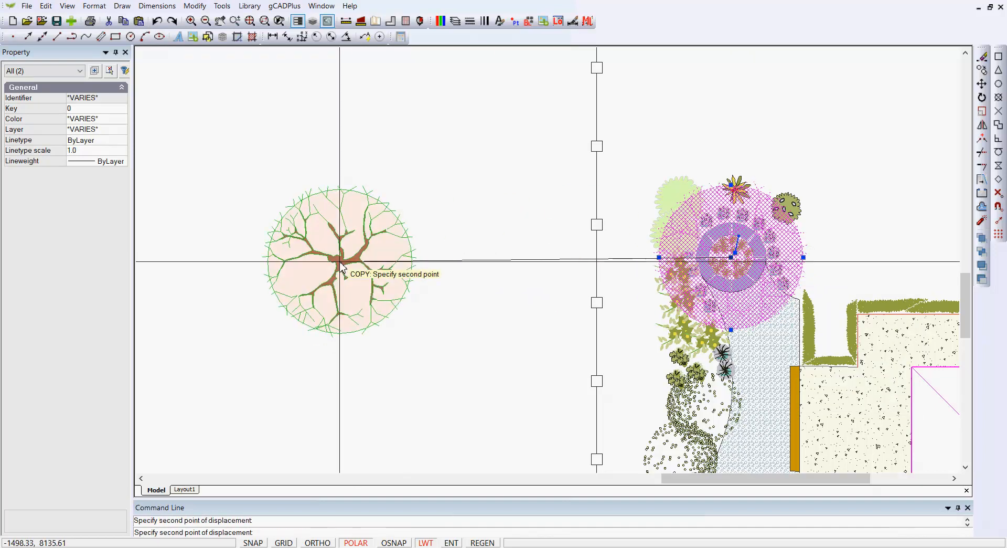
key(Return)
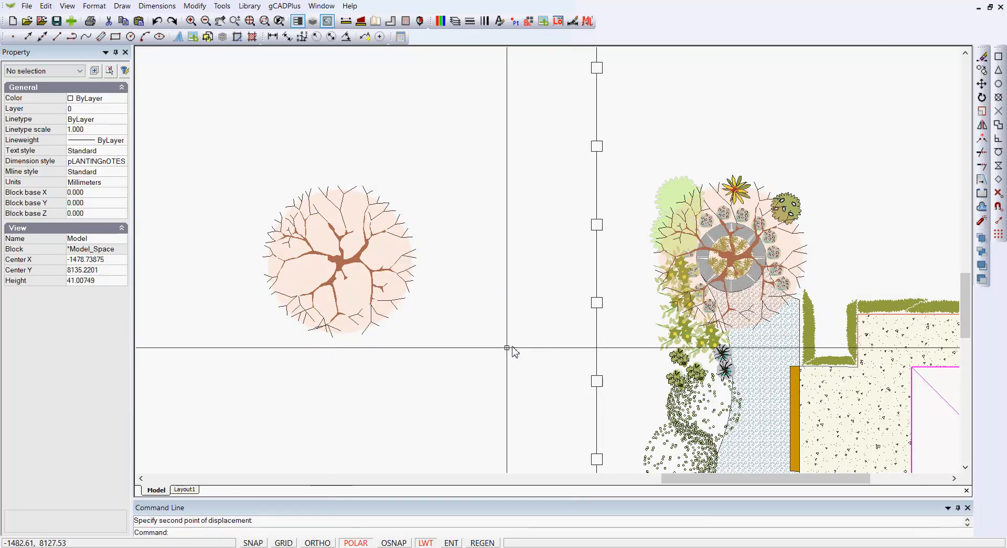
Step: Define the copied acer and canopy circle as a block named sPECIALaCER, with its base point at the circle's centre
drag(486, 372, 221, 164)
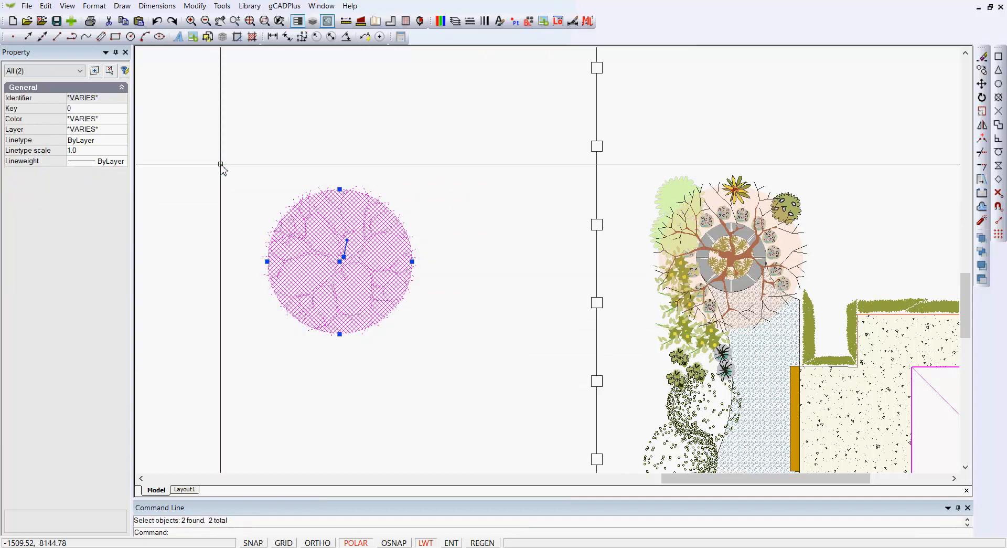
right_click(230, 165)
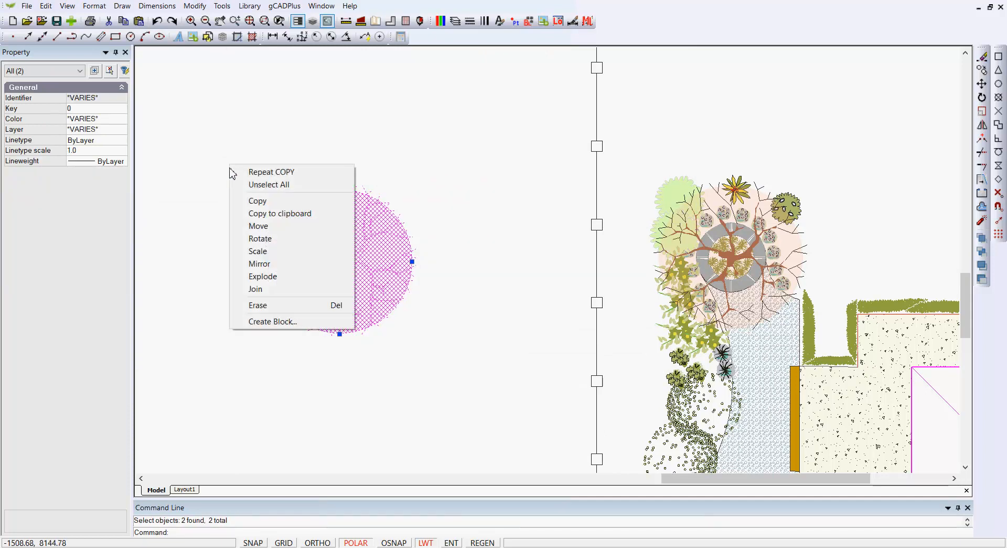
click(288, 320)
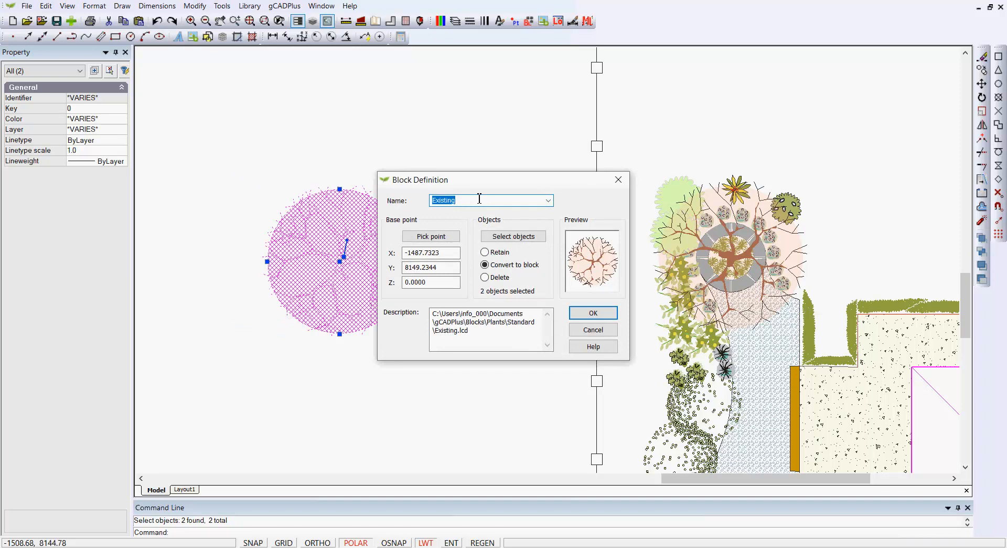
text(sPECIALaCER)
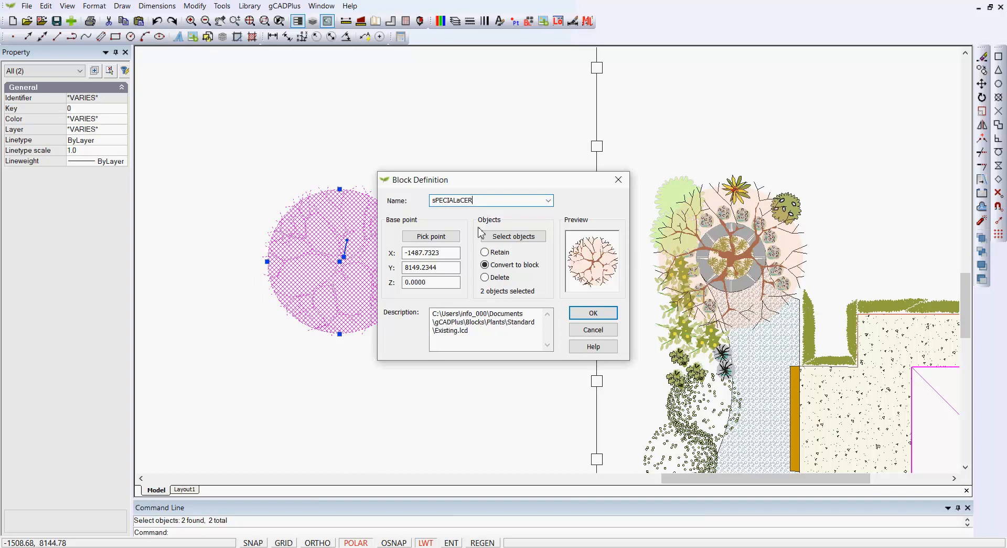
click(431, 236)
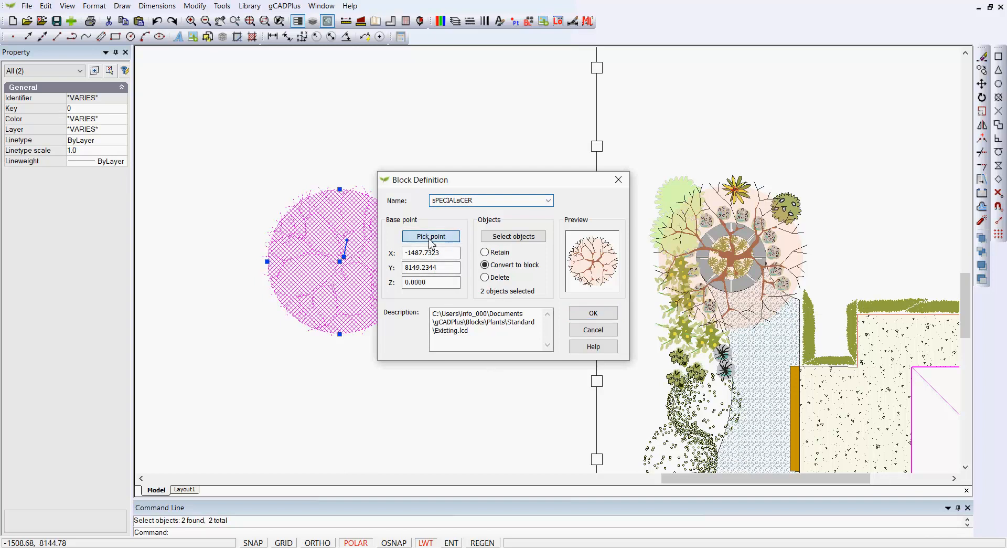
click(341, 261)
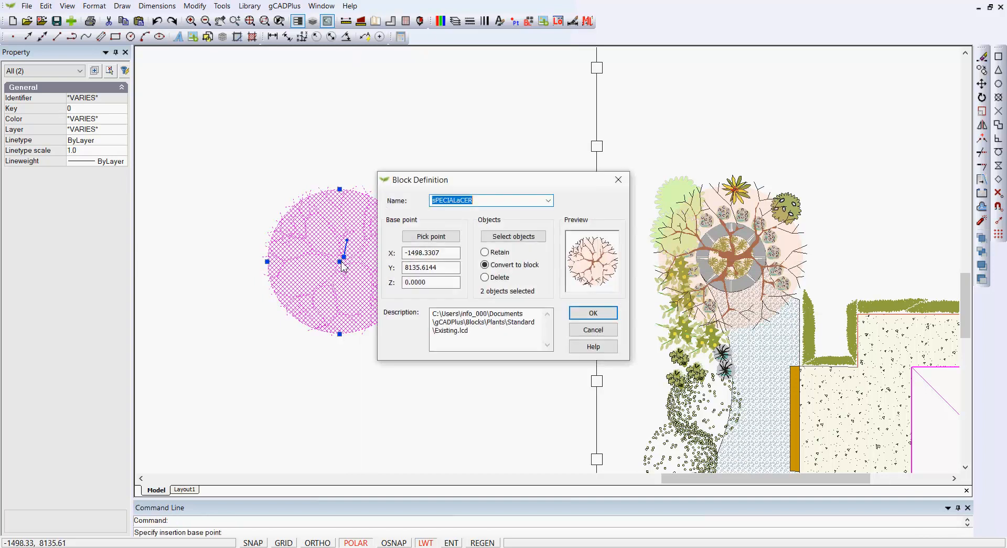
click(598, 315)
click(578, 307)
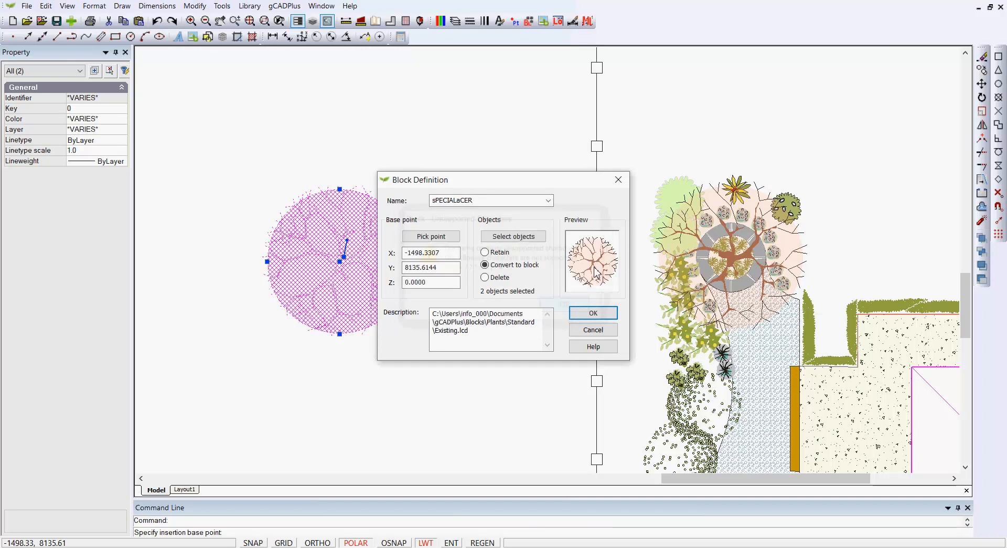
click(619, 180)
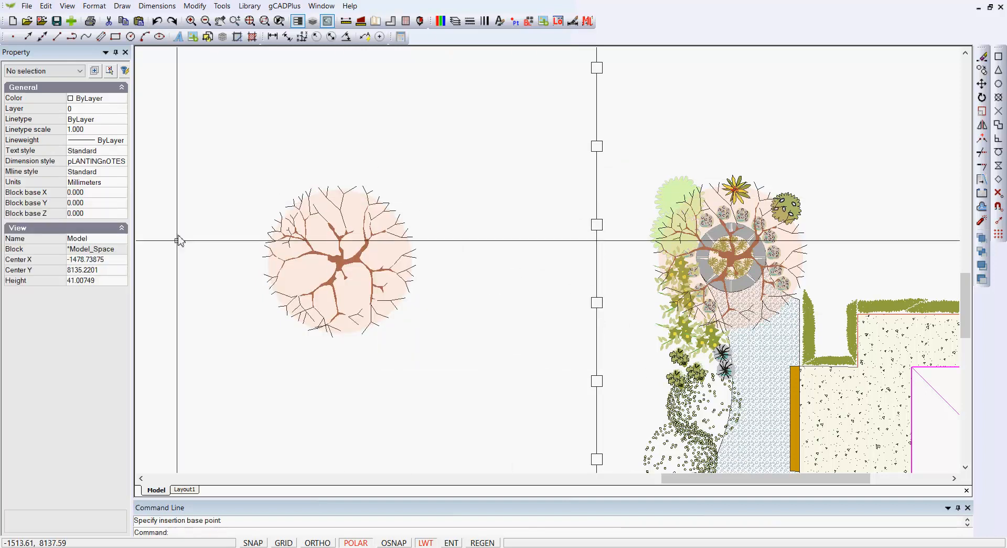
Step: View the plant library categories through to MySymbols, opening none of them
scroll(464, 358, down, 2)
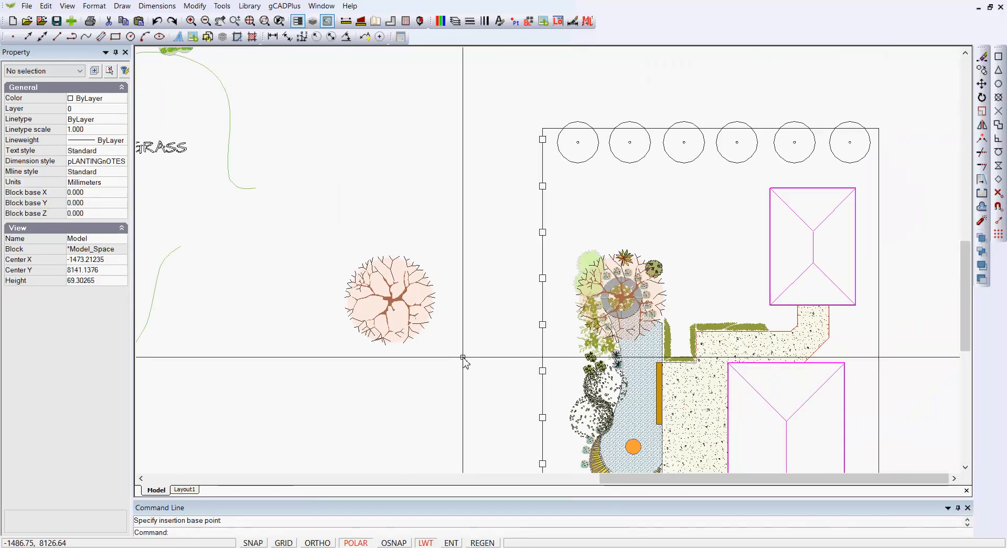
scroll(464, 360, down, 1)
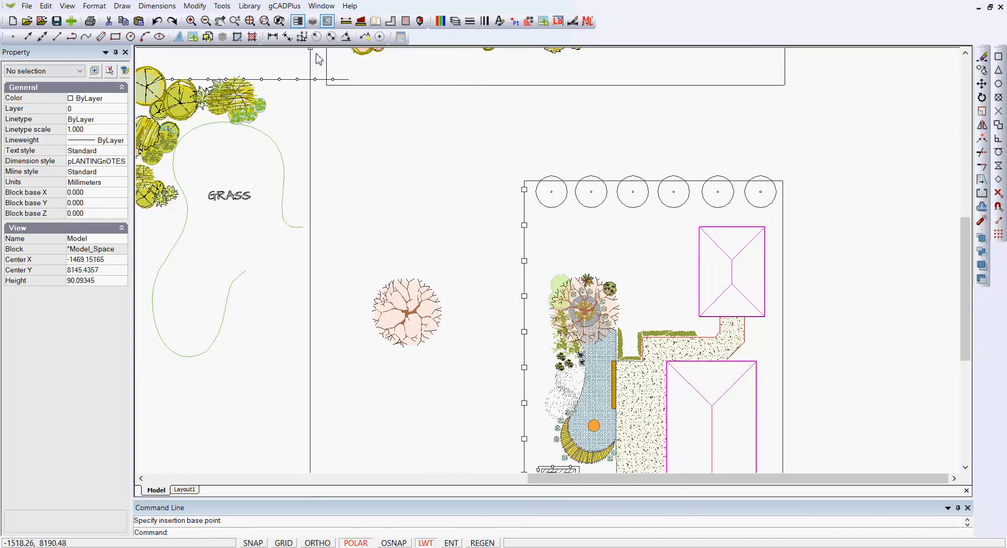
click(249, 6)
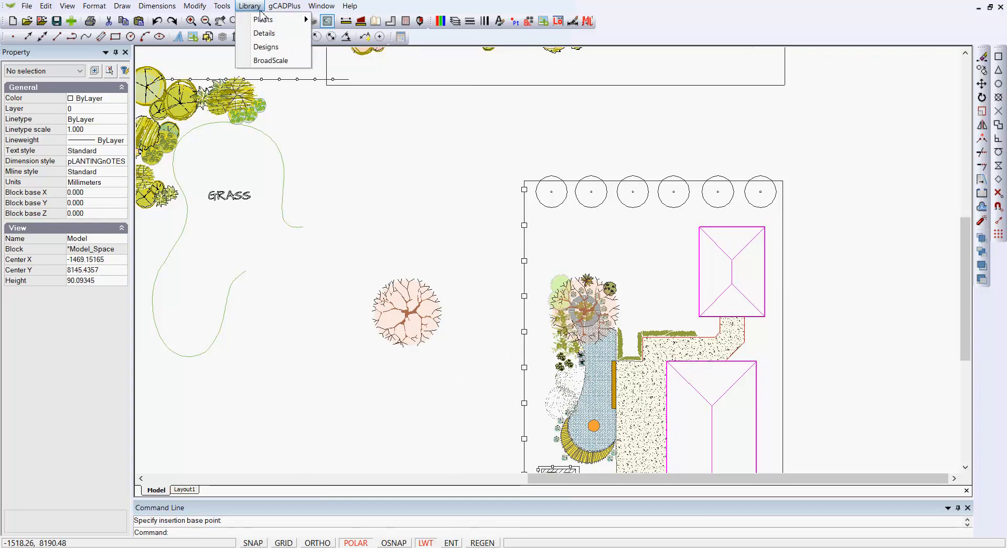
mouse_move(267, 20)
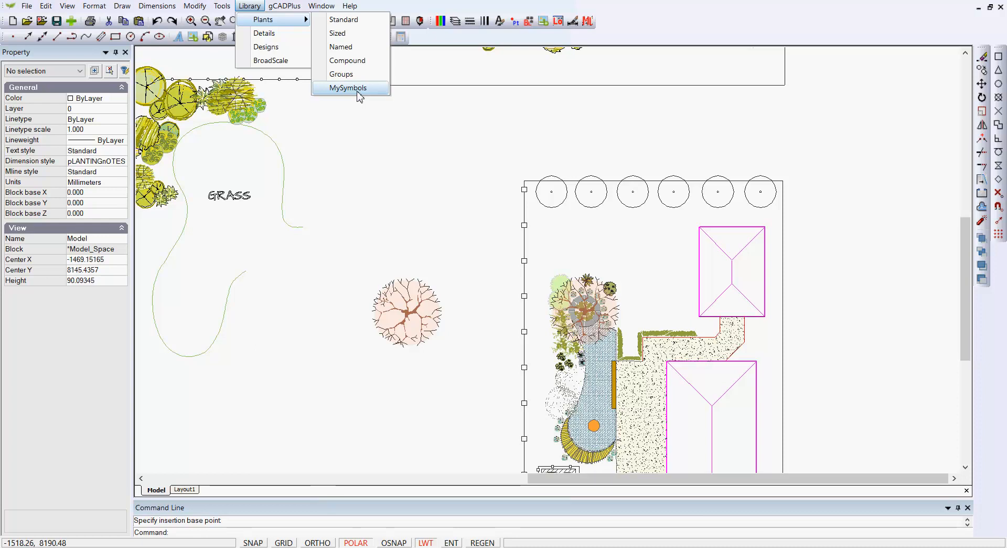
click(369, 148)
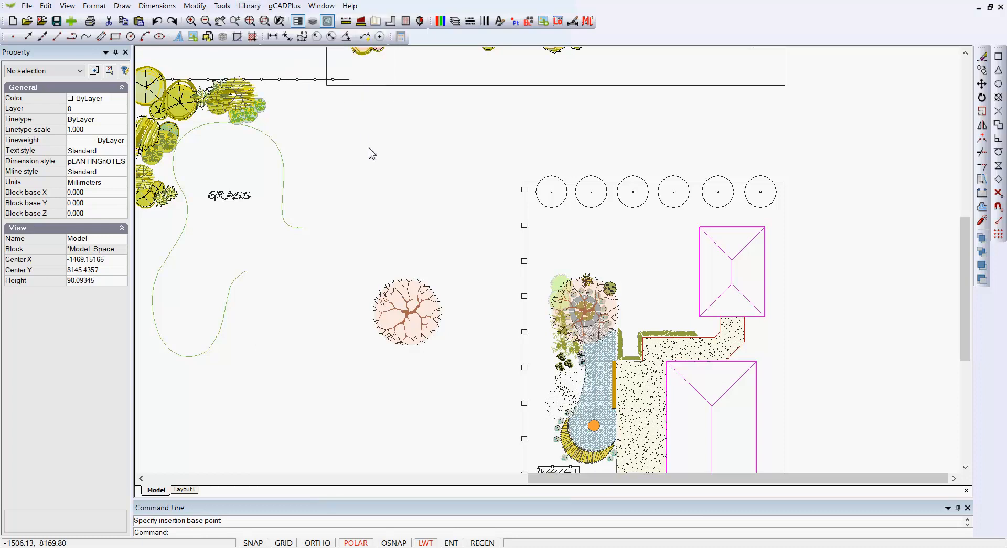